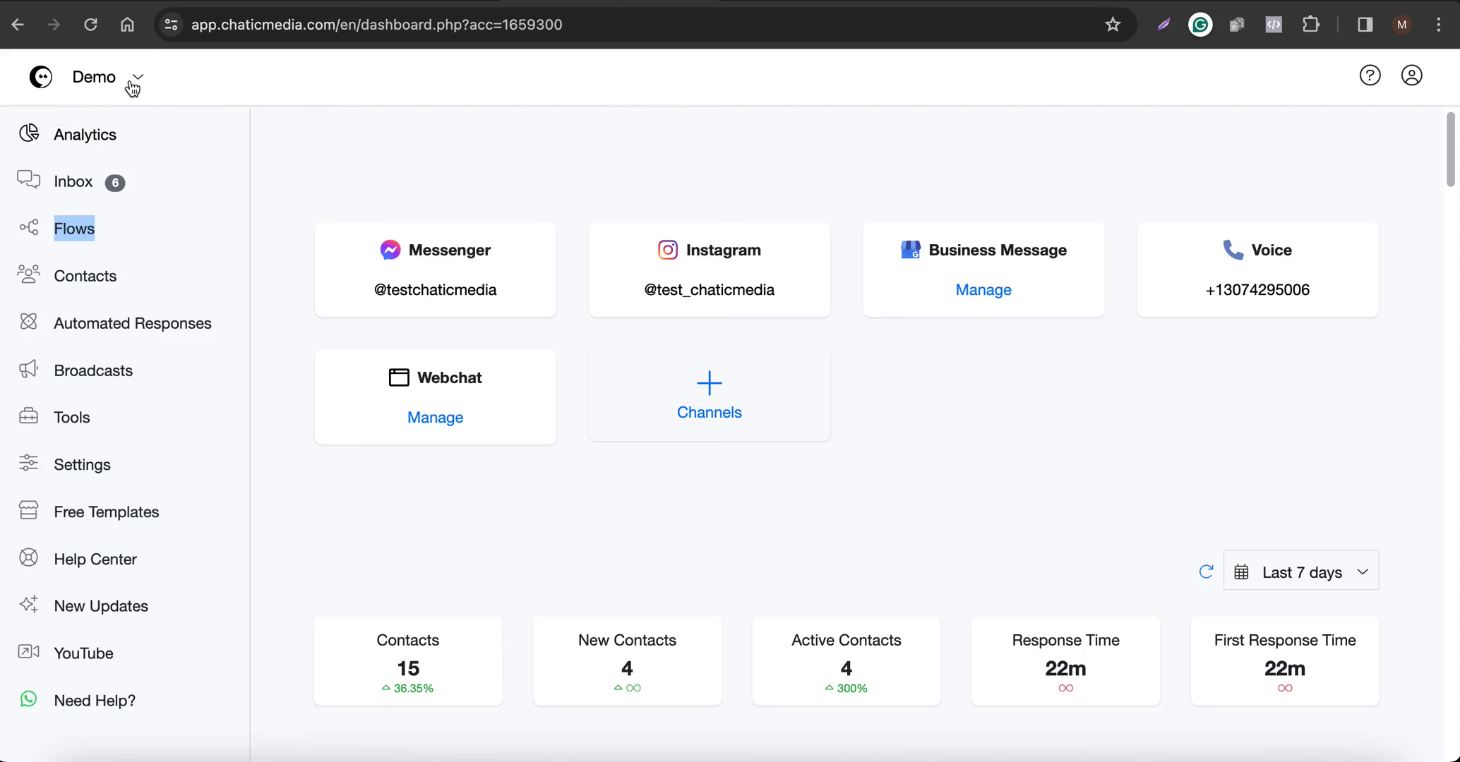
Open the Claude section in the Demo account's integration settings.
{"action": "left_click", "coordinate": [397, 1]}
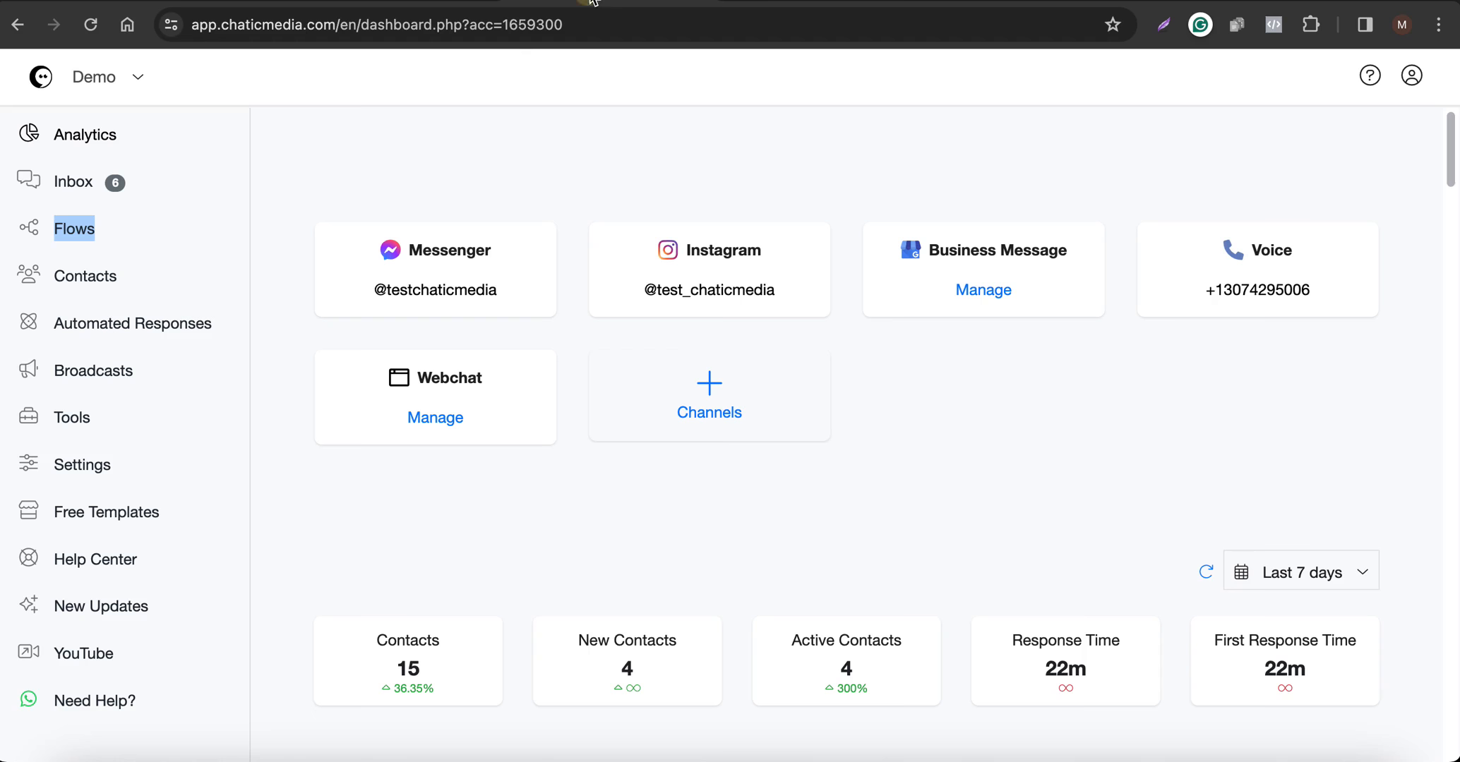
{"action": "left_click", "coordinate": [592, 2]}
{"action": "left_click", "coordinate": [1014, 2]}
{"action": "scroll", "coordinate": [531, 409], "scroll_direction": "up", "scroll_amount": 8}
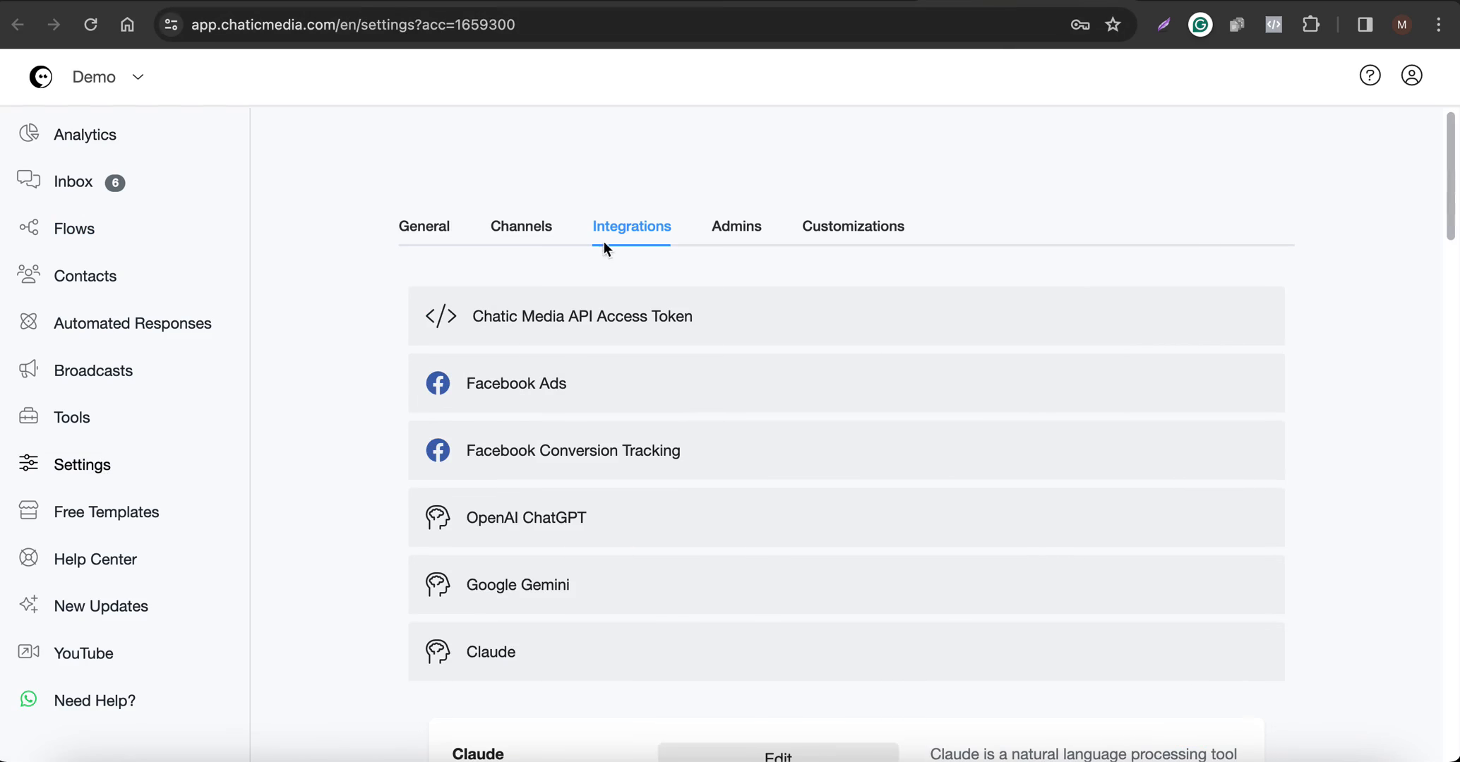
{"action": "scroll", "coordinate": [512, 398], "scroll_direction": "down", "scroll_amount": 4}
{"action": "left_click", "coordinate": [512, 418]}
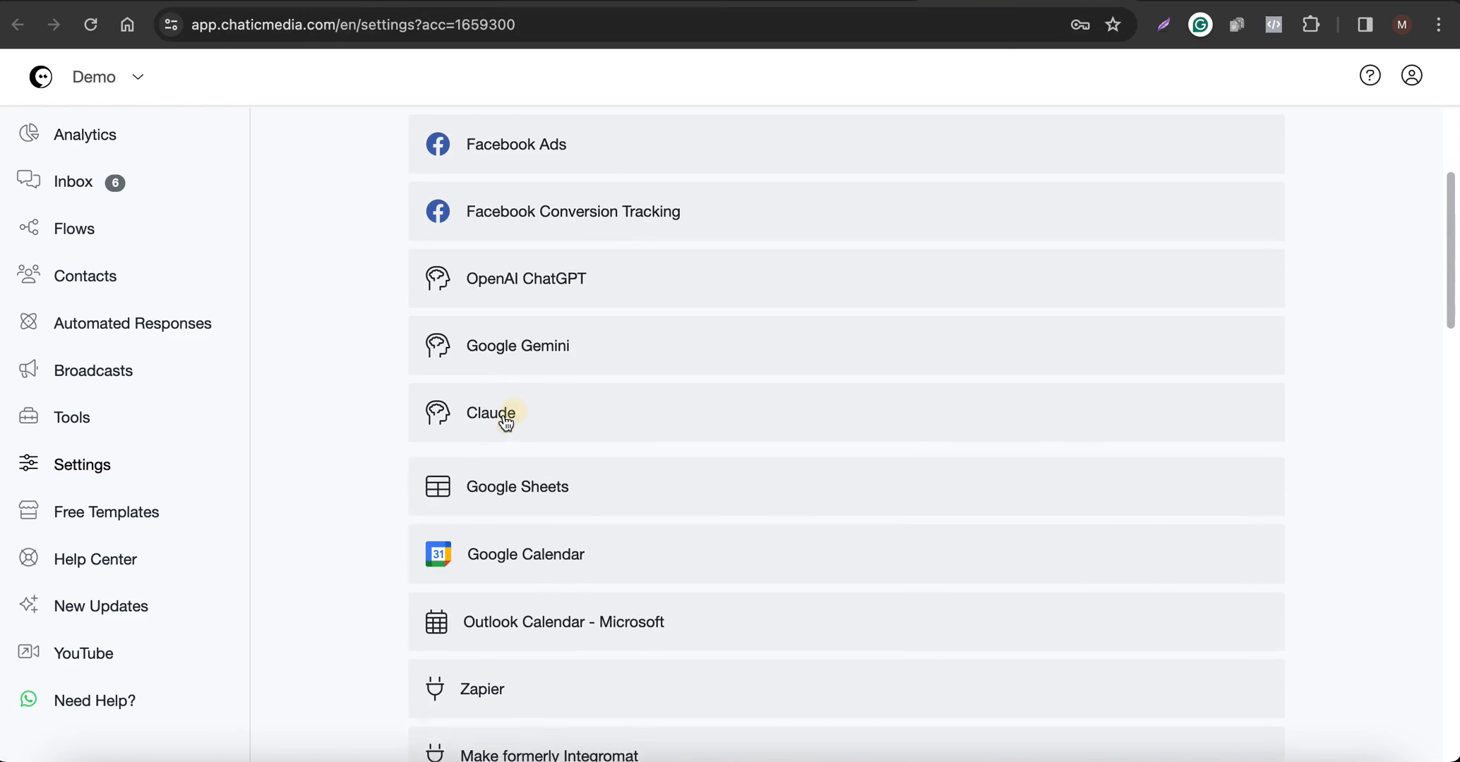
{"action": "left_click", "coordinate": [512, 417]}
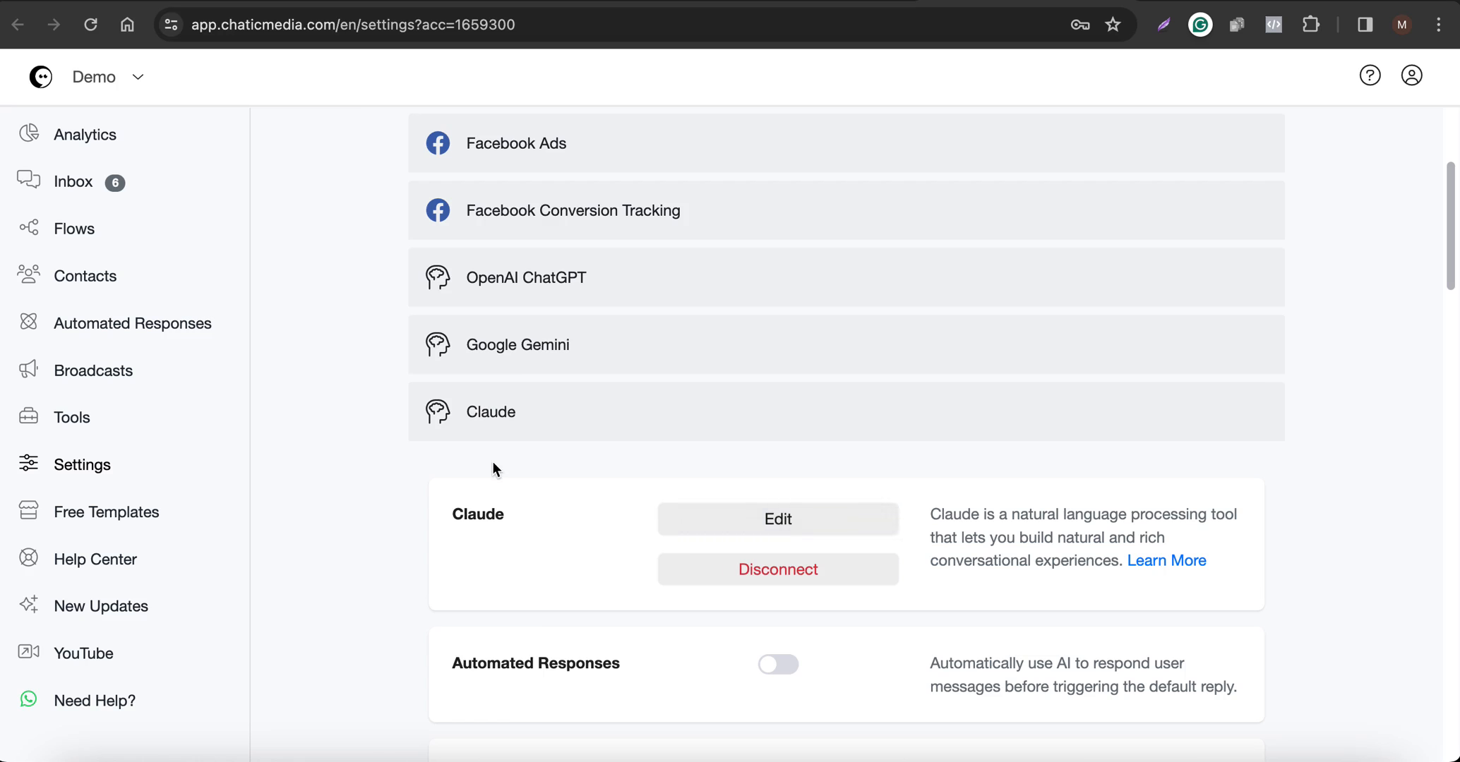
View the API Keys page in the Anthropic console and collapse the Claude section in the Chatic Media integration settings.
{"action": "left_click", "coordinate": [1212, 2]}
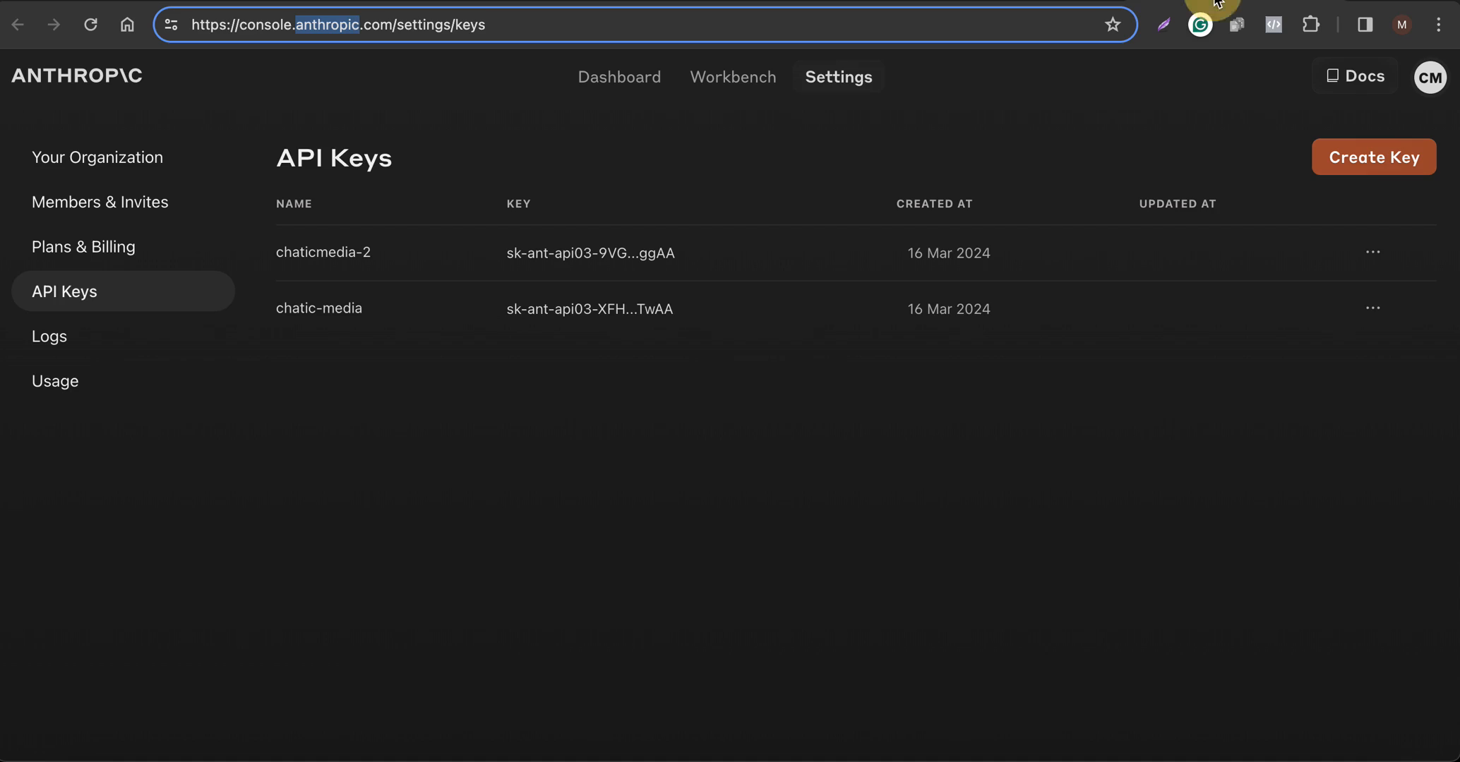
{"action": "left_click", "coordinate": [191, 26]}
{"action": "left_click_drag", "start_coordinate": [525, 32], "coordinate": [16, 19]}
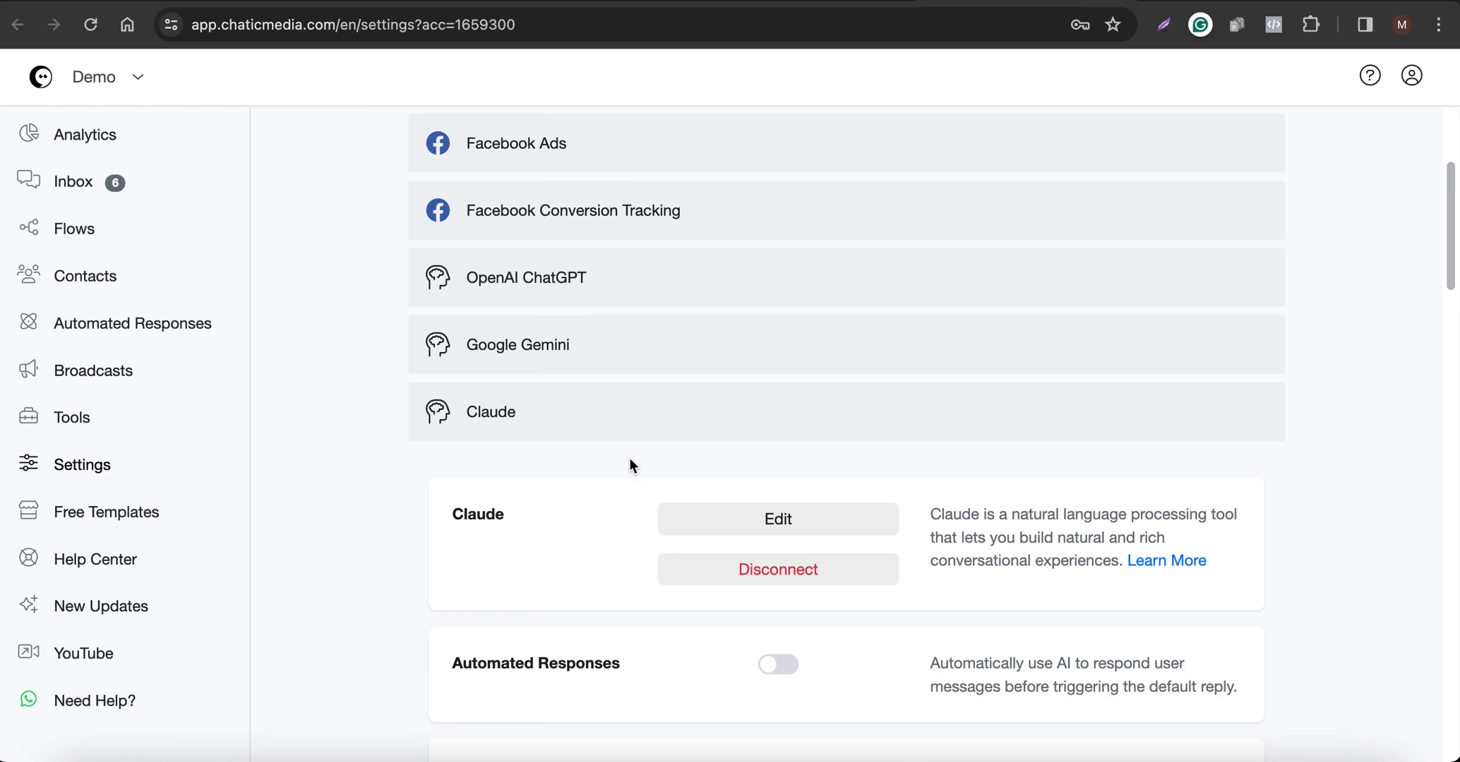
{"action": "left_click", "coordinate": [613, 422]}
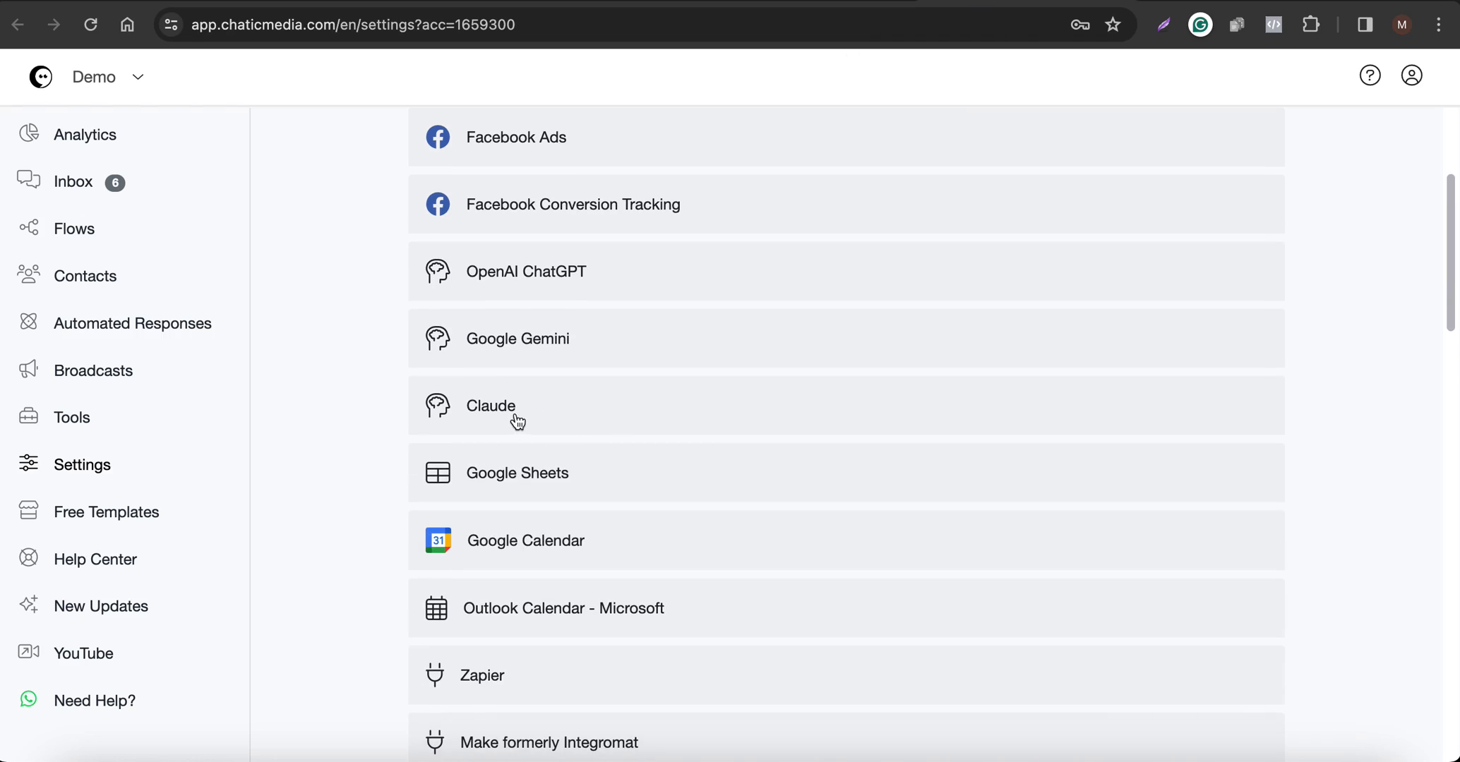
{"action": "scroll", "coordinate": [510, 428], "scroll_direction": "up", "scroll_amount": 4}
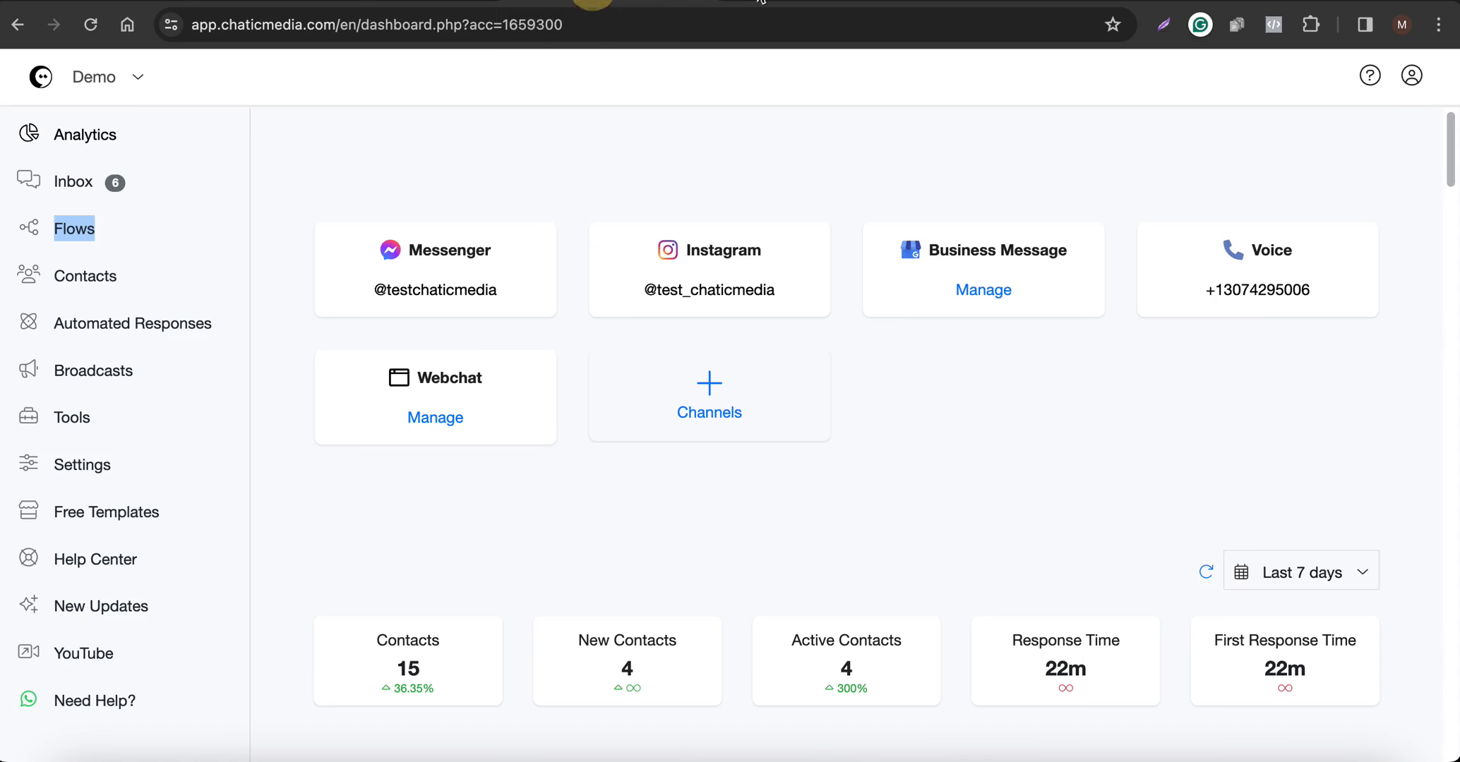
Create a new flow named "AI Comments Claude".
{"action": "left_click", "coordinate": [74, 228]}
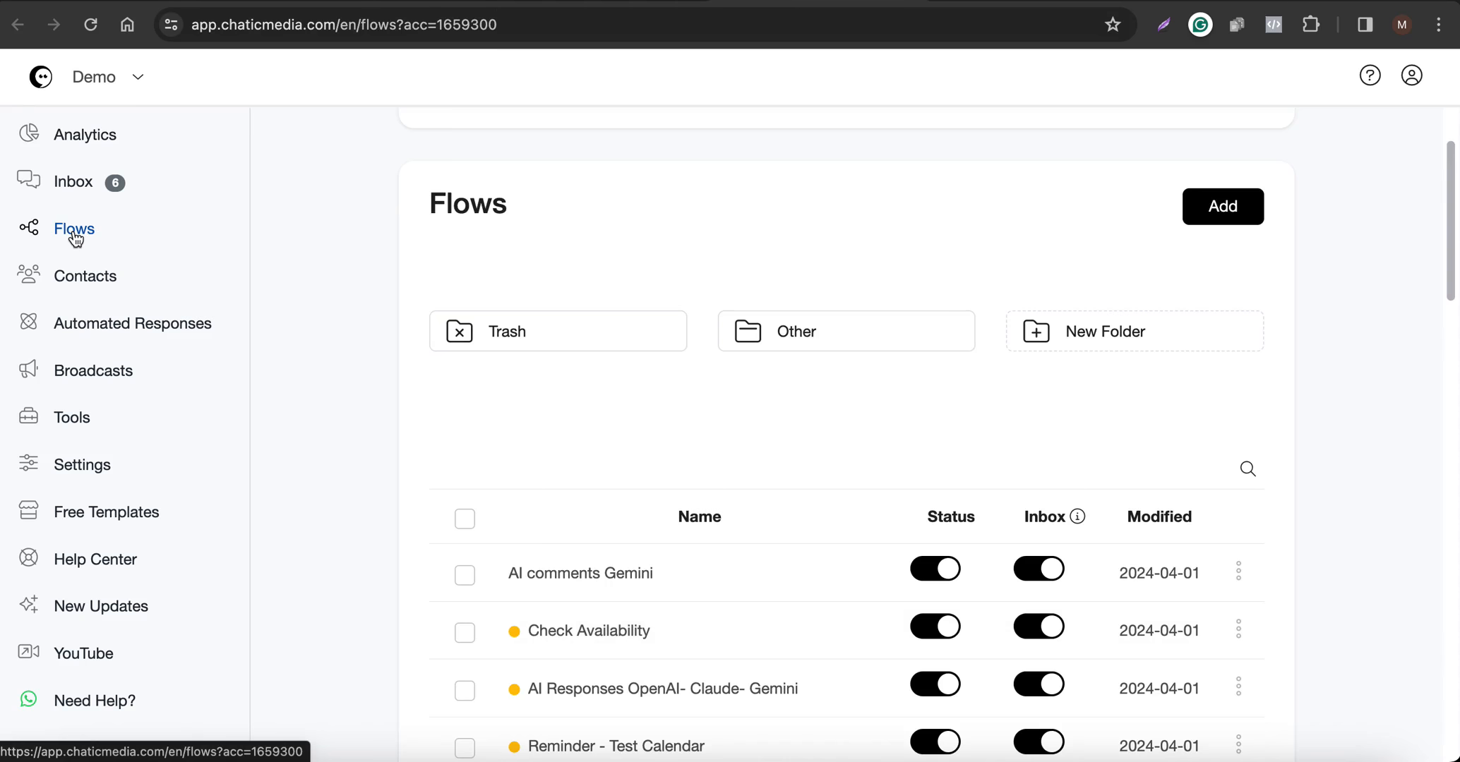
{"action": "left_click", "coordinate": [1207, 209]}
{"action": "left_click", "coordinate": [580, 171]}
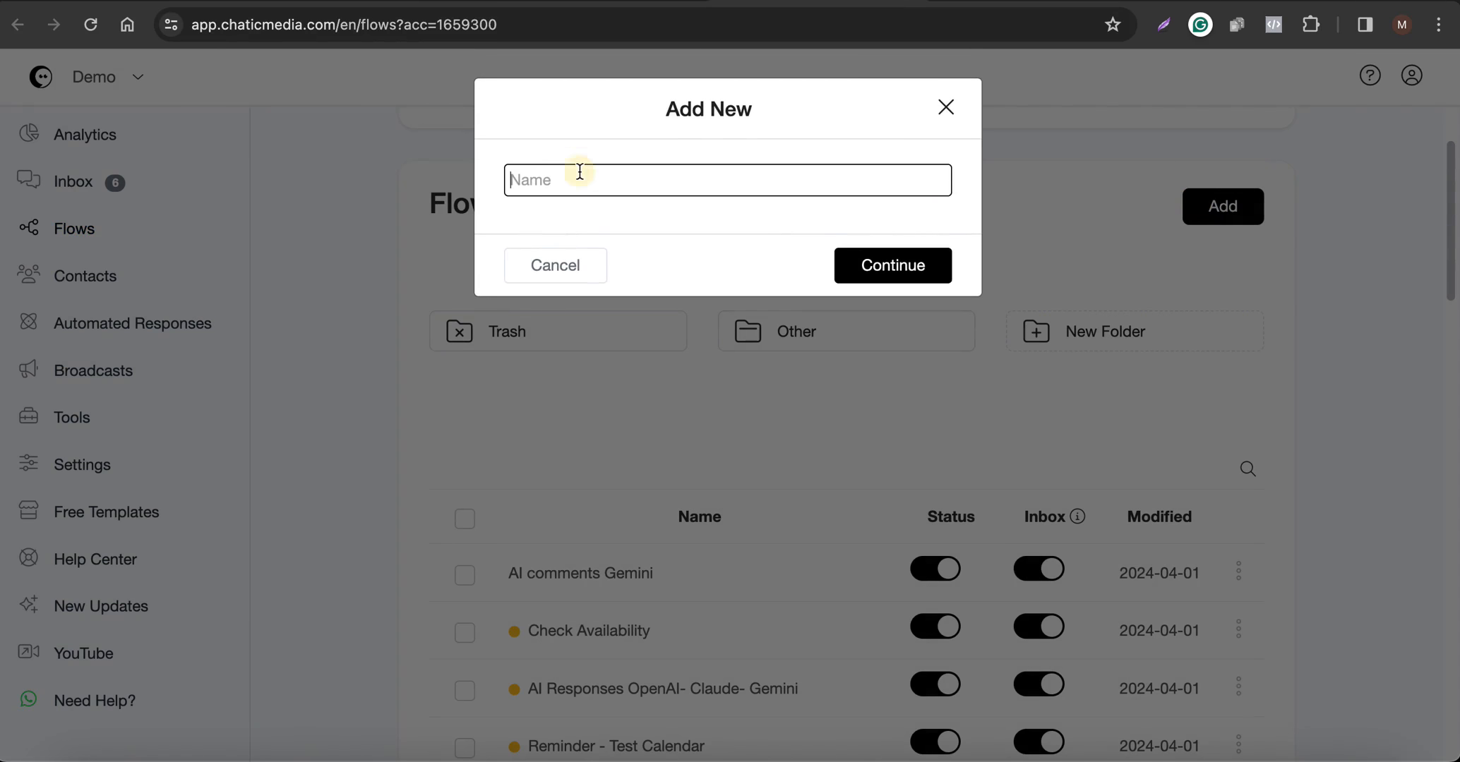
{"action": "type", "text": "Ai Comm"}
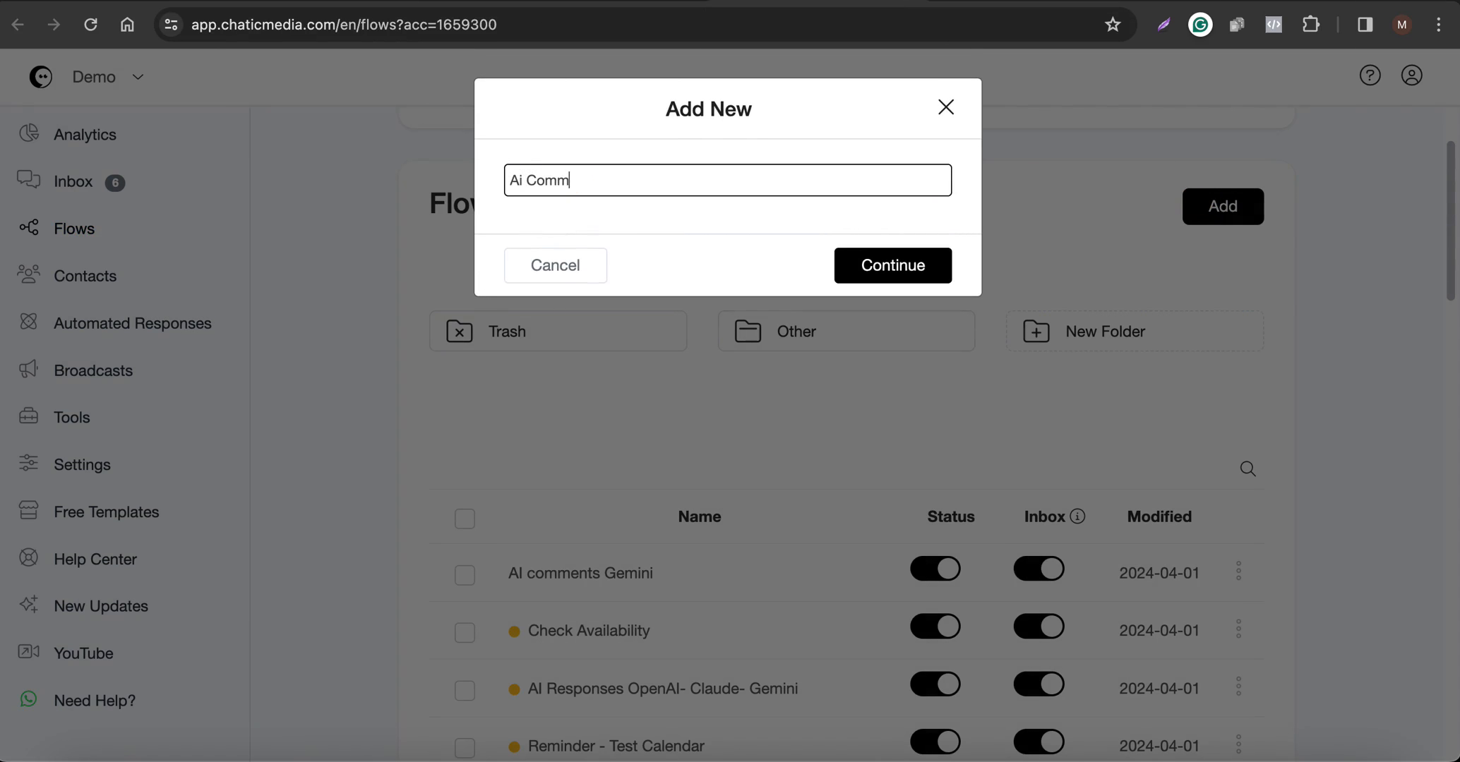
{"action": "type", "text": "ents Claude"}
{"action": "left_click", "coordinate": [524, 182]}
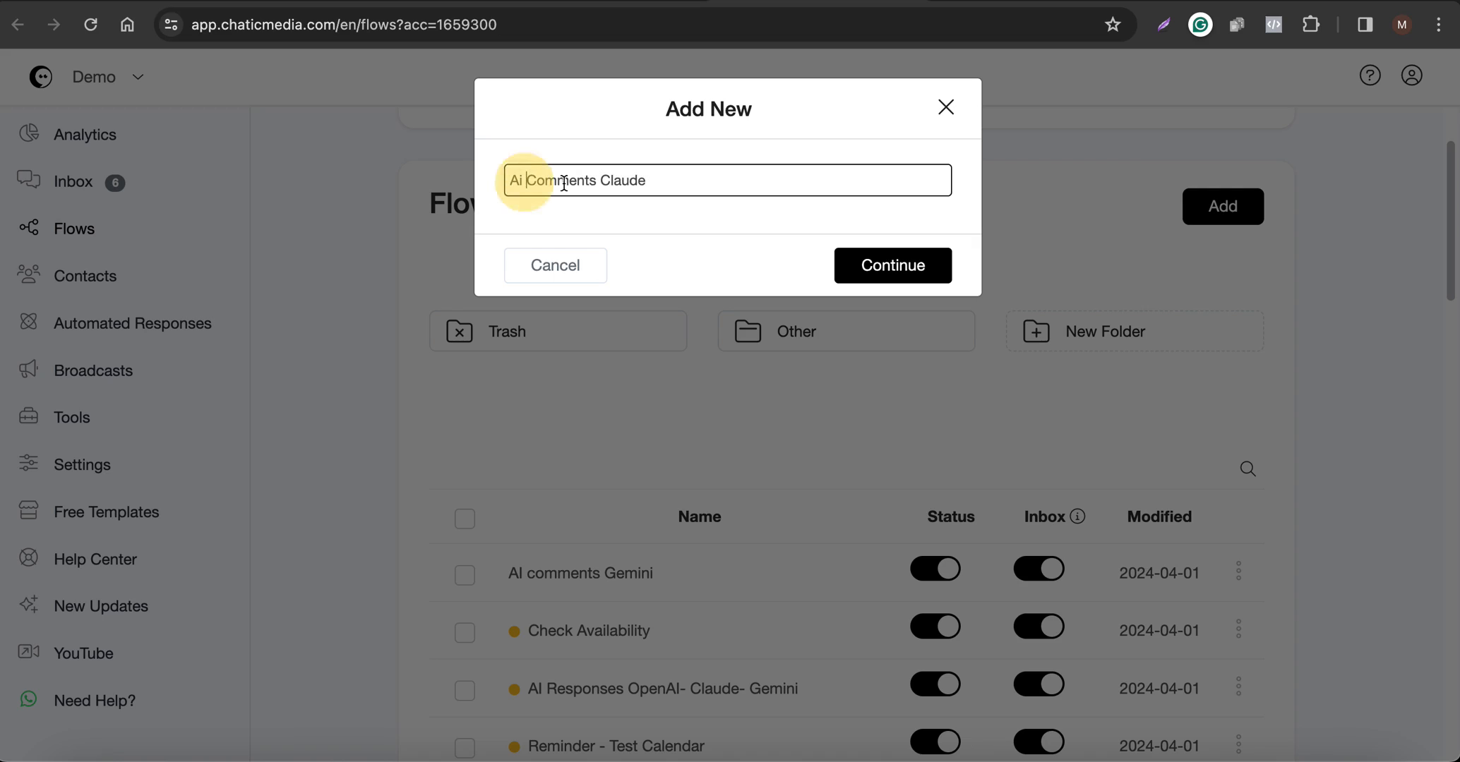
{"action": "key", "text": "BackSpace"}
{"action": "type", "text": "I"}
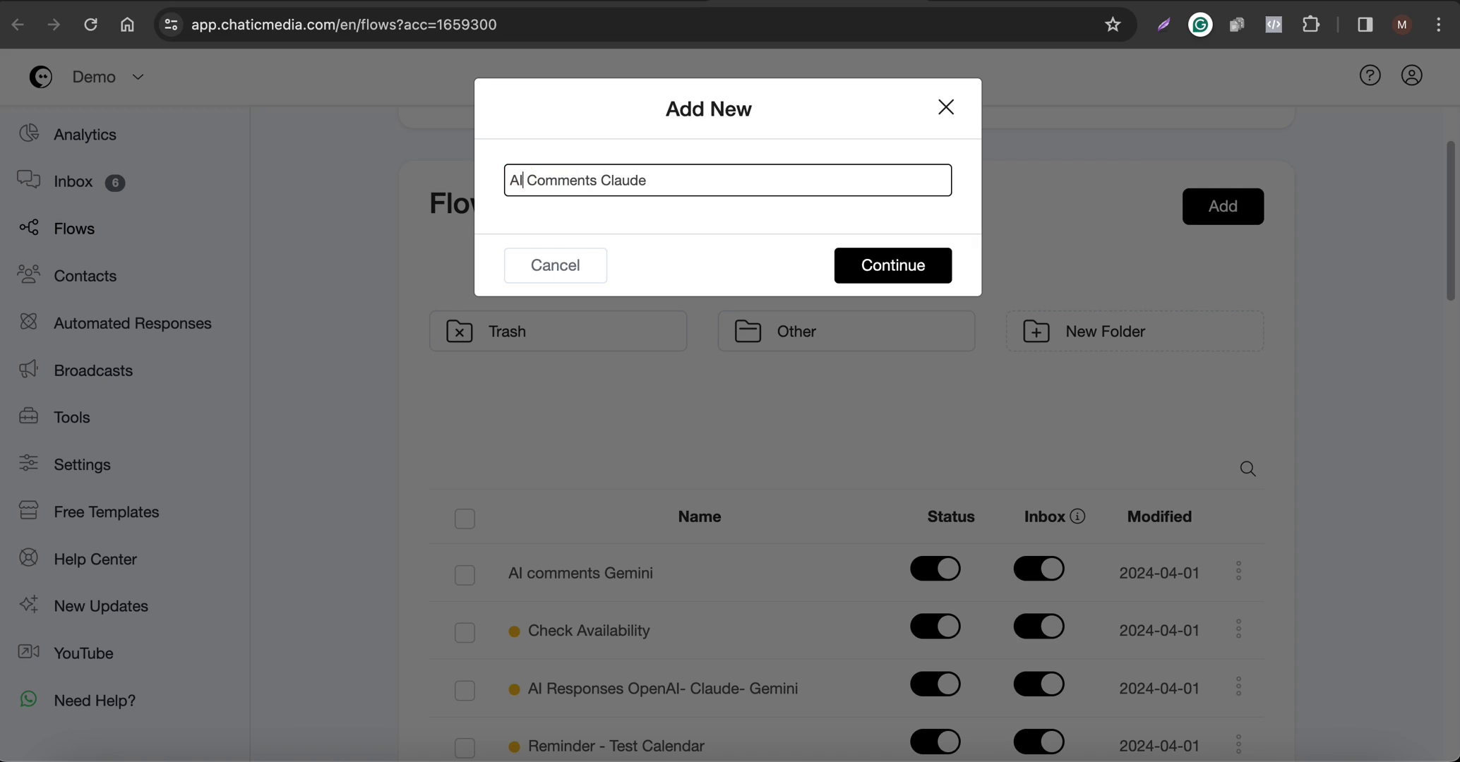
{"action": "left_click", "coordinate": [864, 265]}
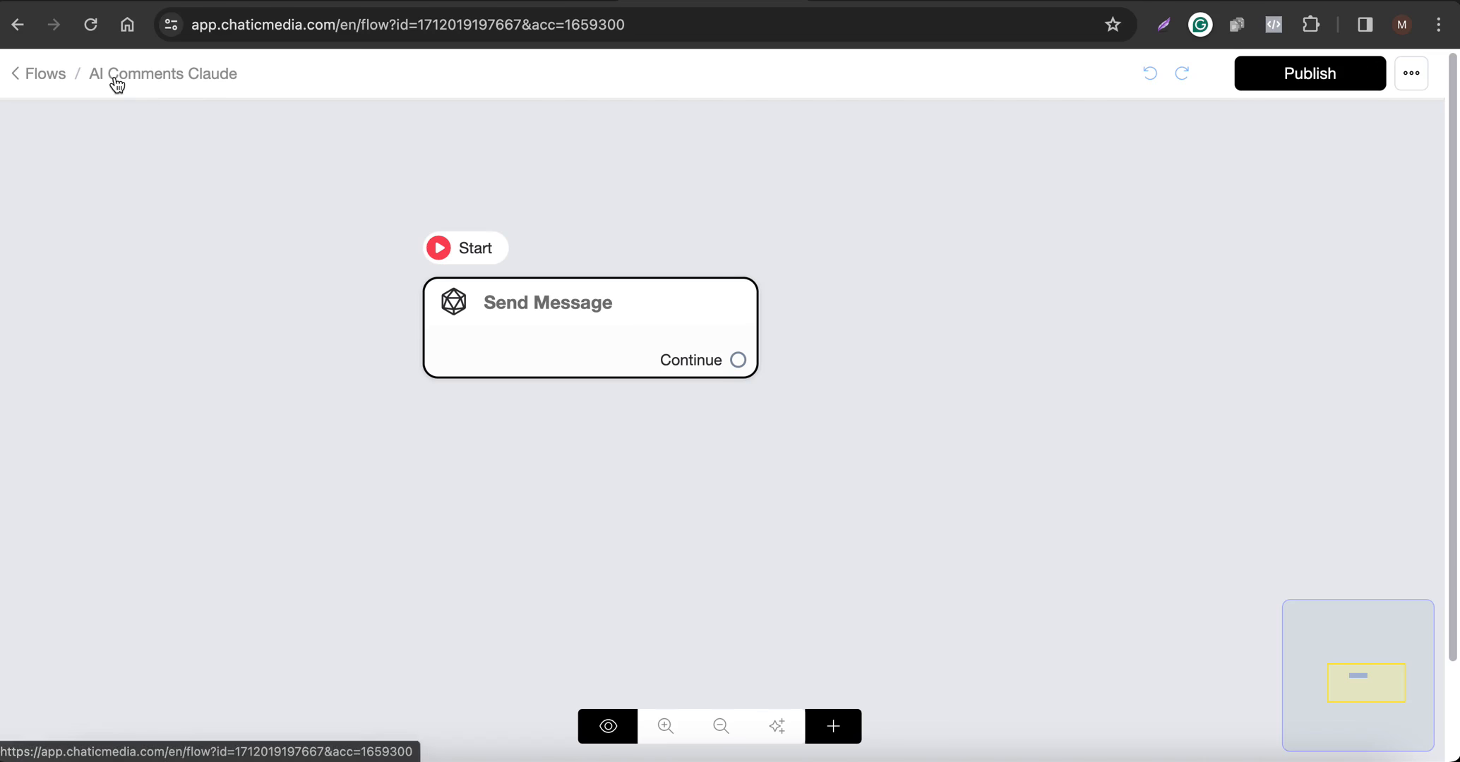
Add a Claude action to the flow's Send Message block.
{"action": "mouse_move", "coordinate": [531, 316]}
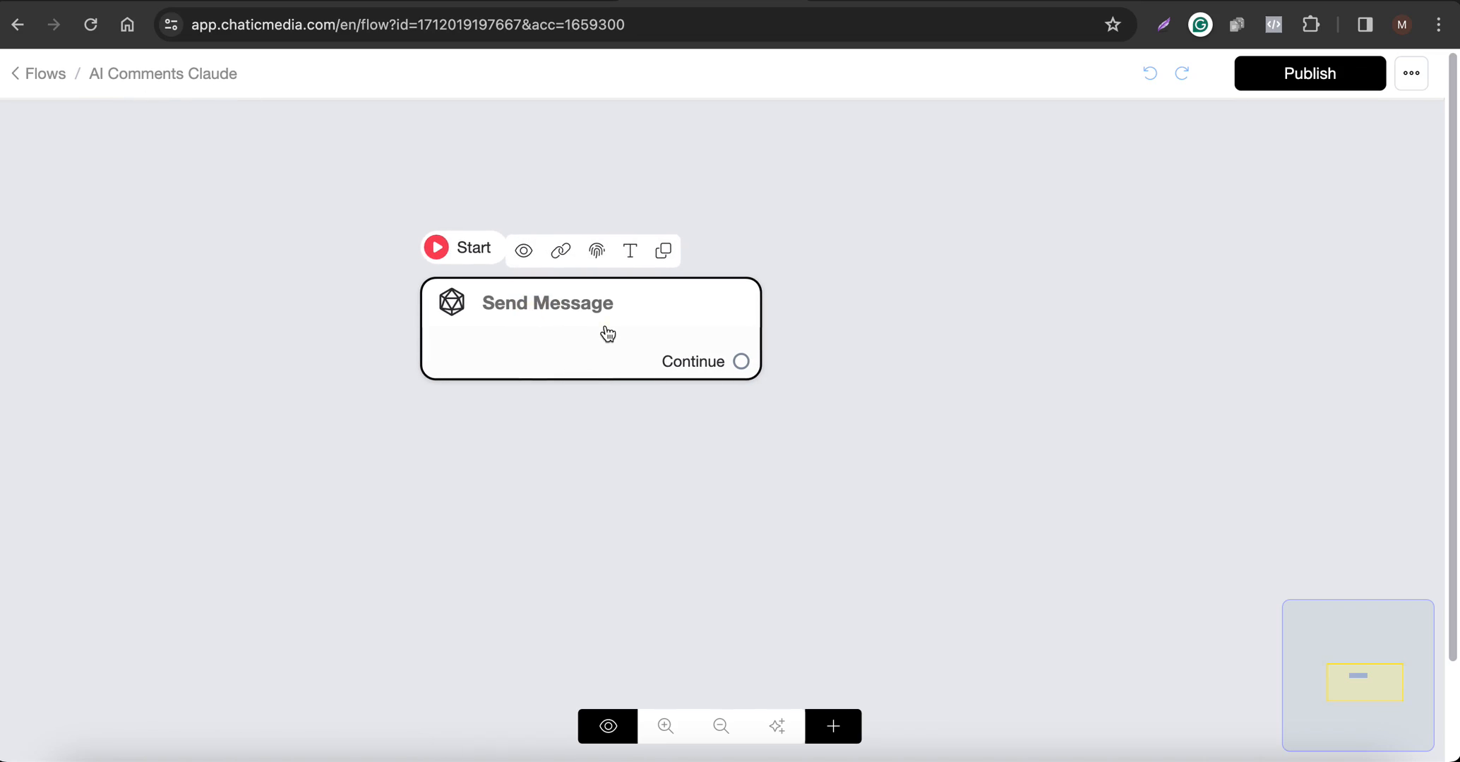
{"action": "left_click", "coordinate": [678, 358]}
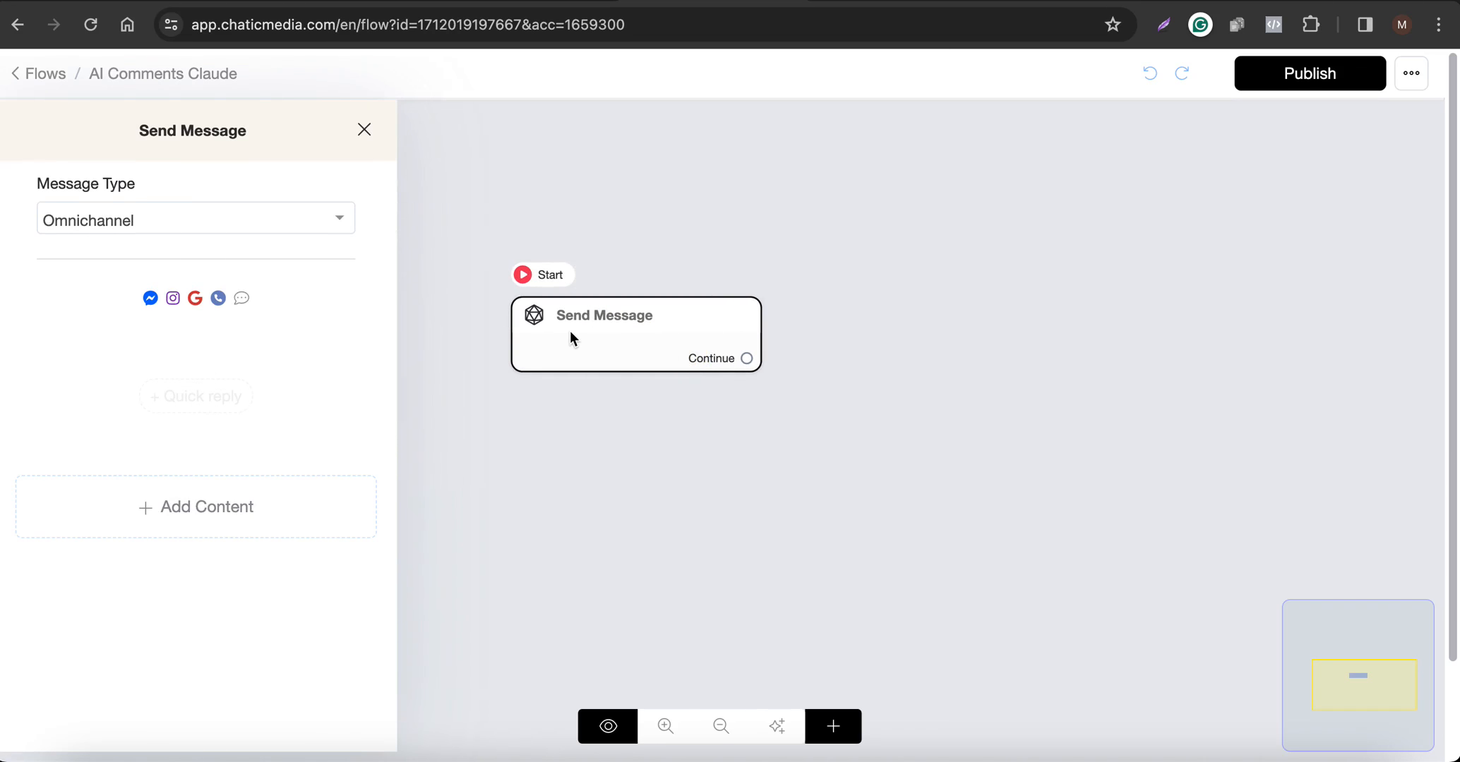
{"action": "left_click", "coordinate": [238, 487]}
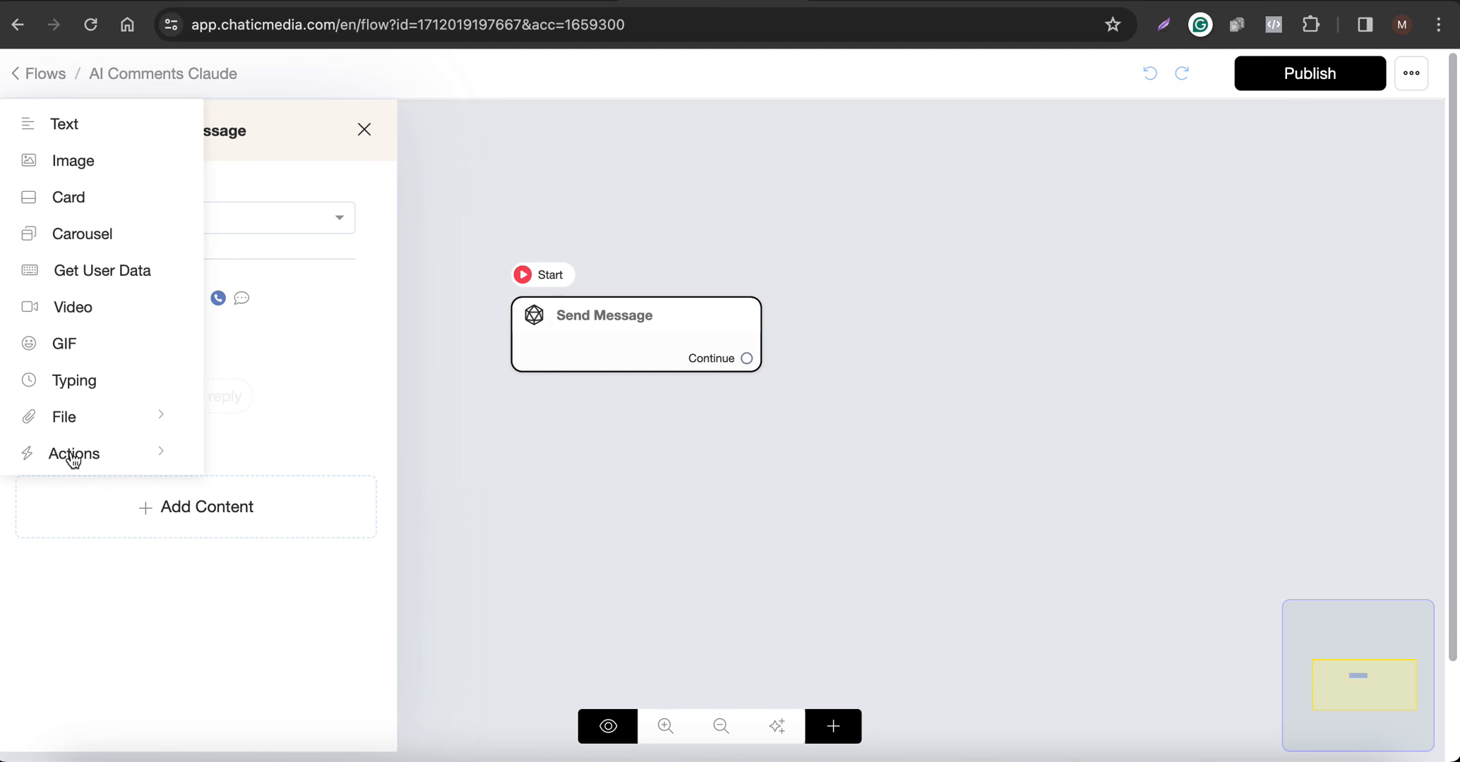
{"action": "left_click", "coordinate": [72, 455]}
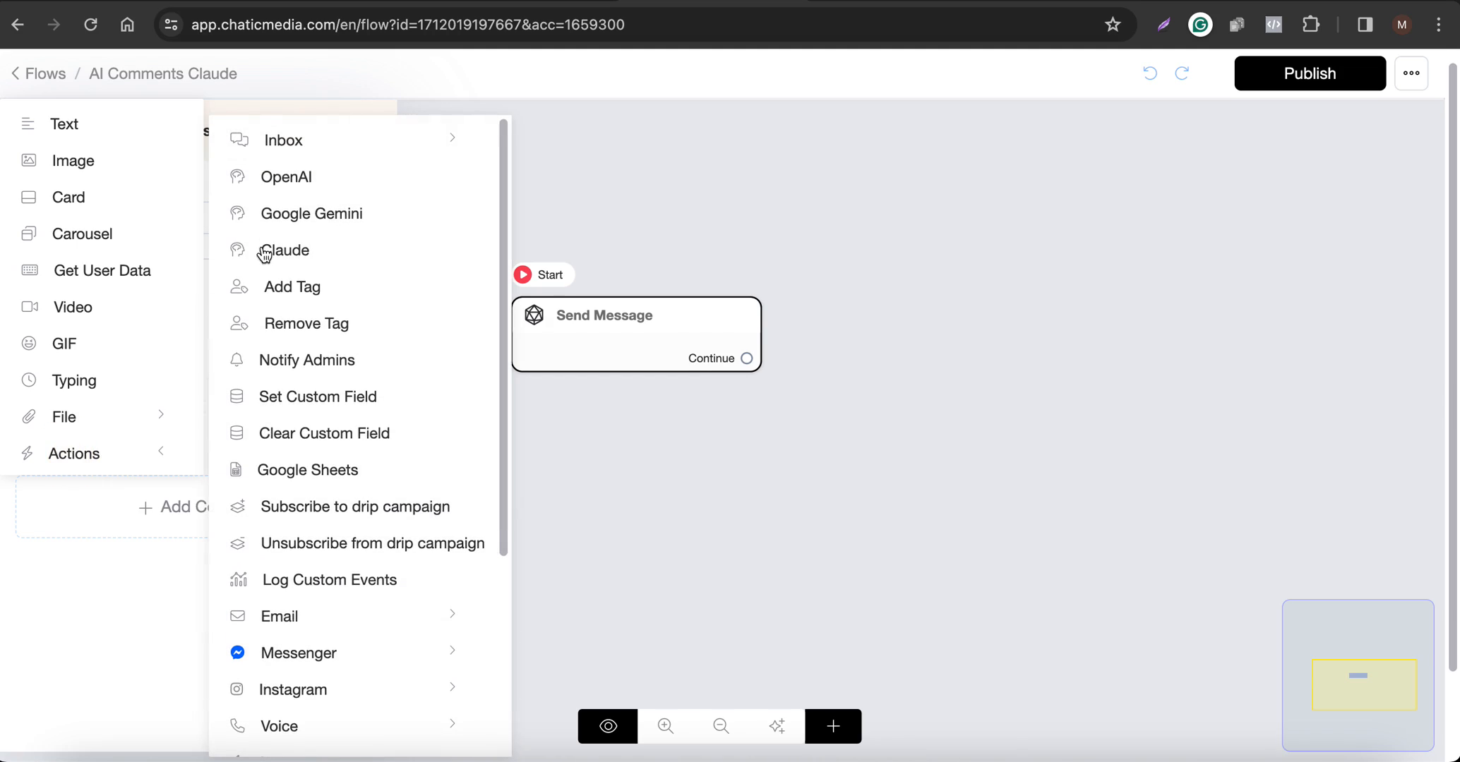
{"action": "left_click", "coordinate": [277, 255]}
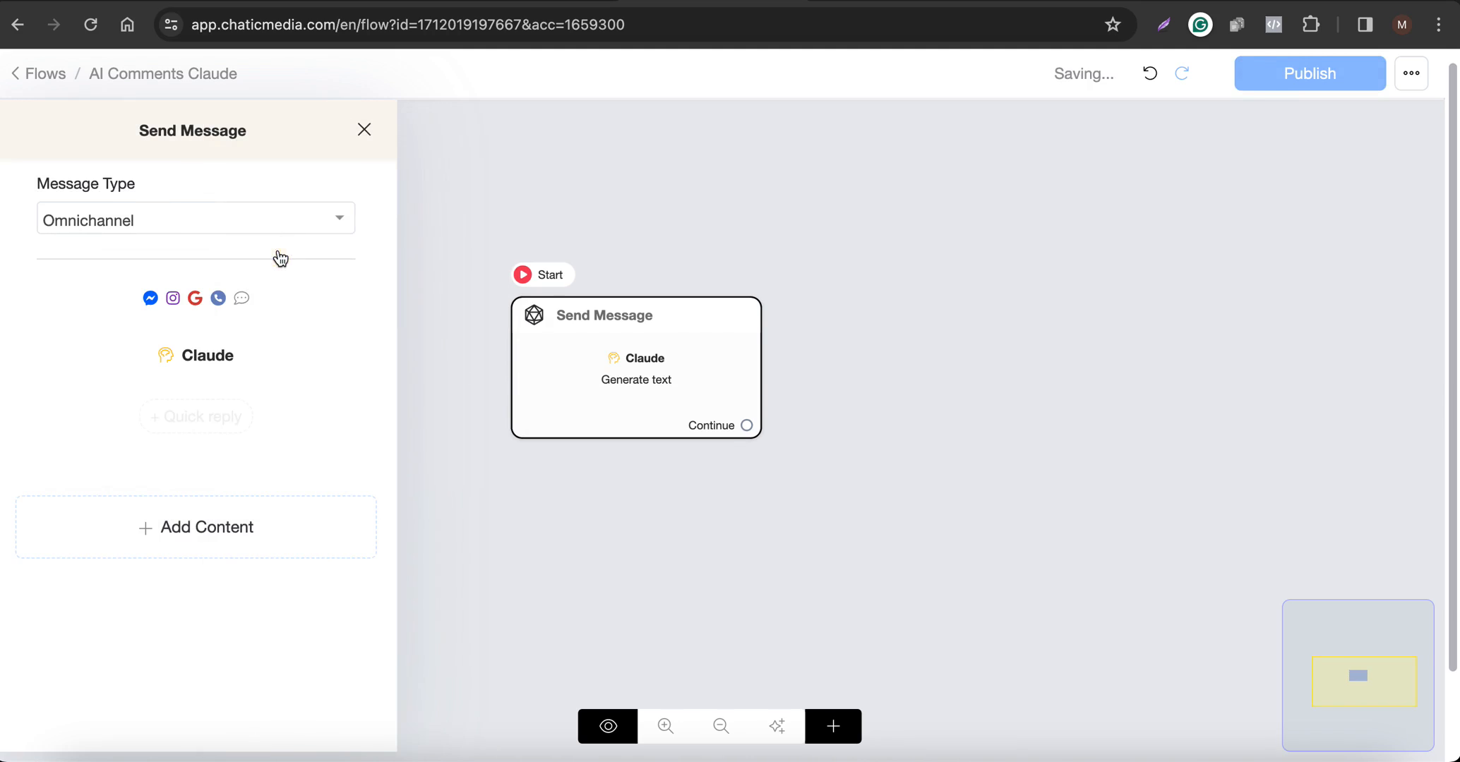
Open the Claude action's settings and enlarge its Business Information prompt box.
{"action": "left_click", "coordinate": [127, 367]}
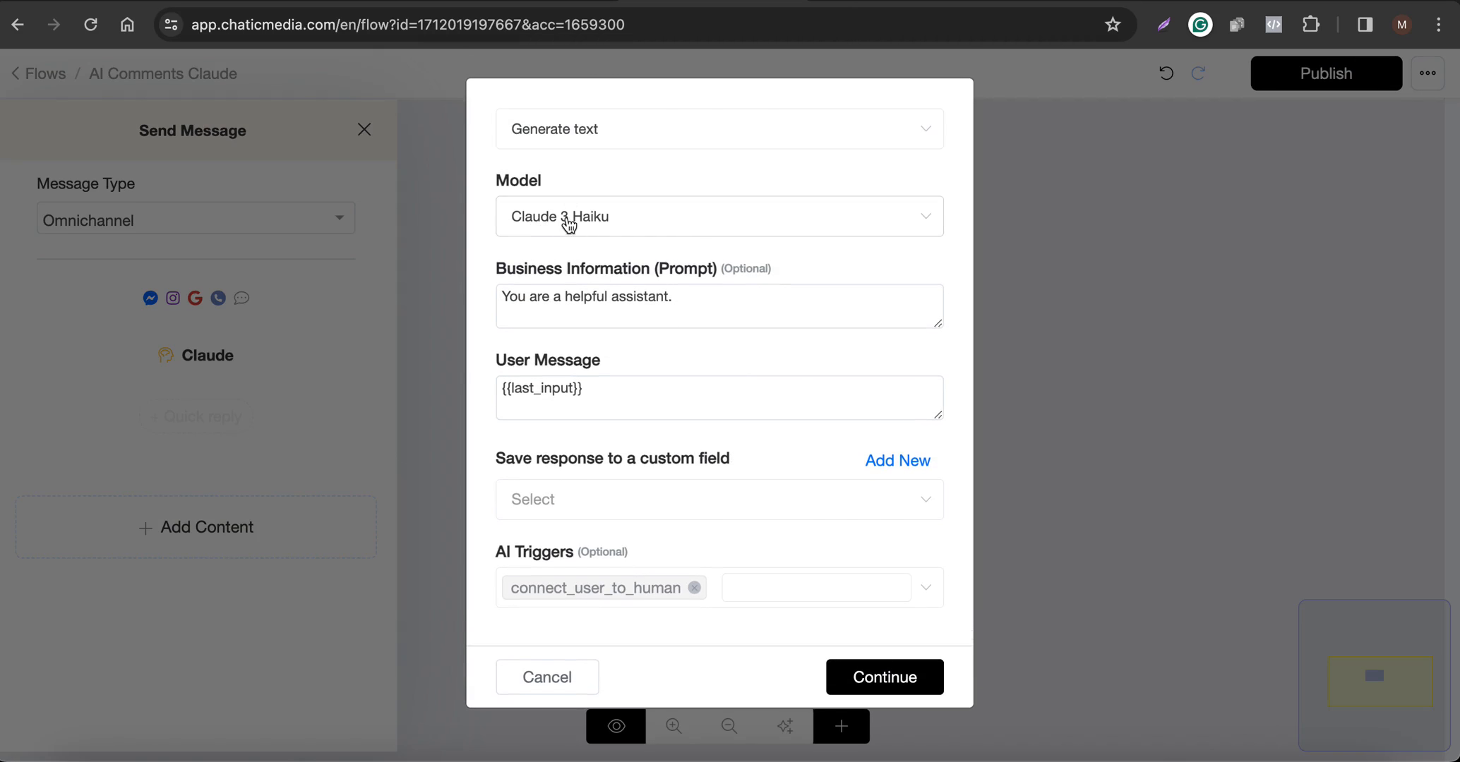
{"action": "left_click_drag", "start_coordinate": [812, 308], "coordinate": [522, 288]}
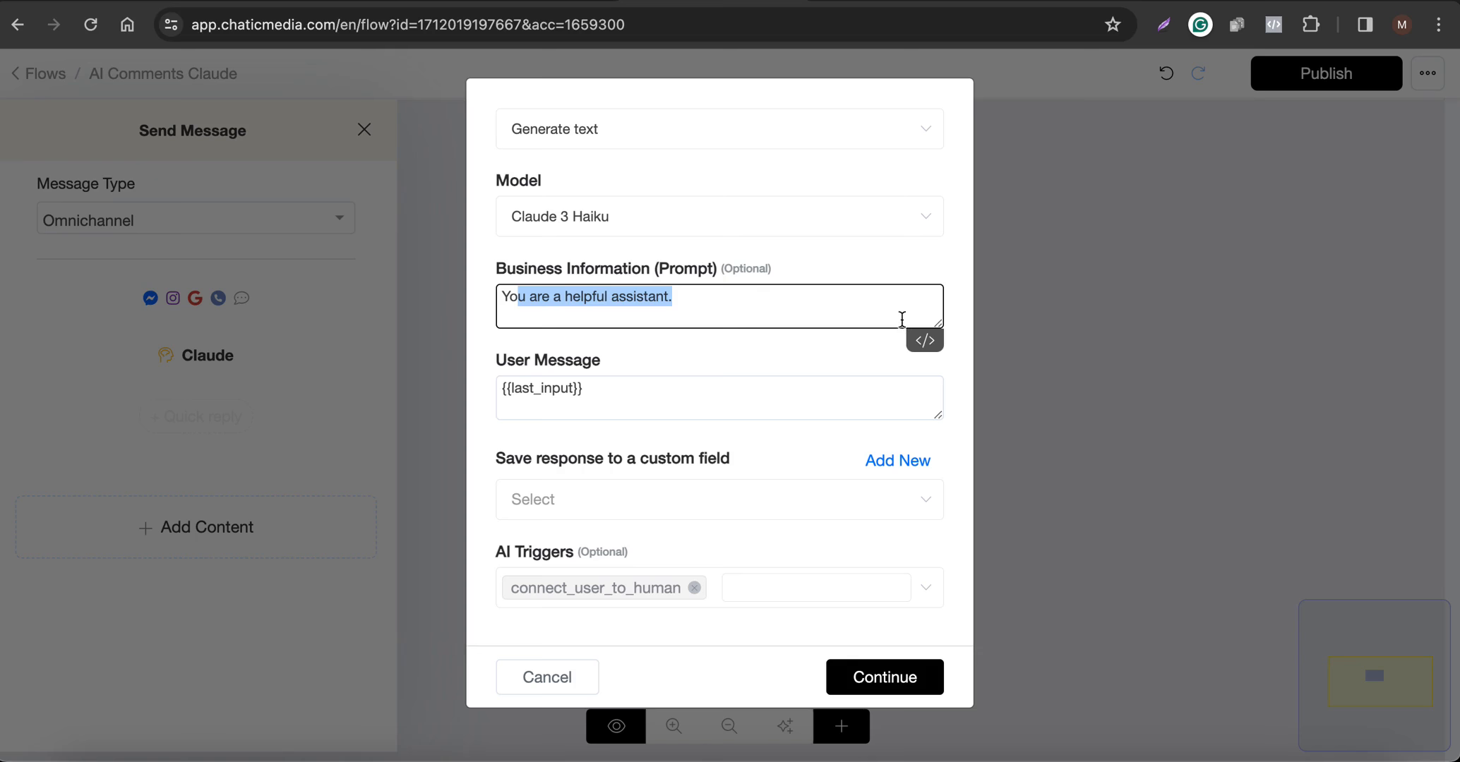
{"action": "left_click_drag", "start_coordinate": [938, 323], "coordinate": [933, 463]}
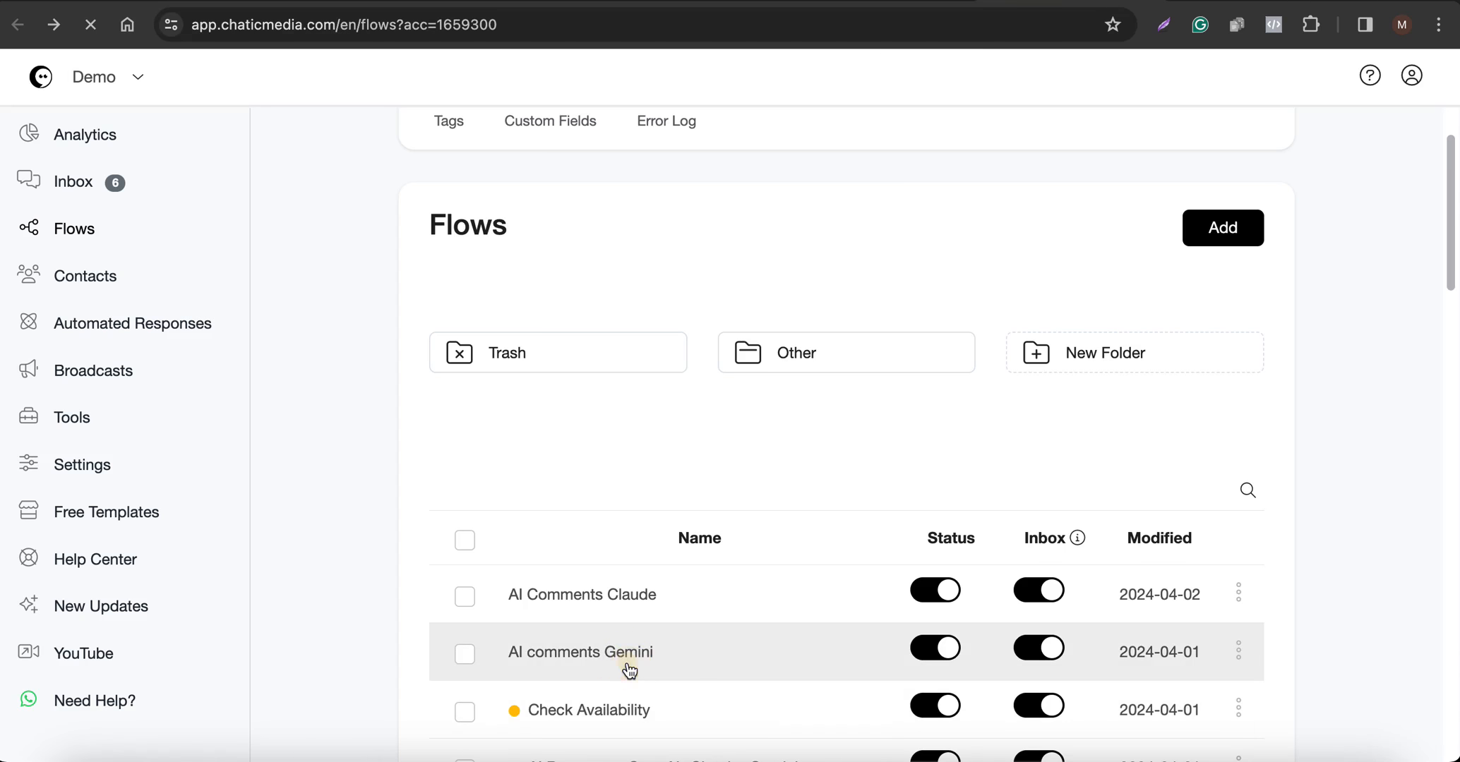
Copy the entire Business Information prompt from the Google Gemini action in the "AI comments Gemini" flow.
{"action": "left_click", "coordinate": [634, 654]}
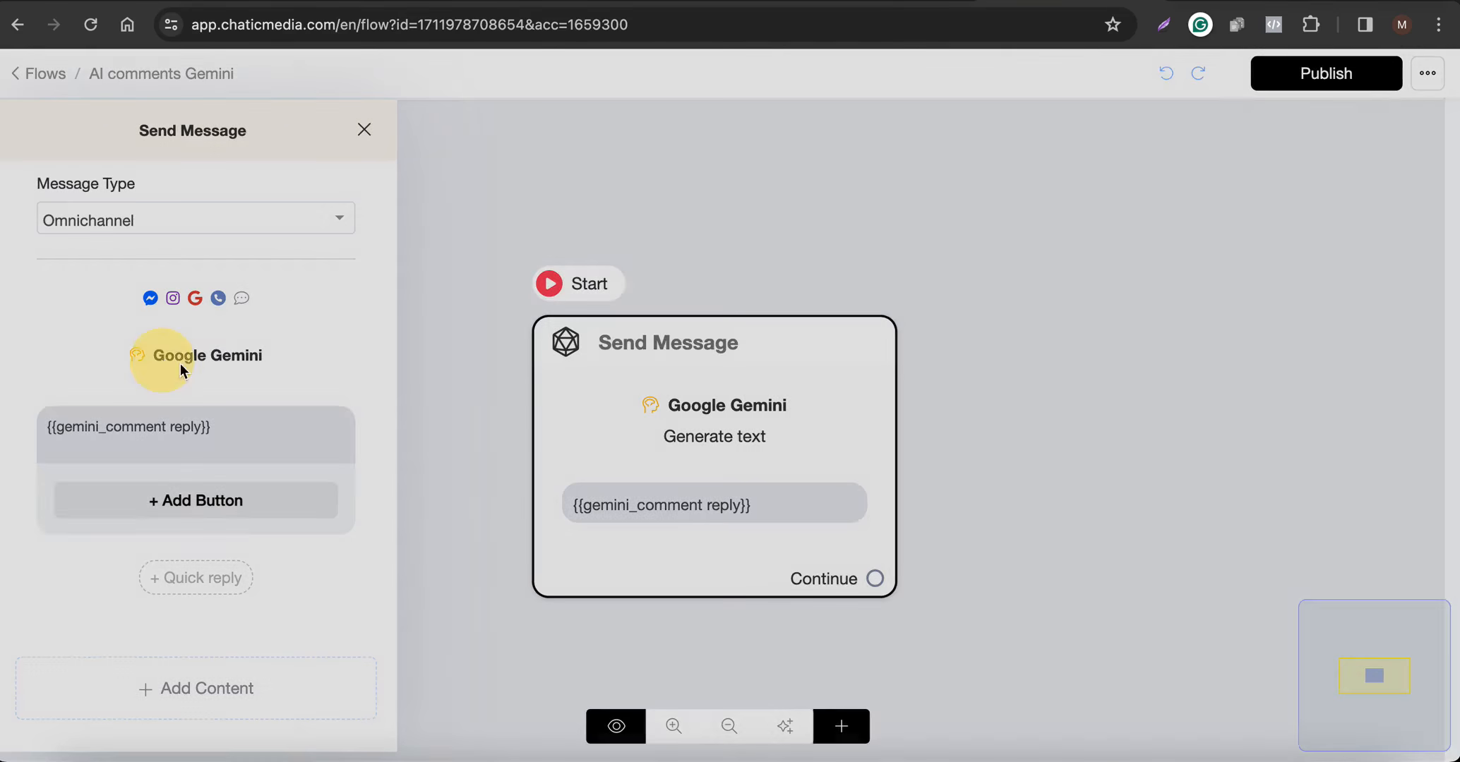
{"action": "left_click", "coordinate": [180, 361]}
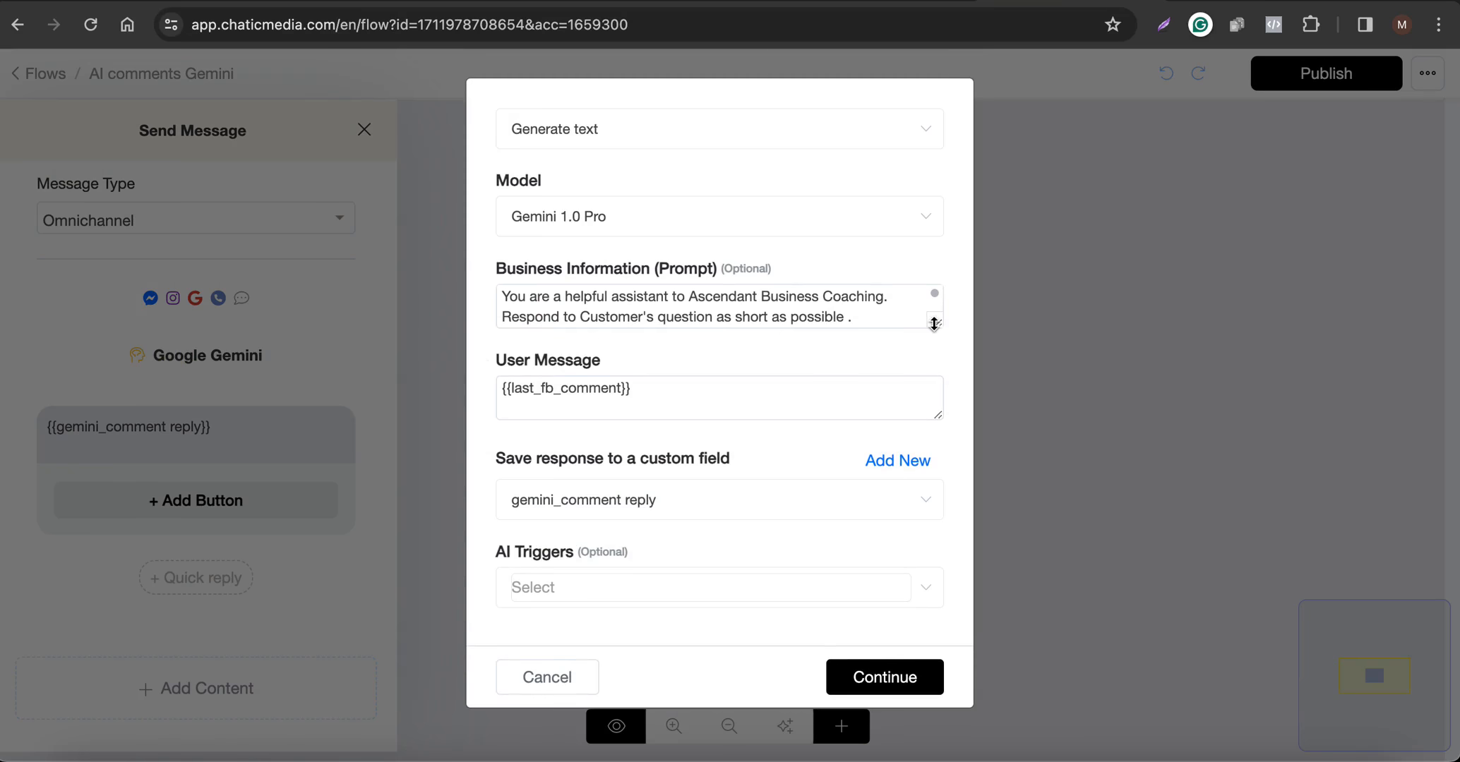
{"action": "left_click_drag", "start_coordinate": [935, 323], "coordinate": [922, 505]}
{"action": "left_click", "coordinate": [683, 407]}
{"action": "key", "text": "super+a"}
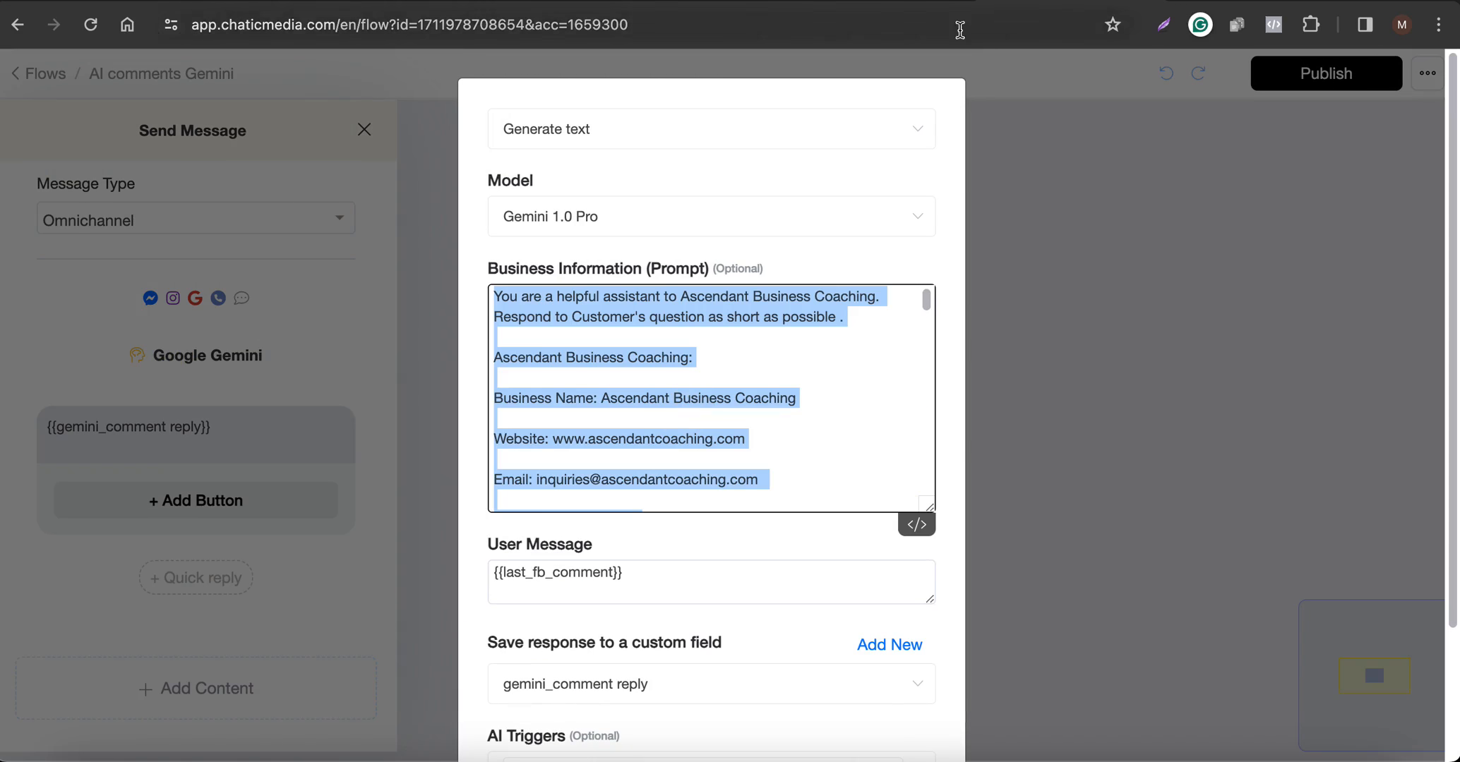
Replace the Claude action's Business Information prompt with the copied Ascendant Business Coaching prompt and review the pasted text.
{"action": "left_click", "coordinate": [735, 1]}
{"action": "left_click", "coordinate": [669, 348]}
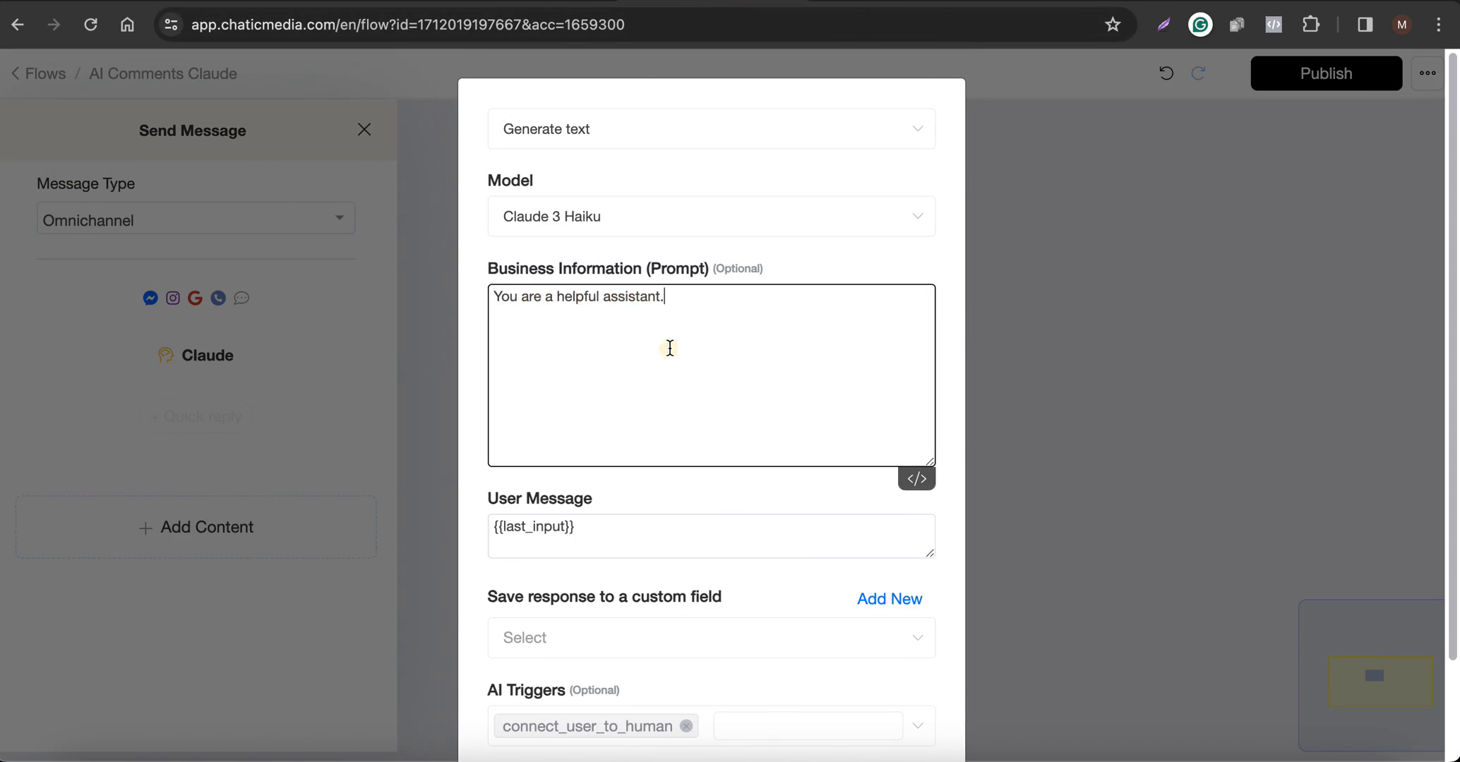
{"action": "key", "text": "super+a"}
{"action": "key", "text": "super+v"}
{"action": "scroll", "coordinate": [860, 421], "scroll_direction": "up", "scroll_amount": 10}
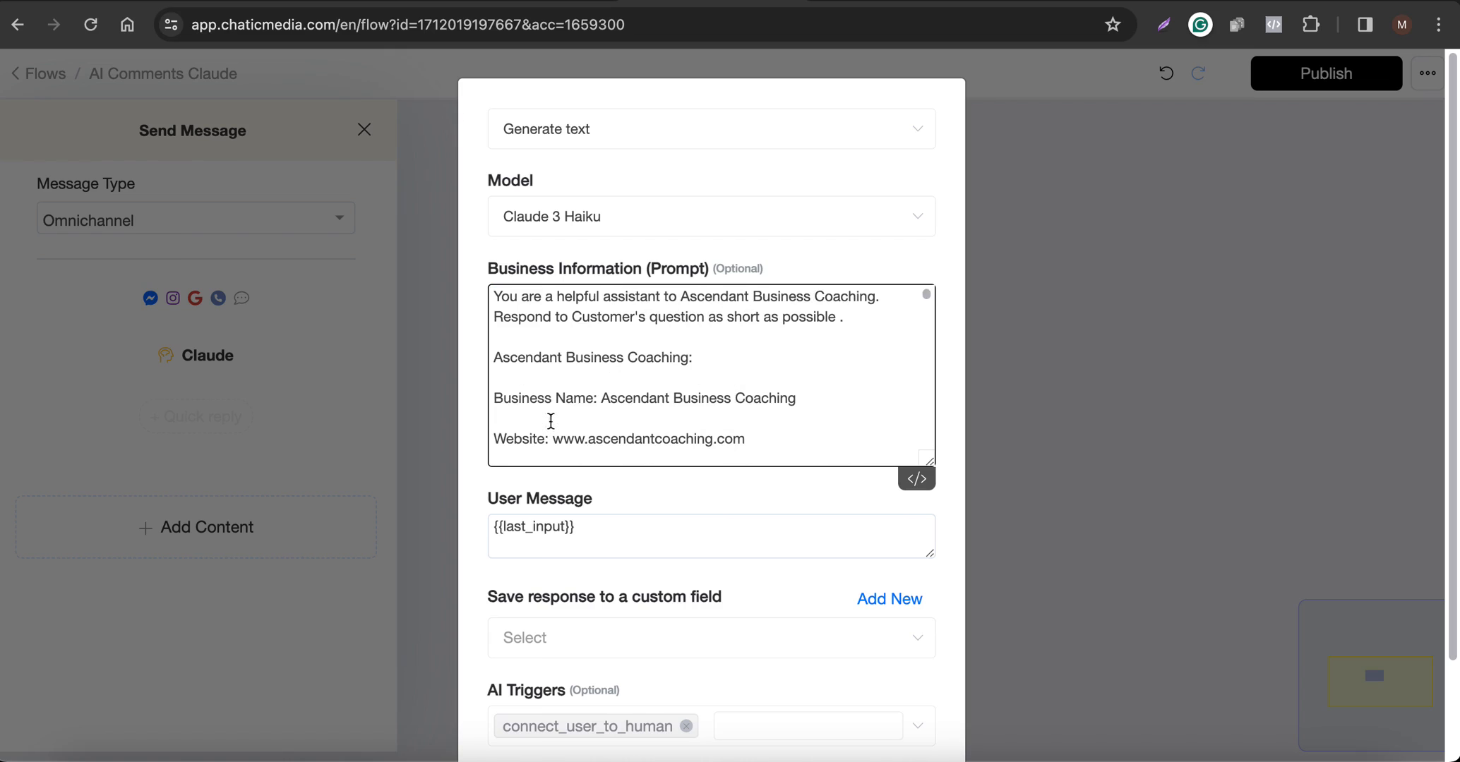
{"action": "scroll", "coordinate": [555, 418], "scroll_direction": "down", "scroll_amount": 5}
{"action": "scroll", "coordinate": [636, 410], "scroll_direction": "down", "scroll_amount": 5}
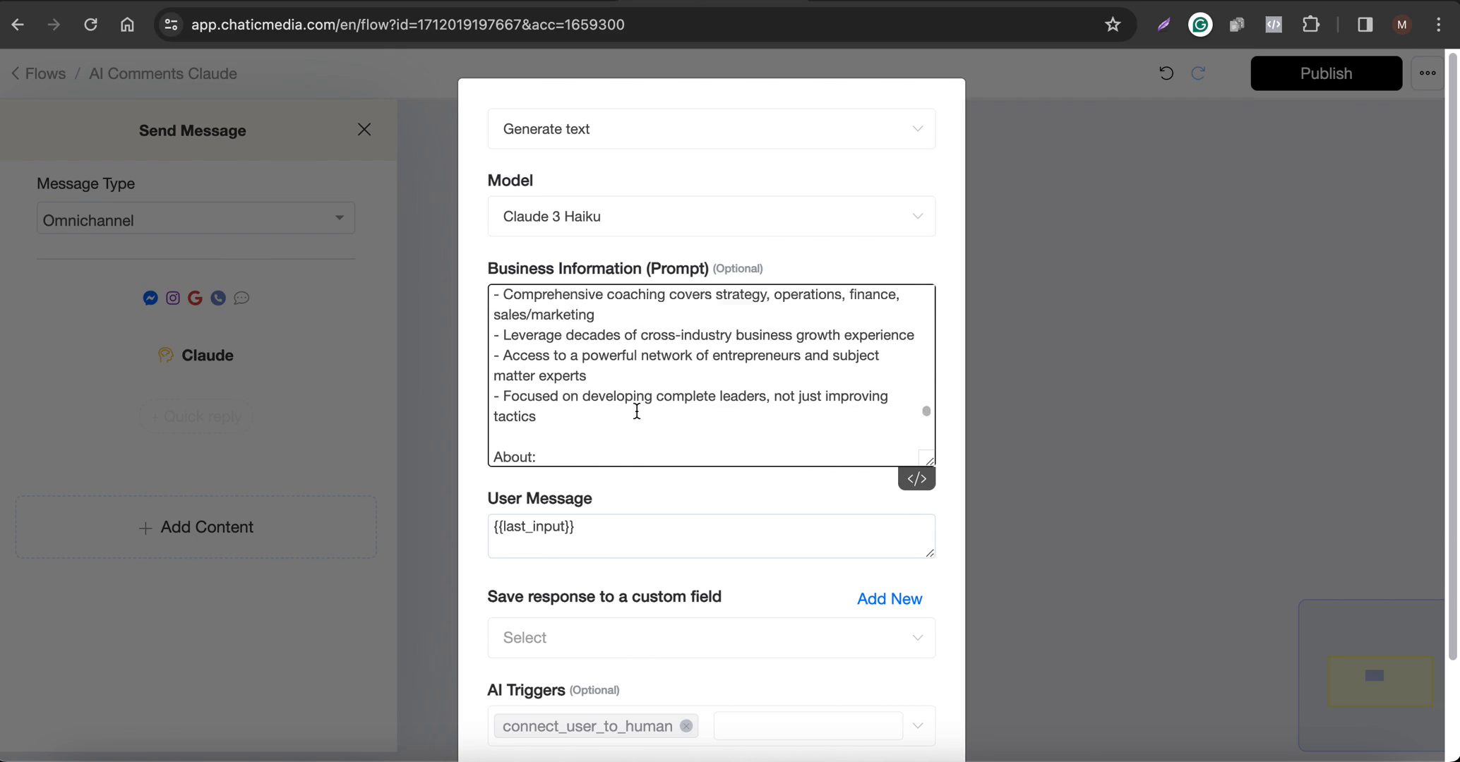
Set the Claude action's User Message to the Last FB comment variable, {{last_fb_comment}}.
{"action": "left_click_drag", "start_coordinate": [477, 500], "coordinate": [382, 517]}
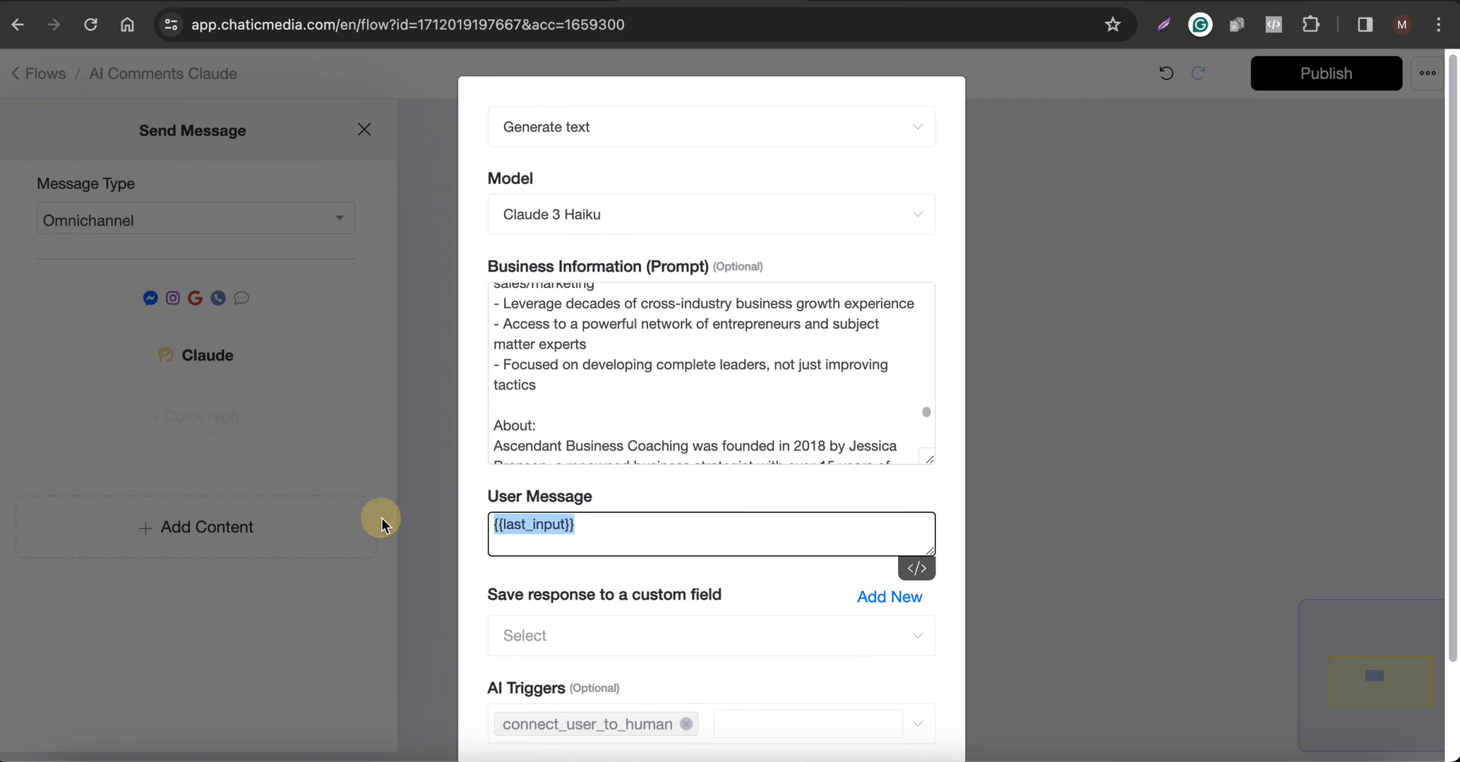
{"action": "type", "text": "{las"}
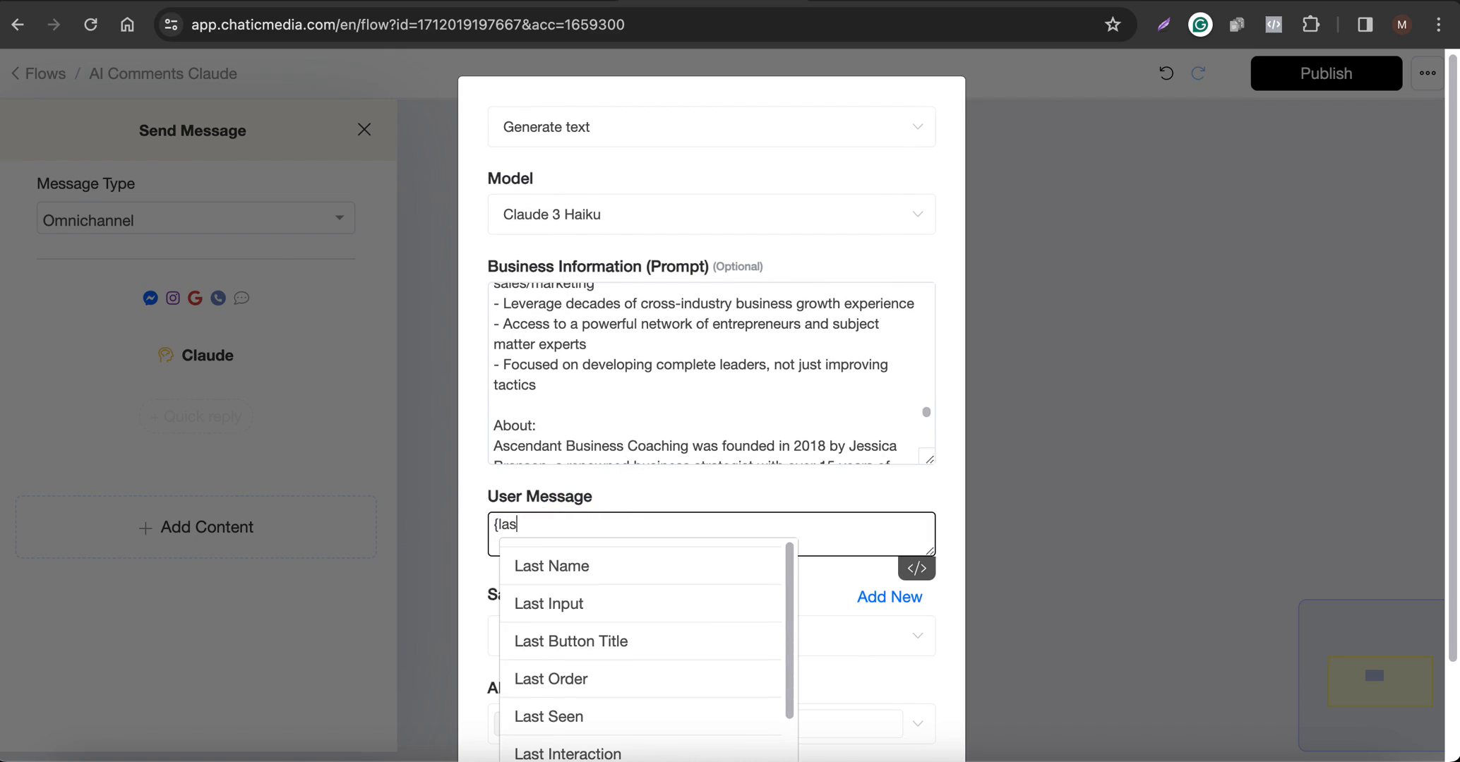
{"action": "scroll", "coordinate": [597, 626], "scroll_direction": "down", "scroll_amount": 2}
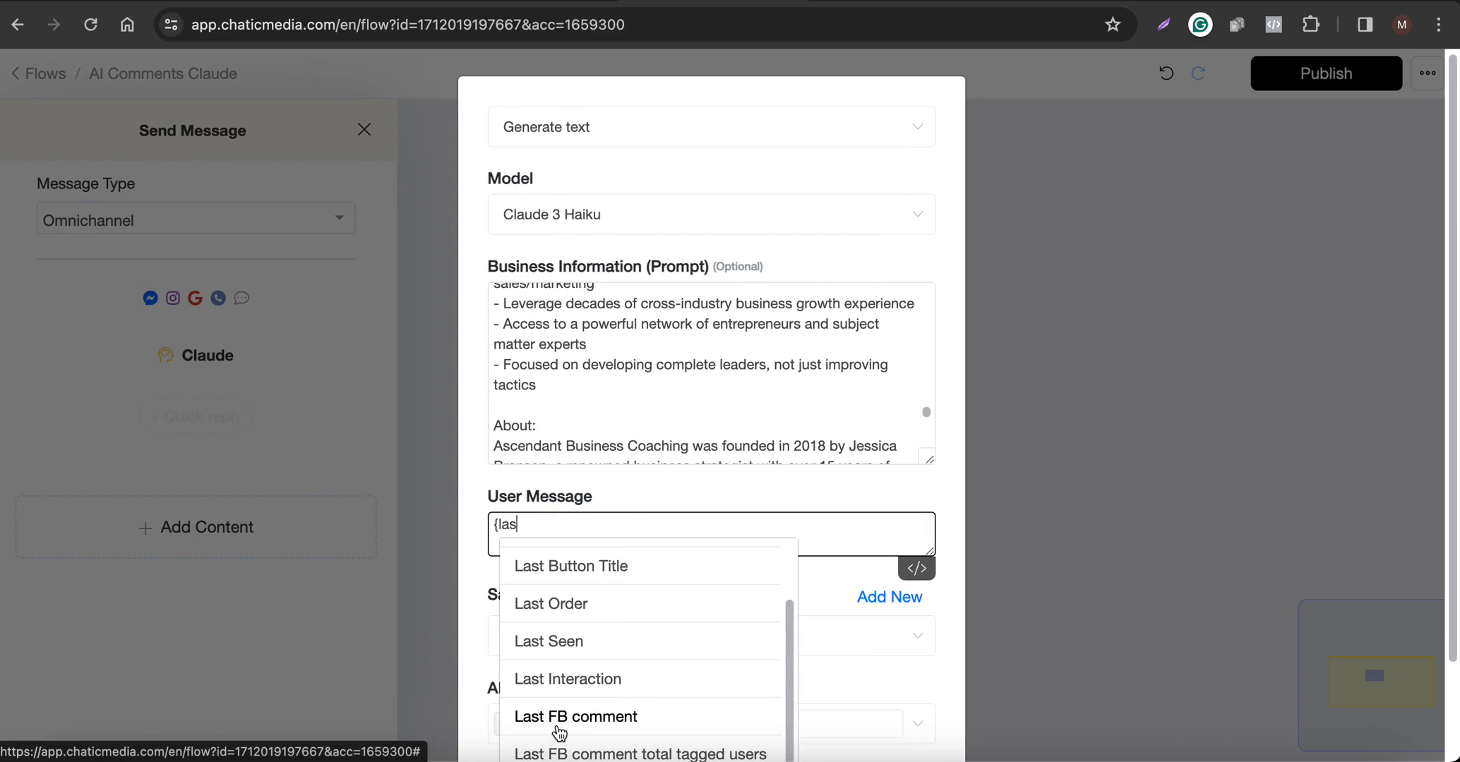
{"action": "left_click", "coordinate": [580, 719]}
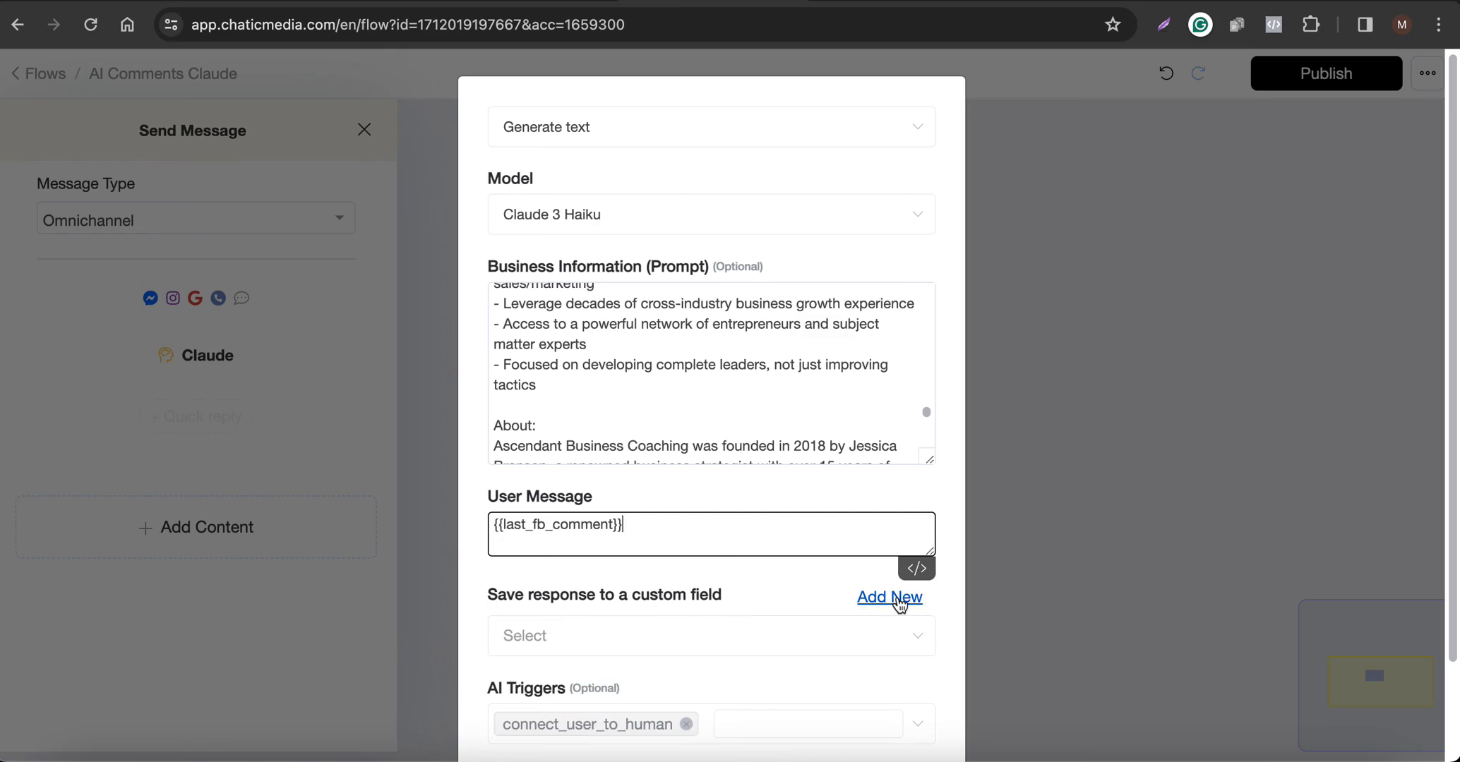
Save the Claude response to a new custom field named "claude comment reply" and remove the connect_user_to_human AI trigger.
{"action": "left_click", "coordinate": [862, 597]}
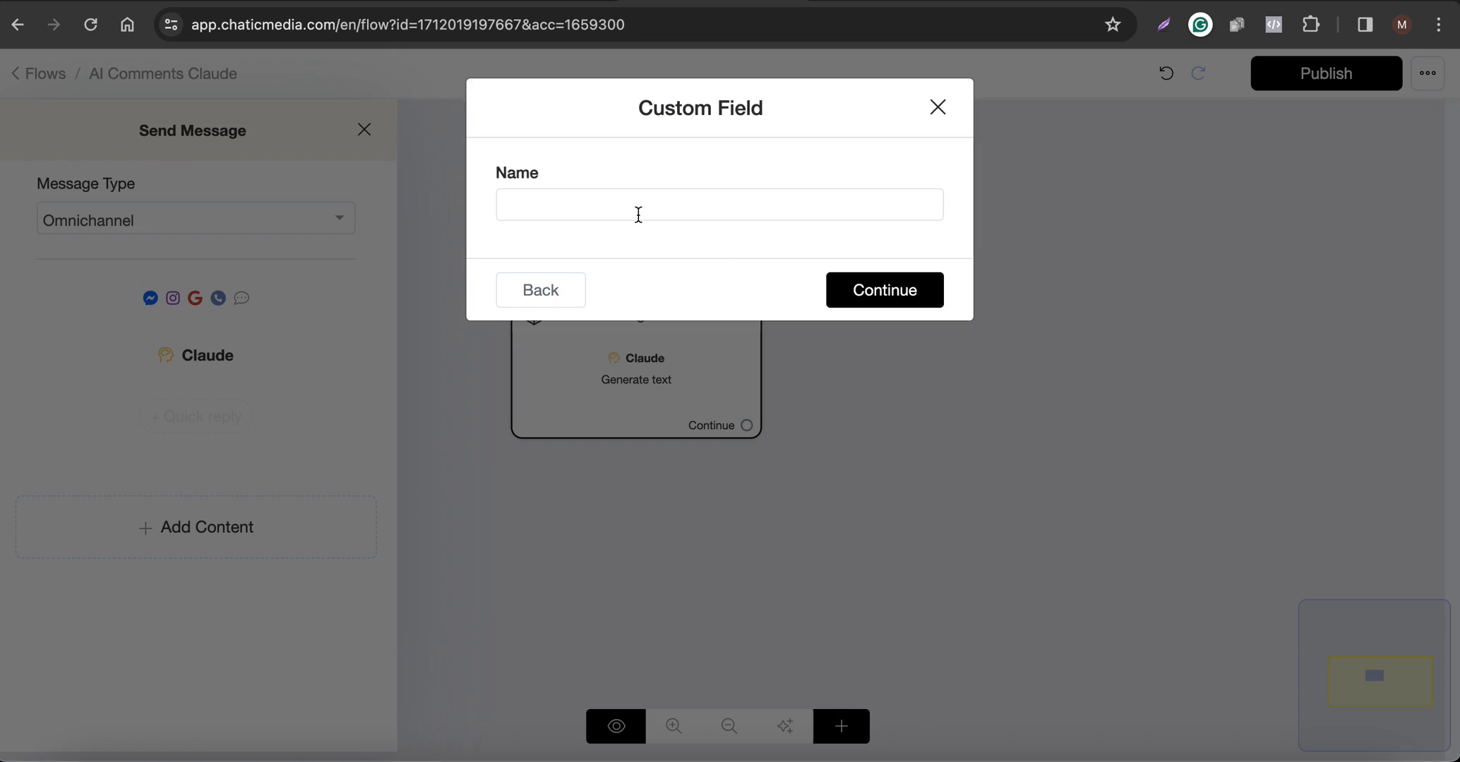
{"action": "left_click", "coordinate": [638, 213]}
{"action": "type", "text": "claude"}
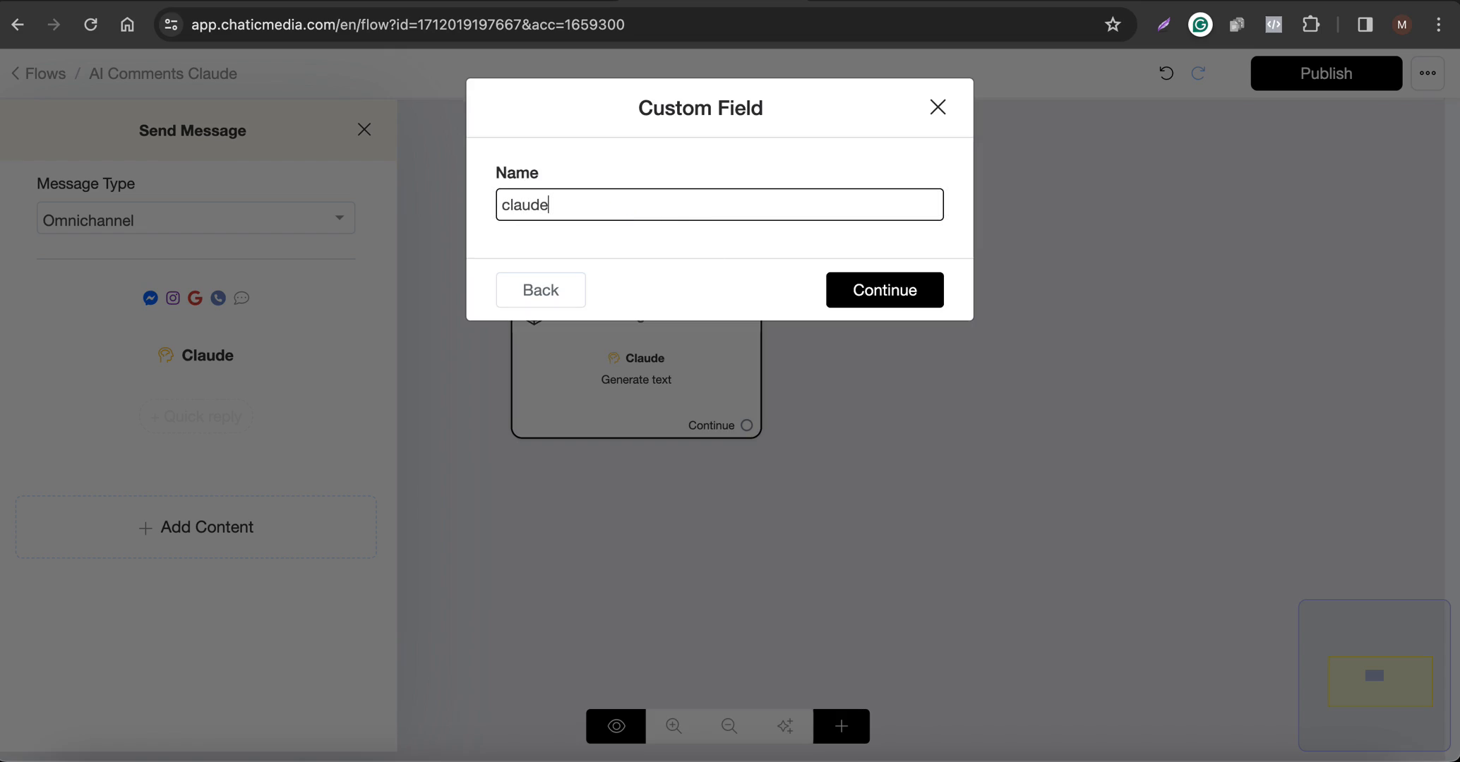
{"action": "type", "text": " comment reply"}
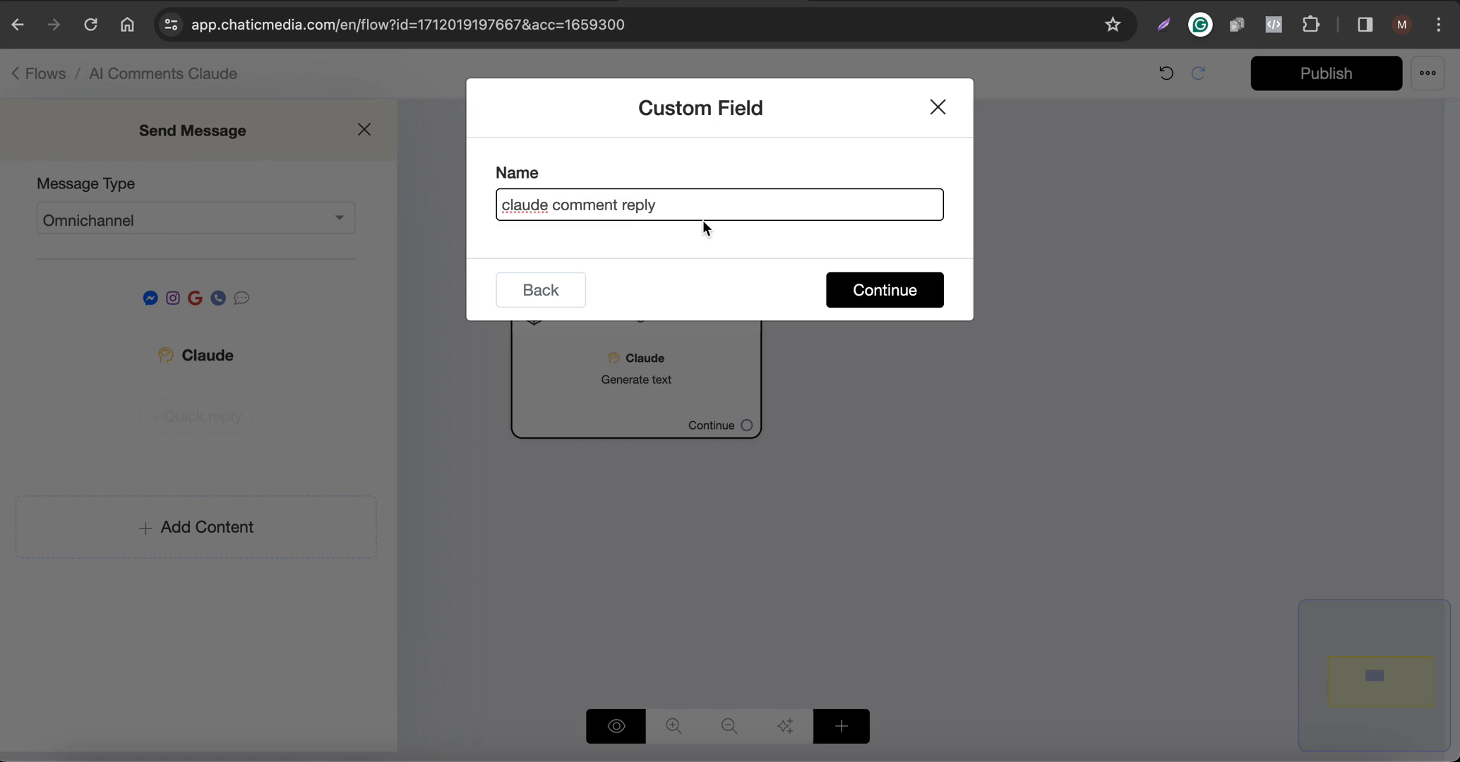
{"action": "left_click", "coordinate": [888, 291]}
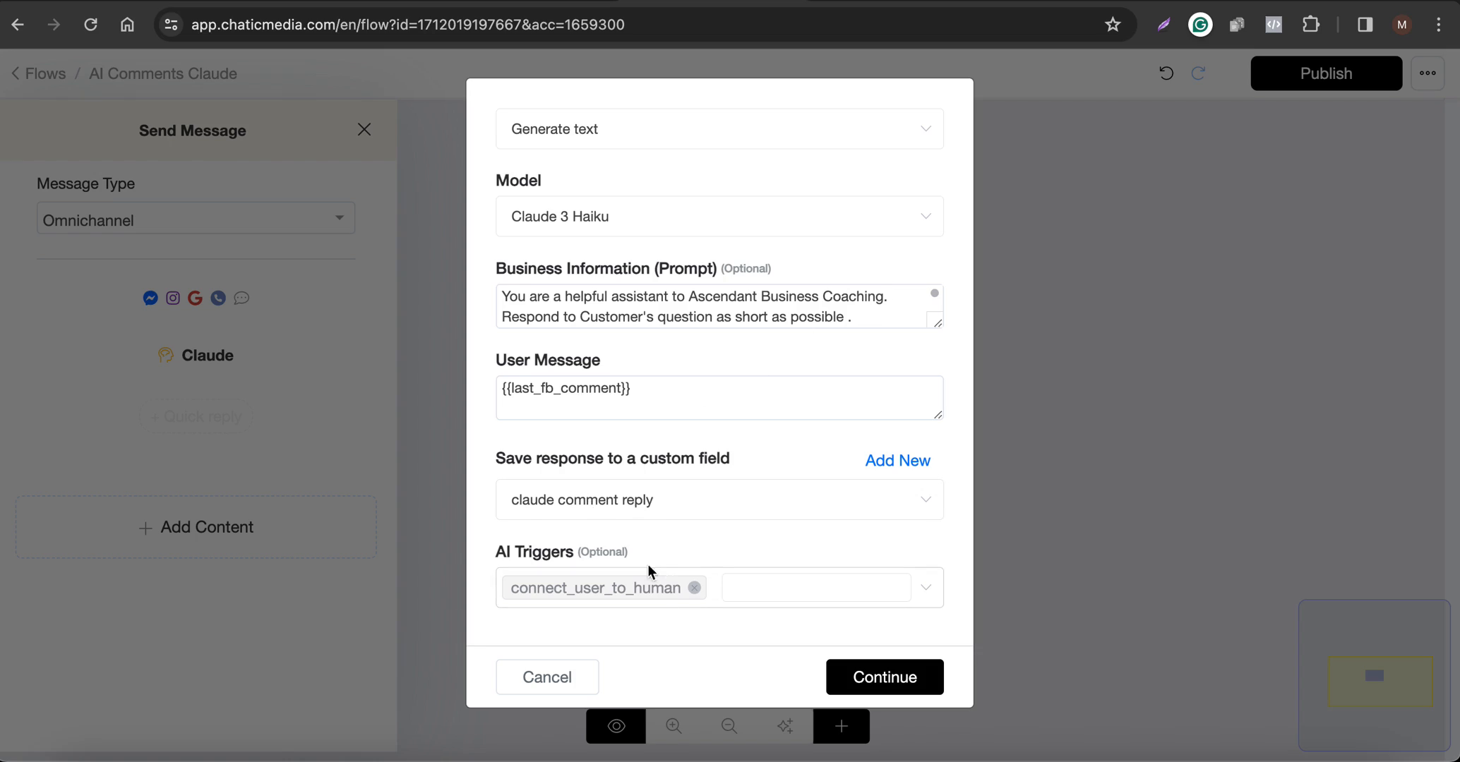
{"action": "left_click", "coordinate": [693, 588]}
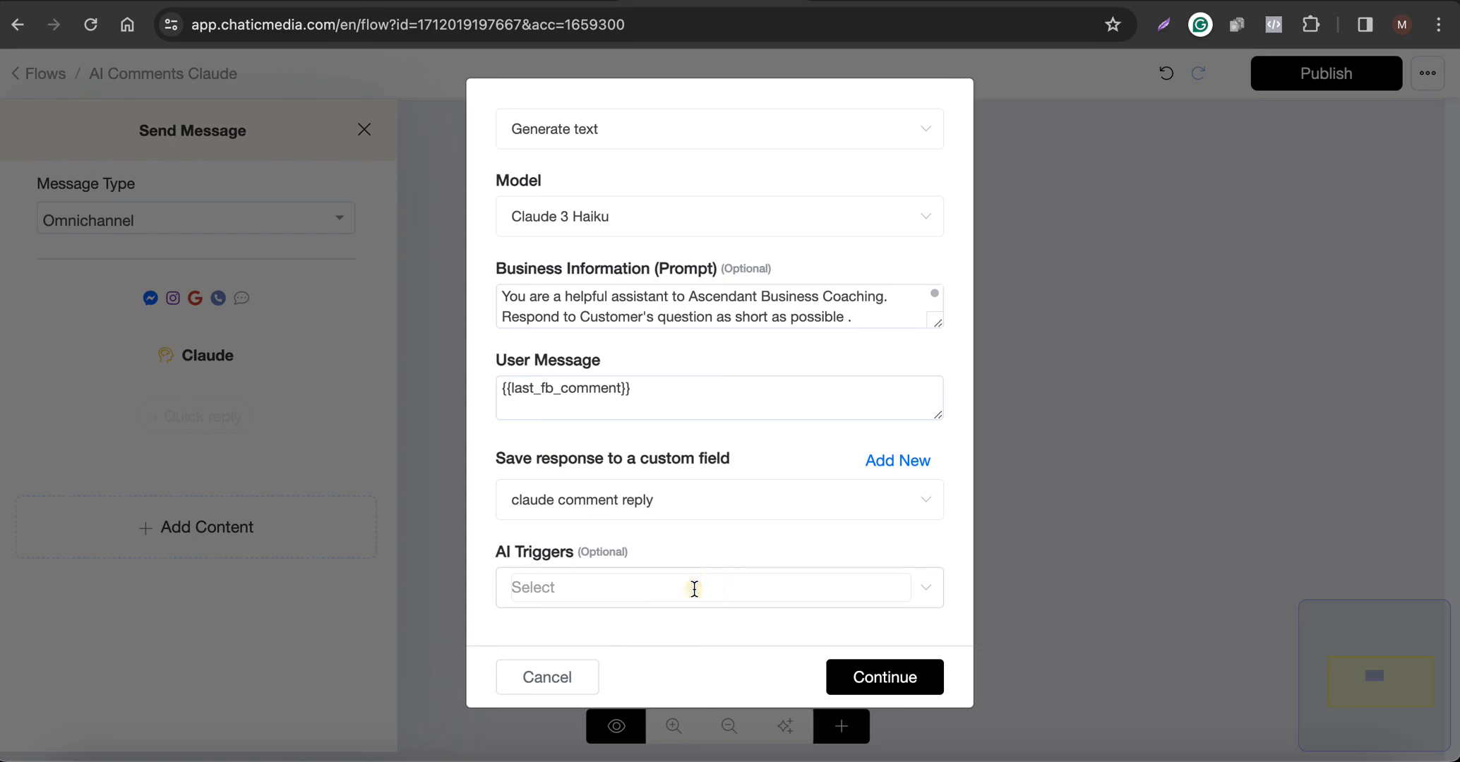
{"action": "left_click", "coordinate": [862, 676]}
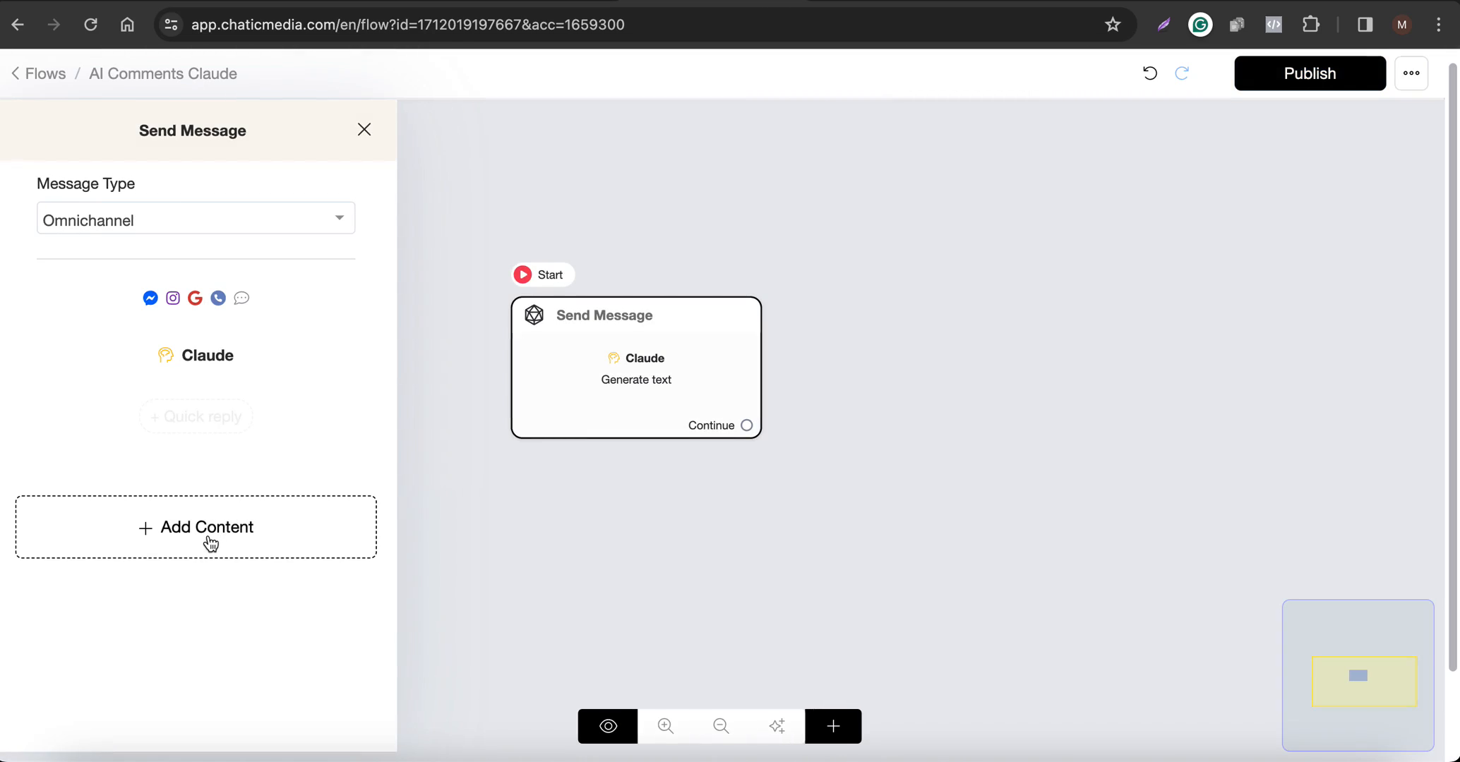
Add a text message containing the {{claude comment reply}} variable after the Claude action and publish the flow.
{"action": "left_click", "coordinate": [207, 542]}
{"action": "left_click", "coordinate": [64, 145]}
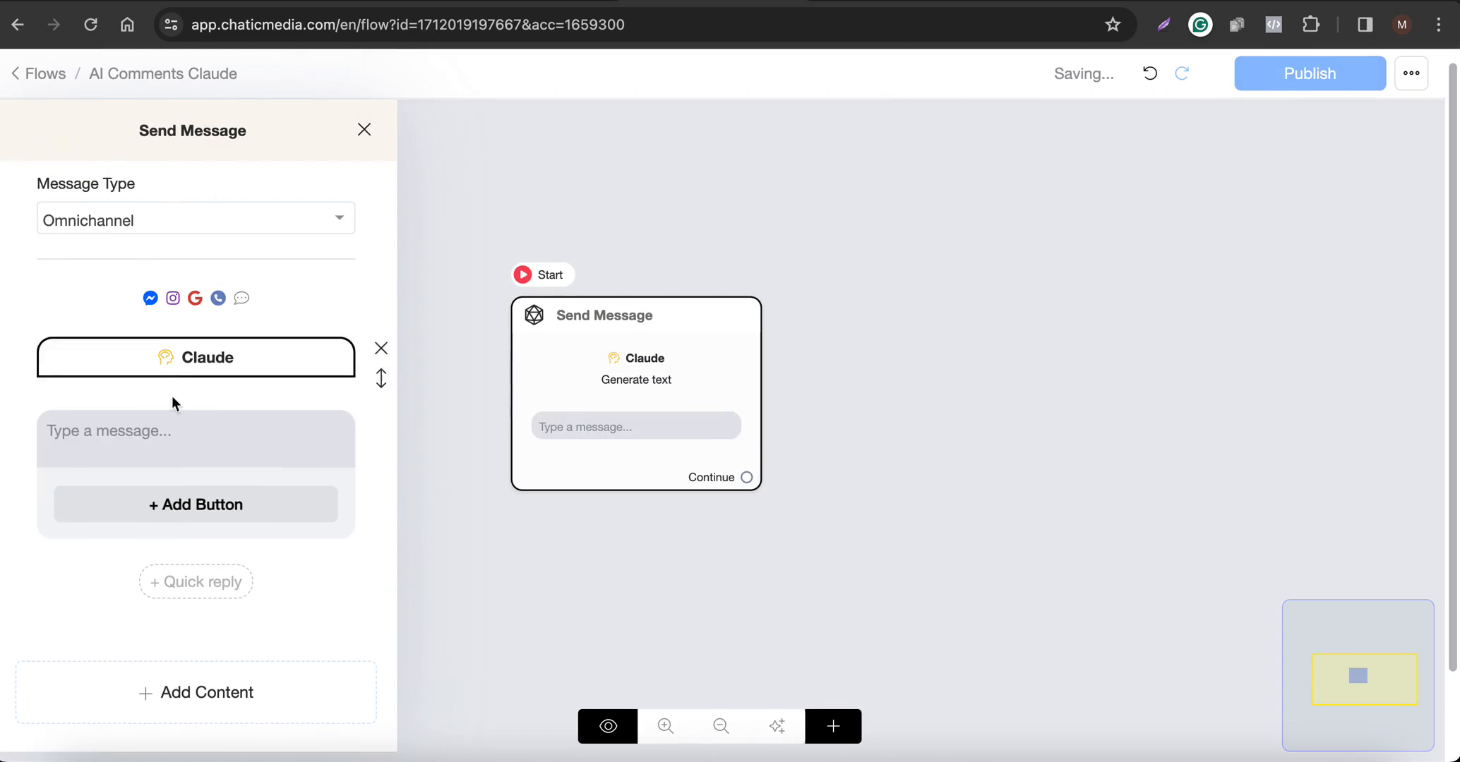
{"action": "left_click", "coordinate": [179, 439]}
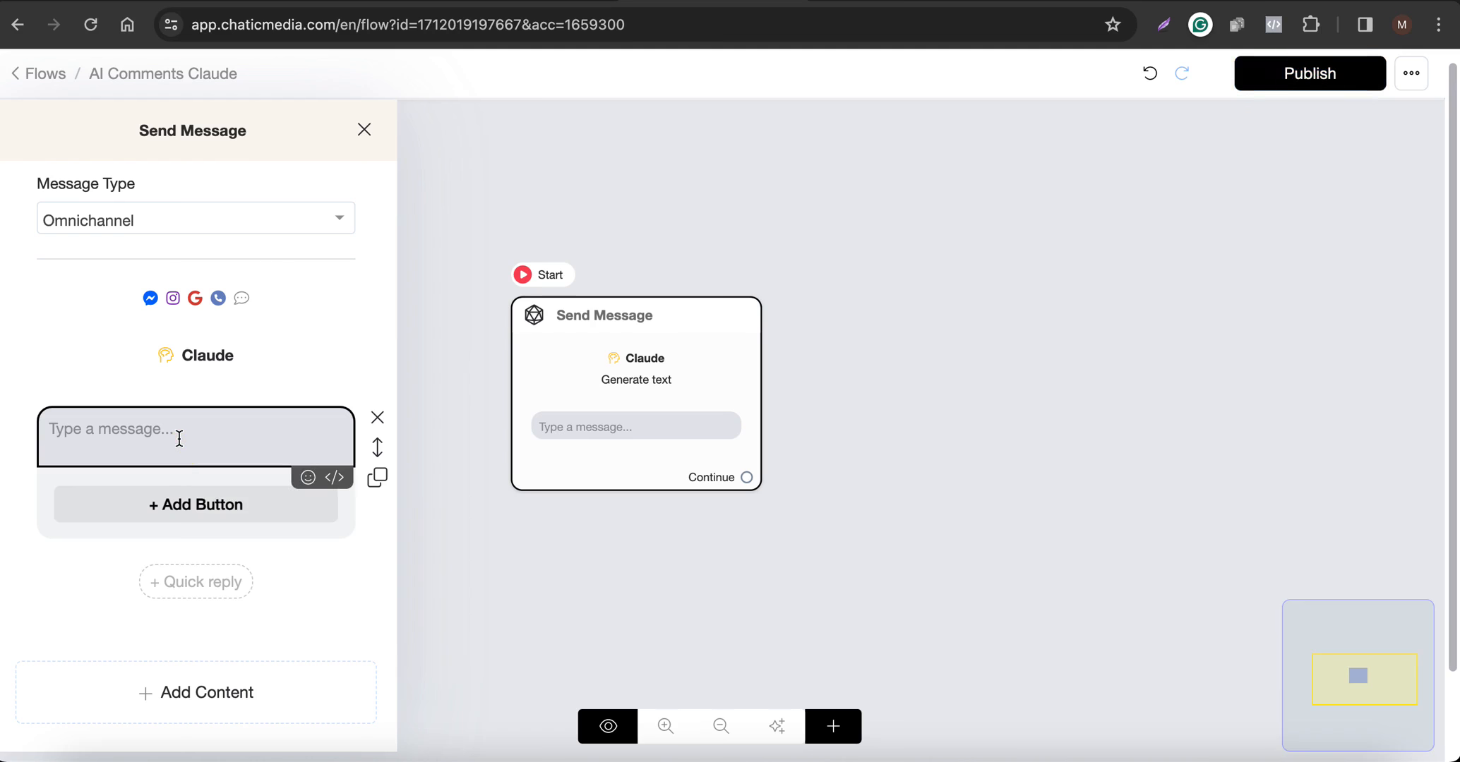
{"action": "type", "text": "{claude"}
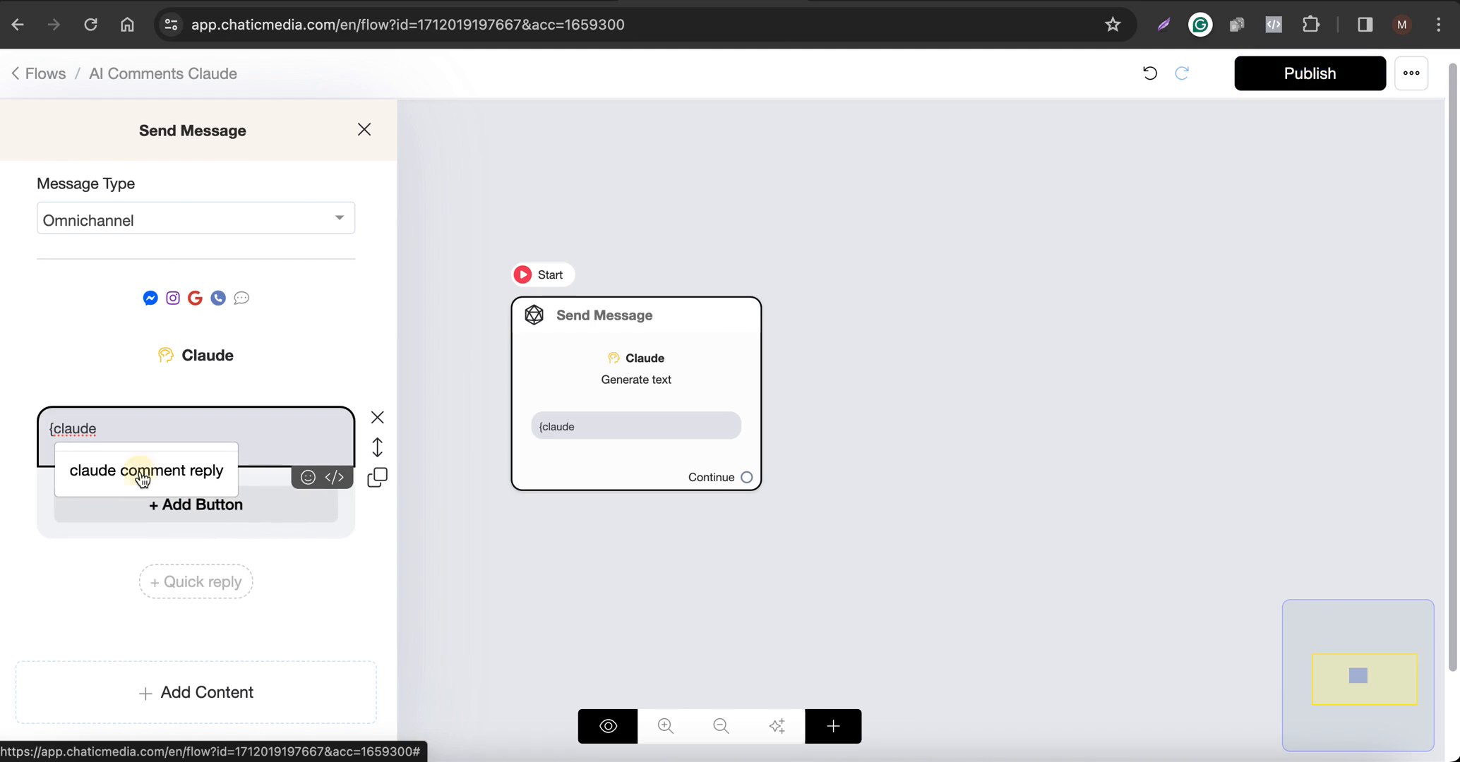
{"action": "left_click", "coordinate": [150, 474]}
{"action": "left_click", "coordinate": [1240, 406]}
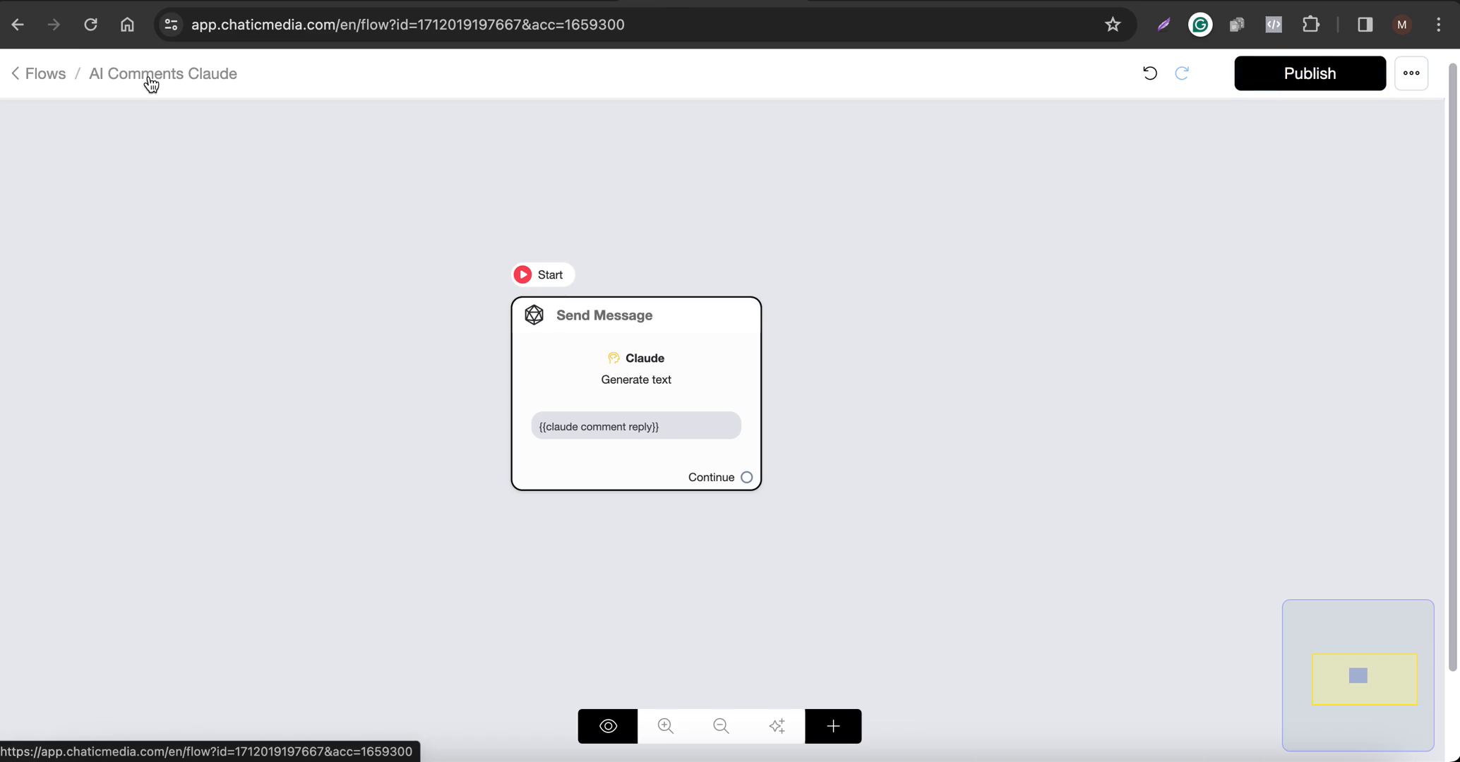
{"action": "left_click", "coordinate": [1303, 88]}
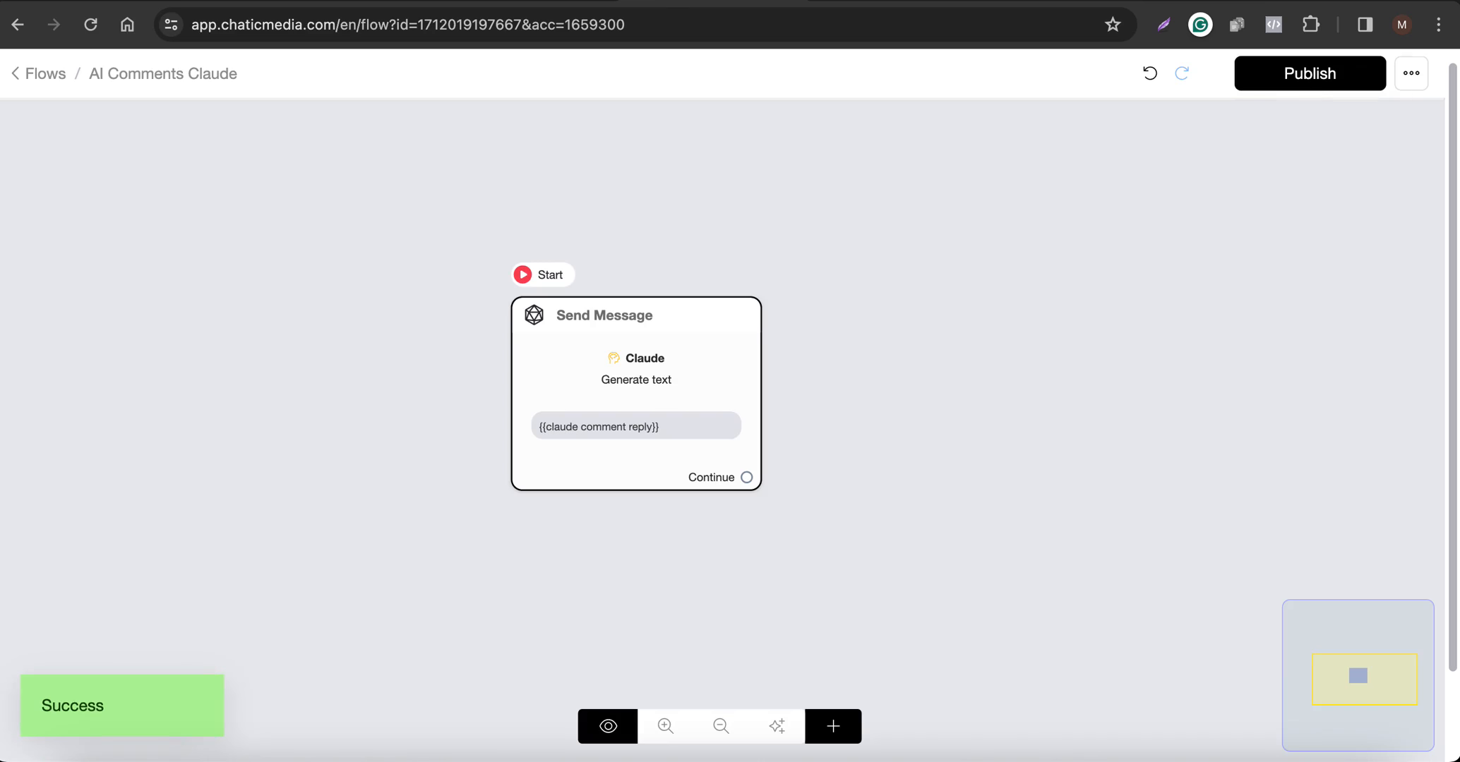
Open the Facebook Comment Automations and disable "AI Comments FB - Ascendant Business Coaching".
{"action": "left_click", "coordinate": [520, 1]}
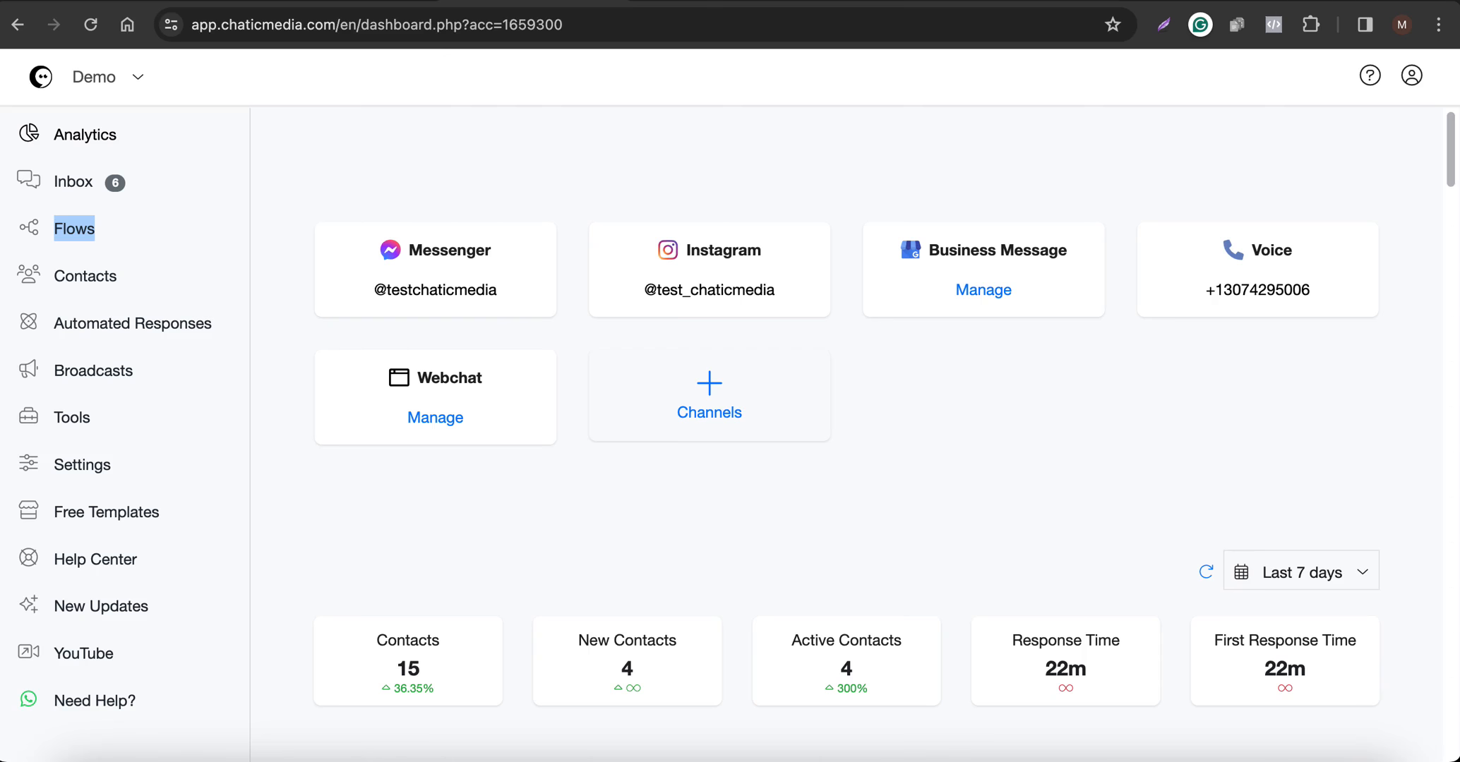
{"action": "left_click", "coordinate": [106, 417]}
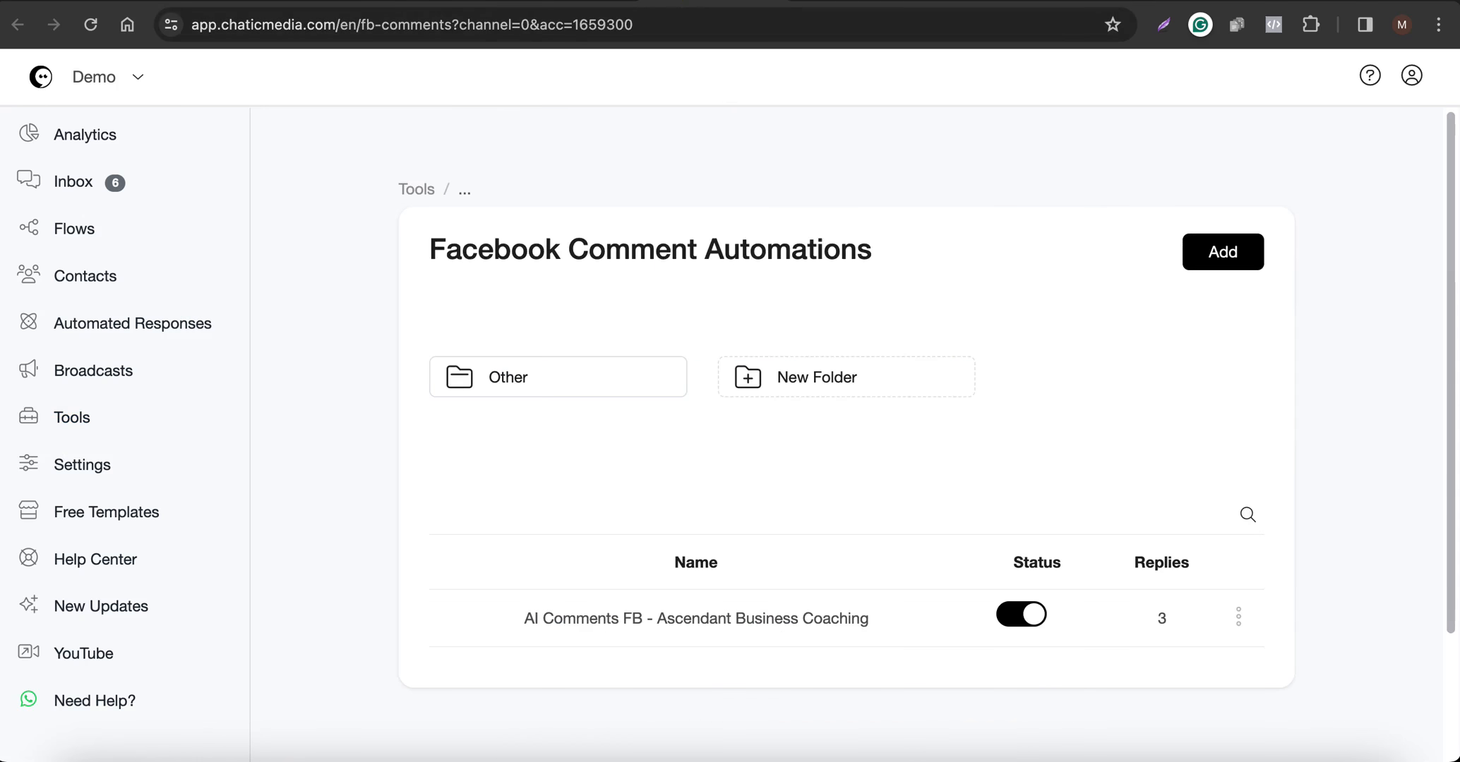
{"action": "left_click", "coordinate": [1029, 617]}
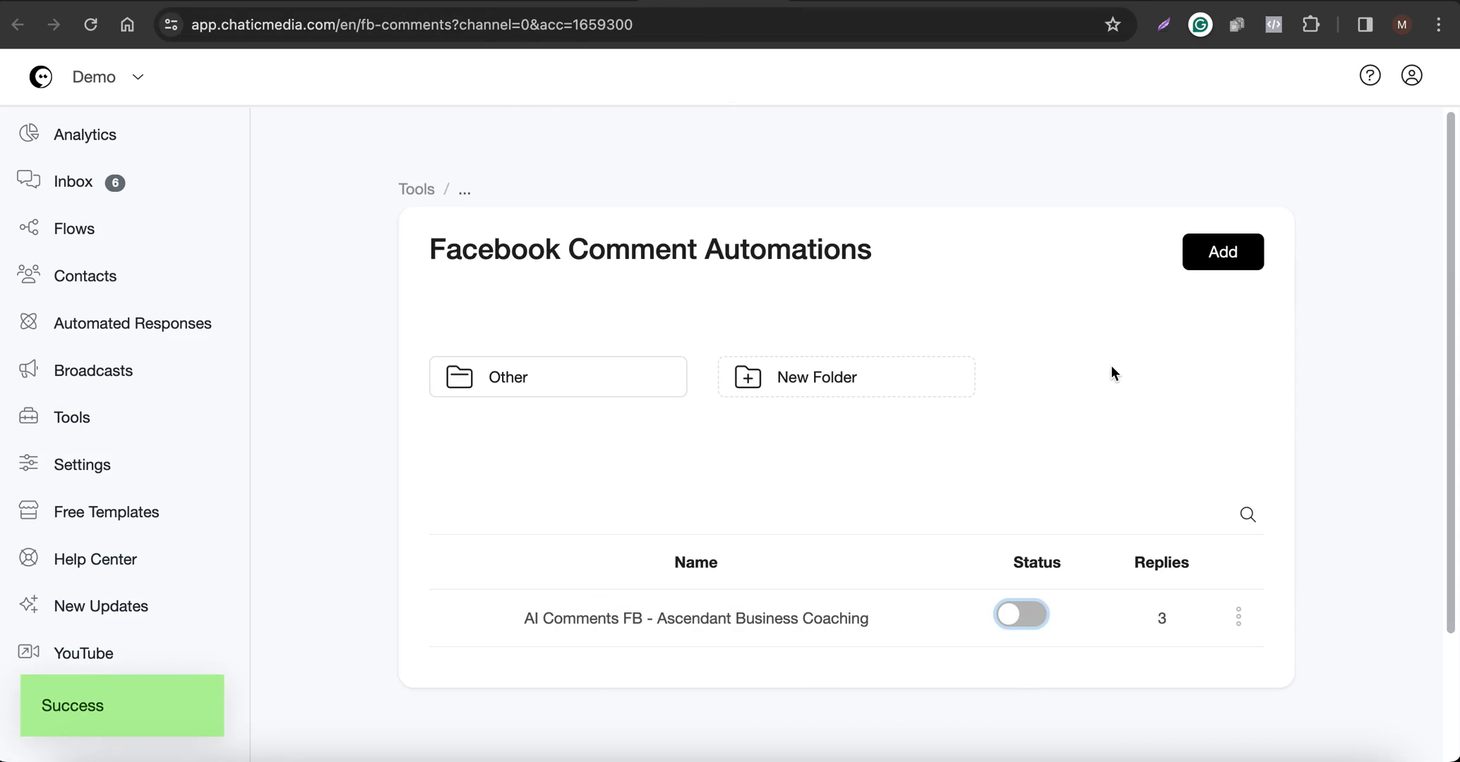
Create a new Facebook comment automation named "AI Comments Claude".
{"action": "left_click", "coordinate": [1226, 263]}
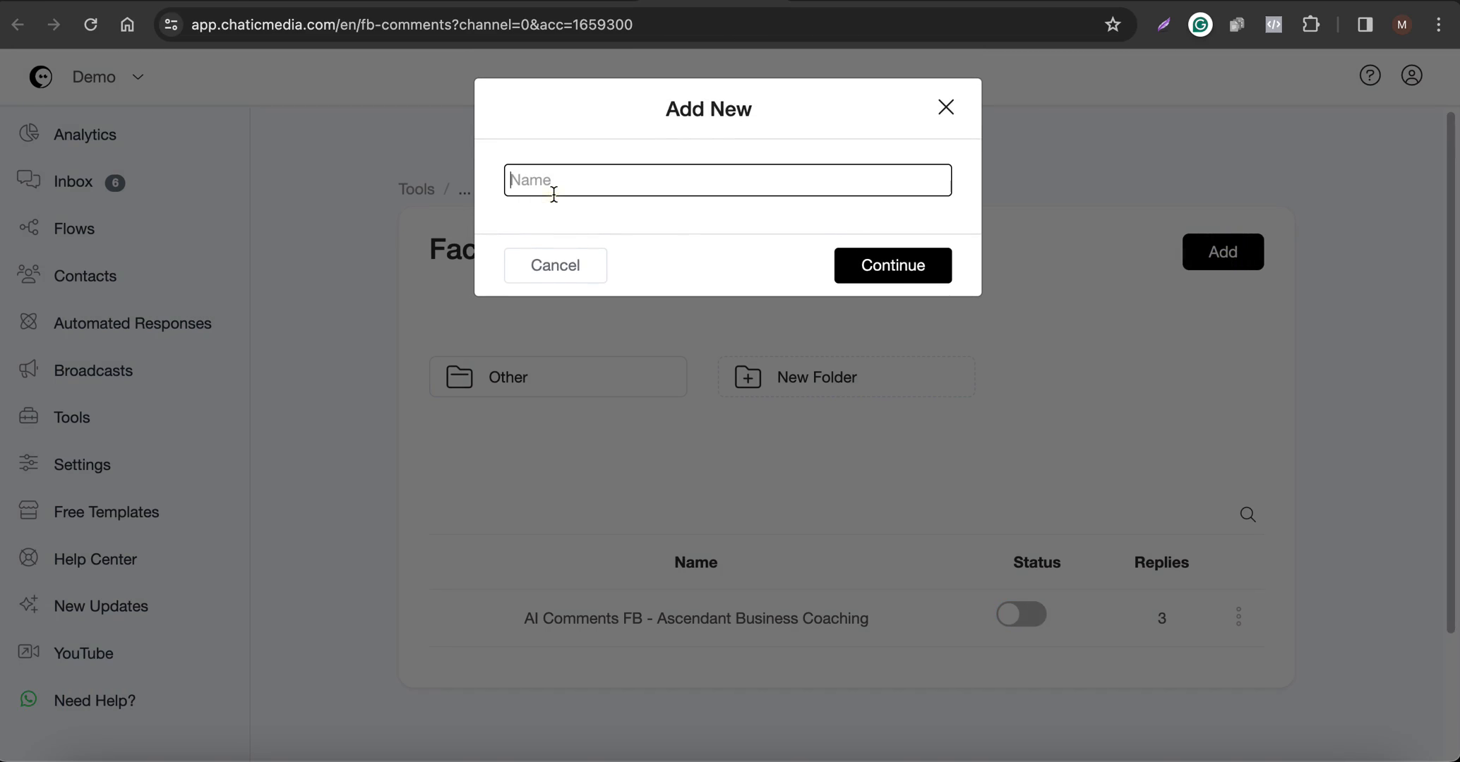
{"action": "type", "text": "AI Comments Claude"}
{"action": "left_click", "coordinate": [881, 277]}
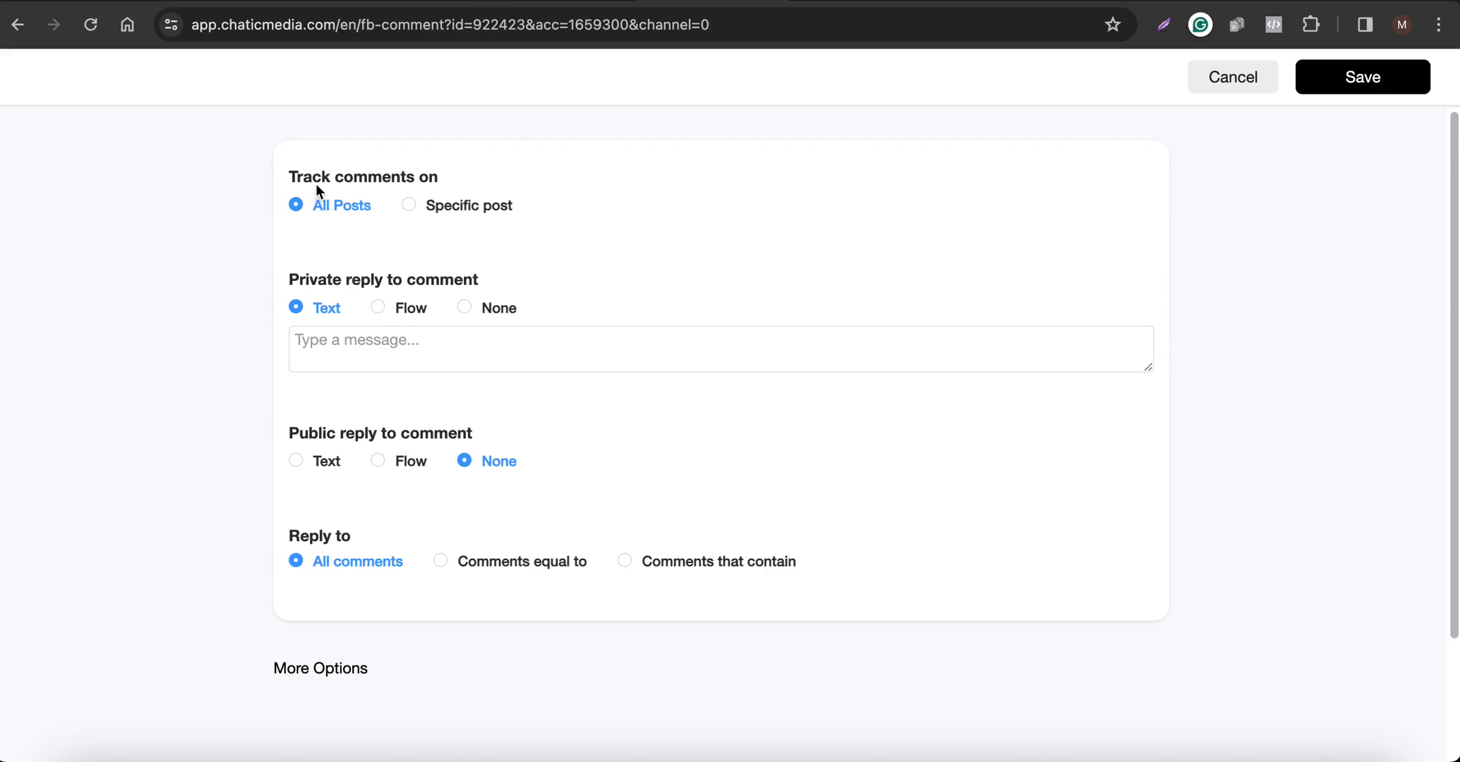
Track comments on all posts and set the private reply to the "AI Comments Claude" flow.
{"action": "left_click", "coordinate": [426, 211]}
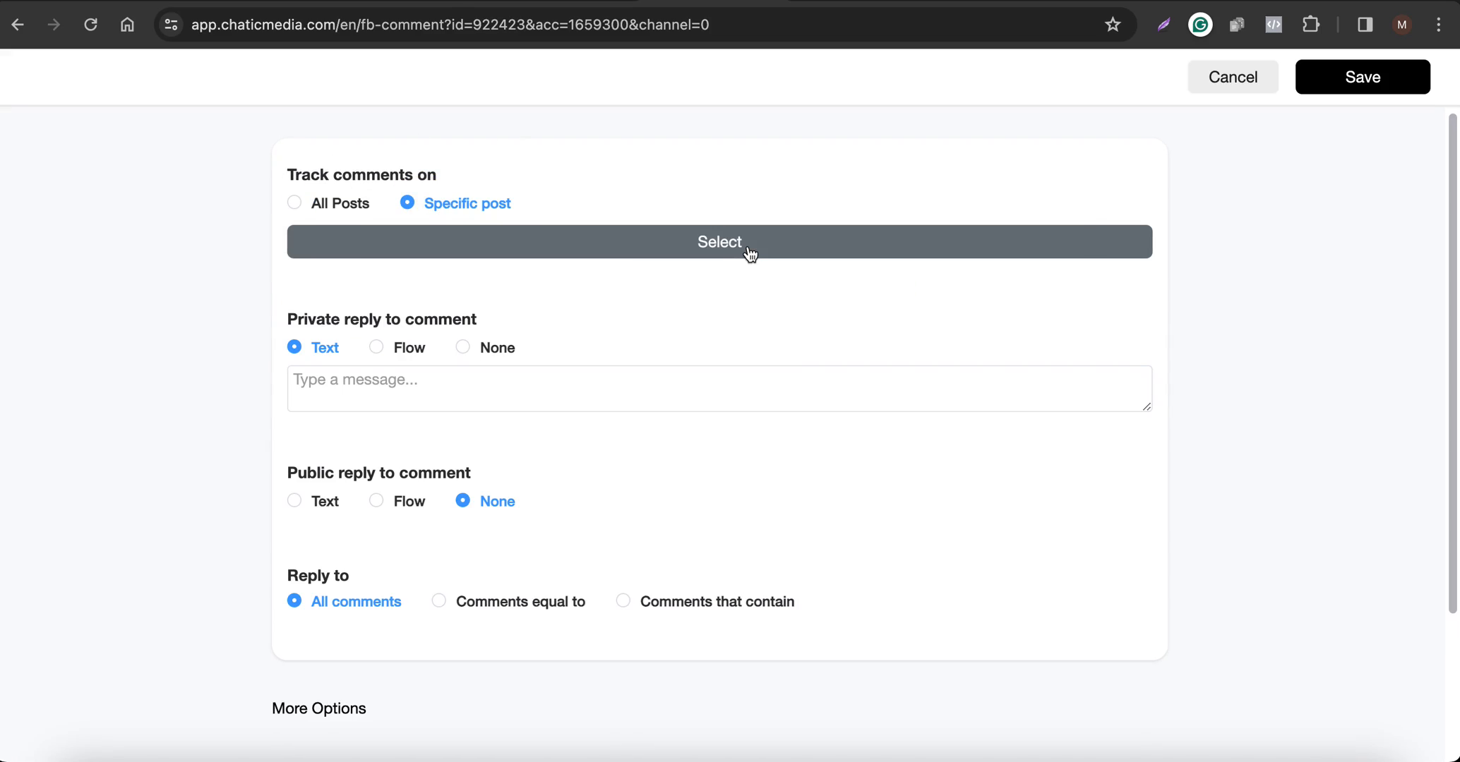
{"action": "left_click", "coordinate": [302, 202]}
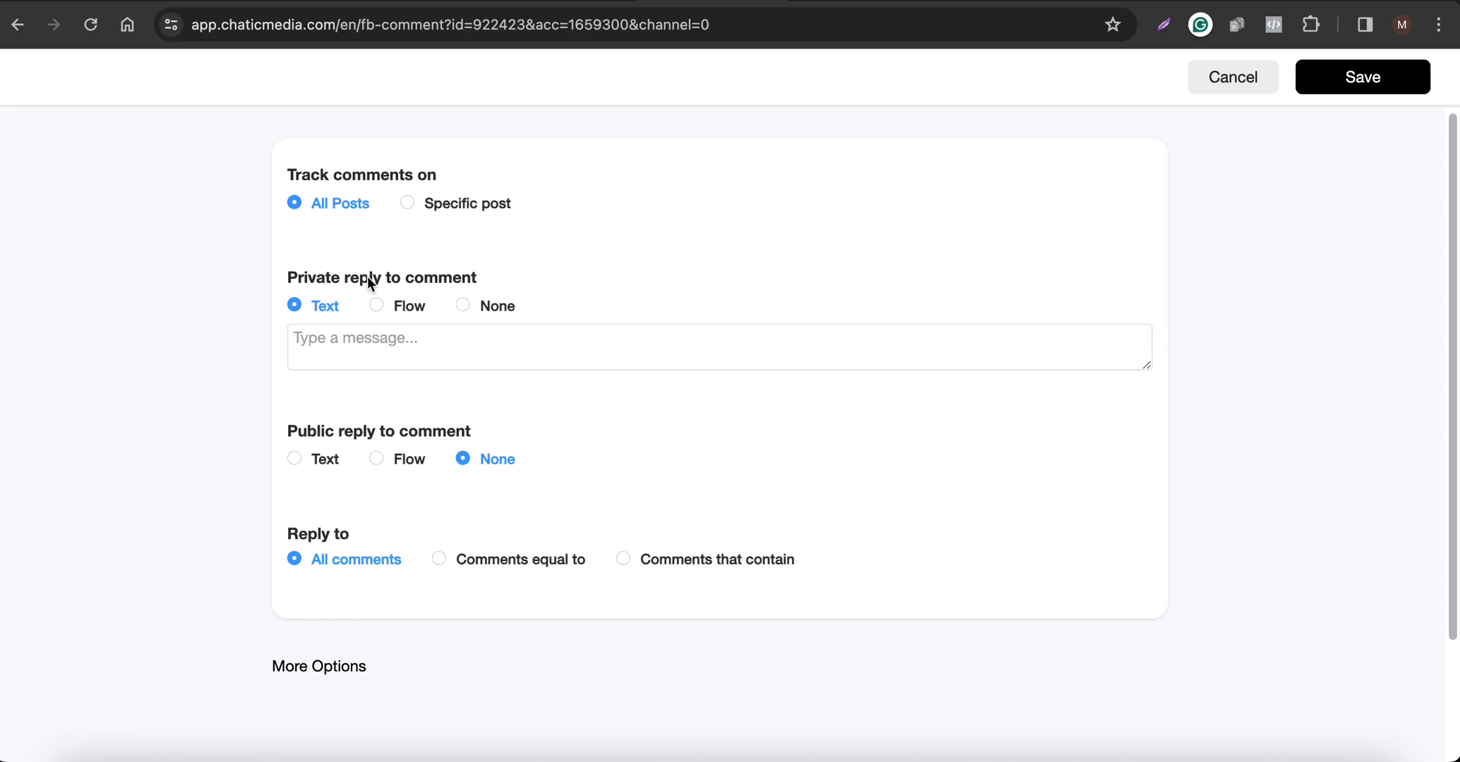
{"action": "left_click", "coordinate": [394, 307]}
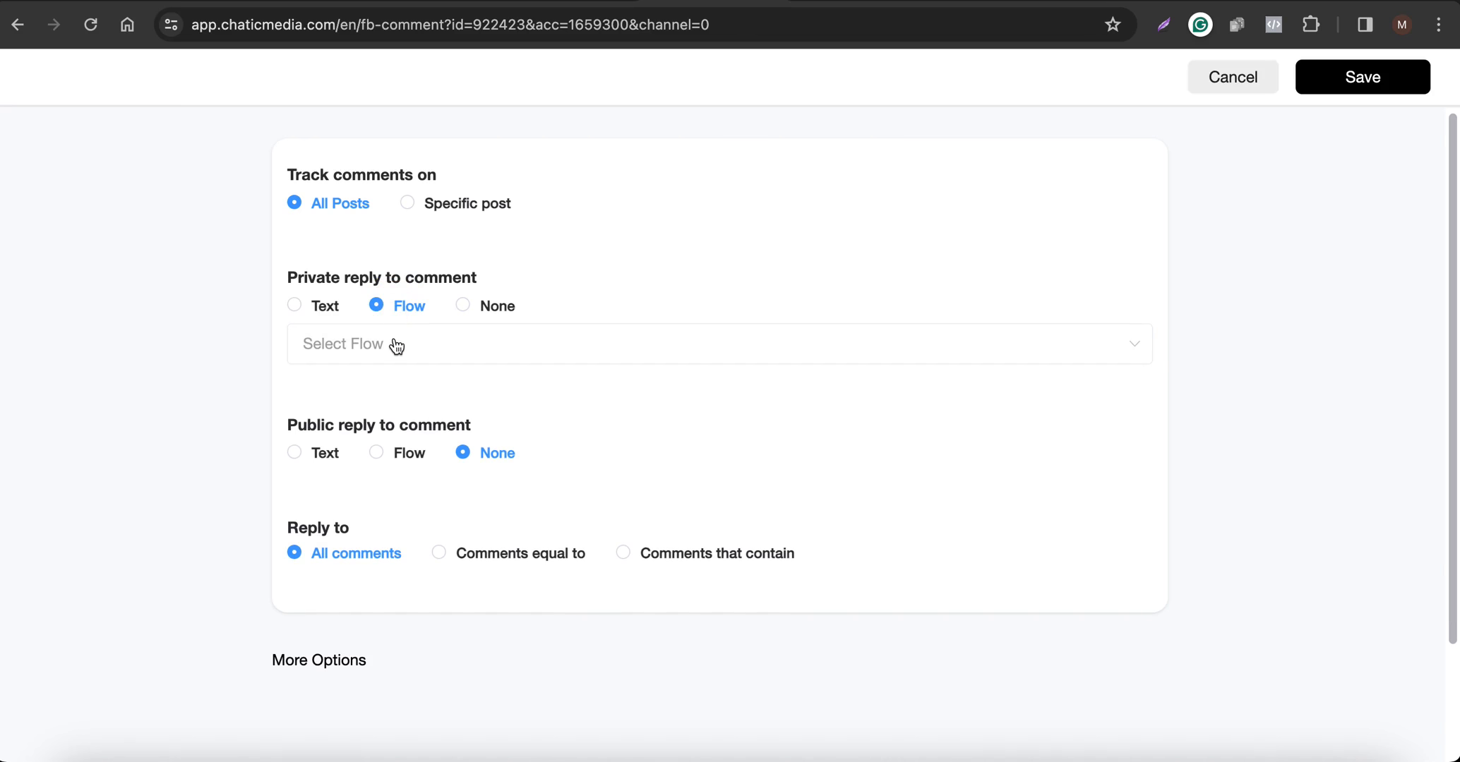
{"action": "left_click", "coordinate": [396, 347]}
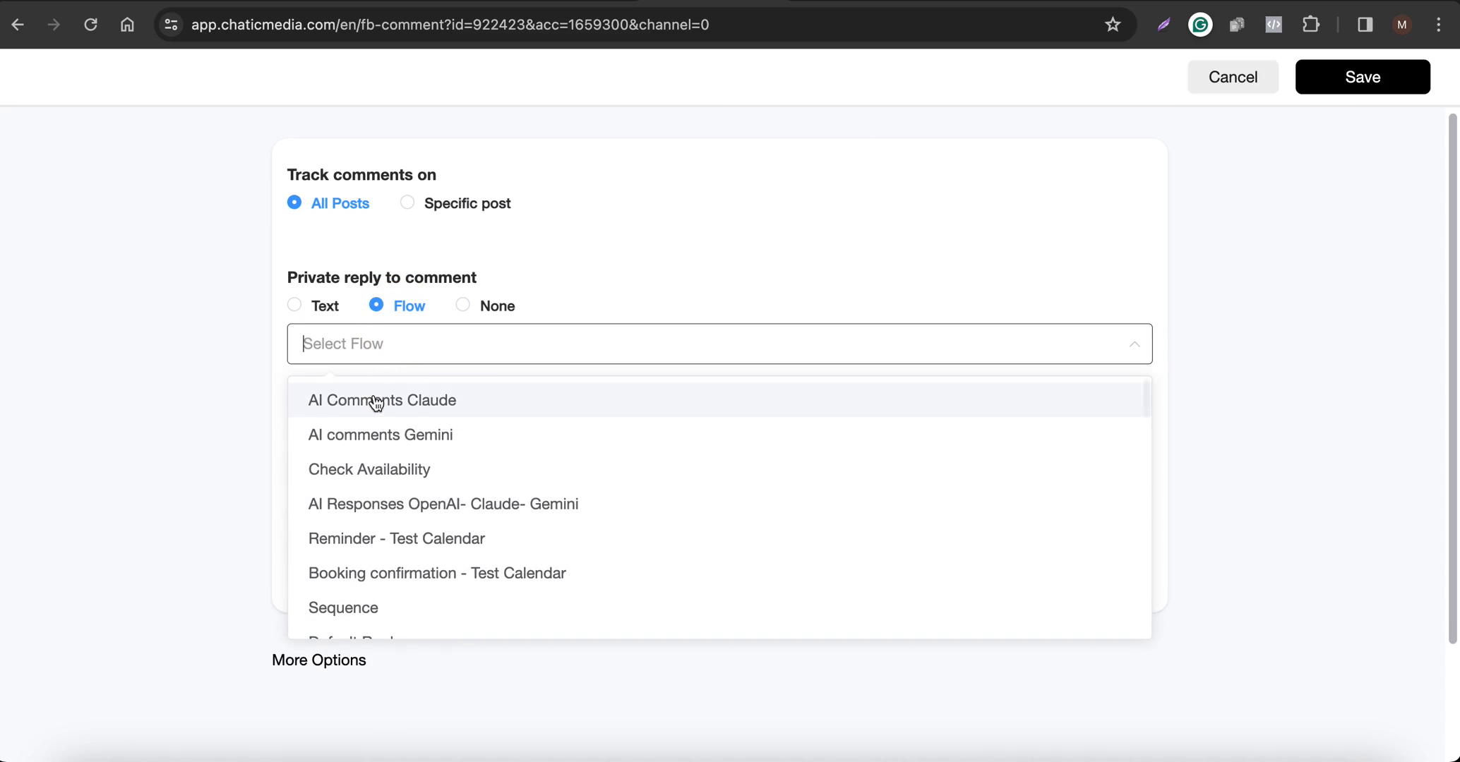
{"action": "left_click", "coordinate": [426, 402]}
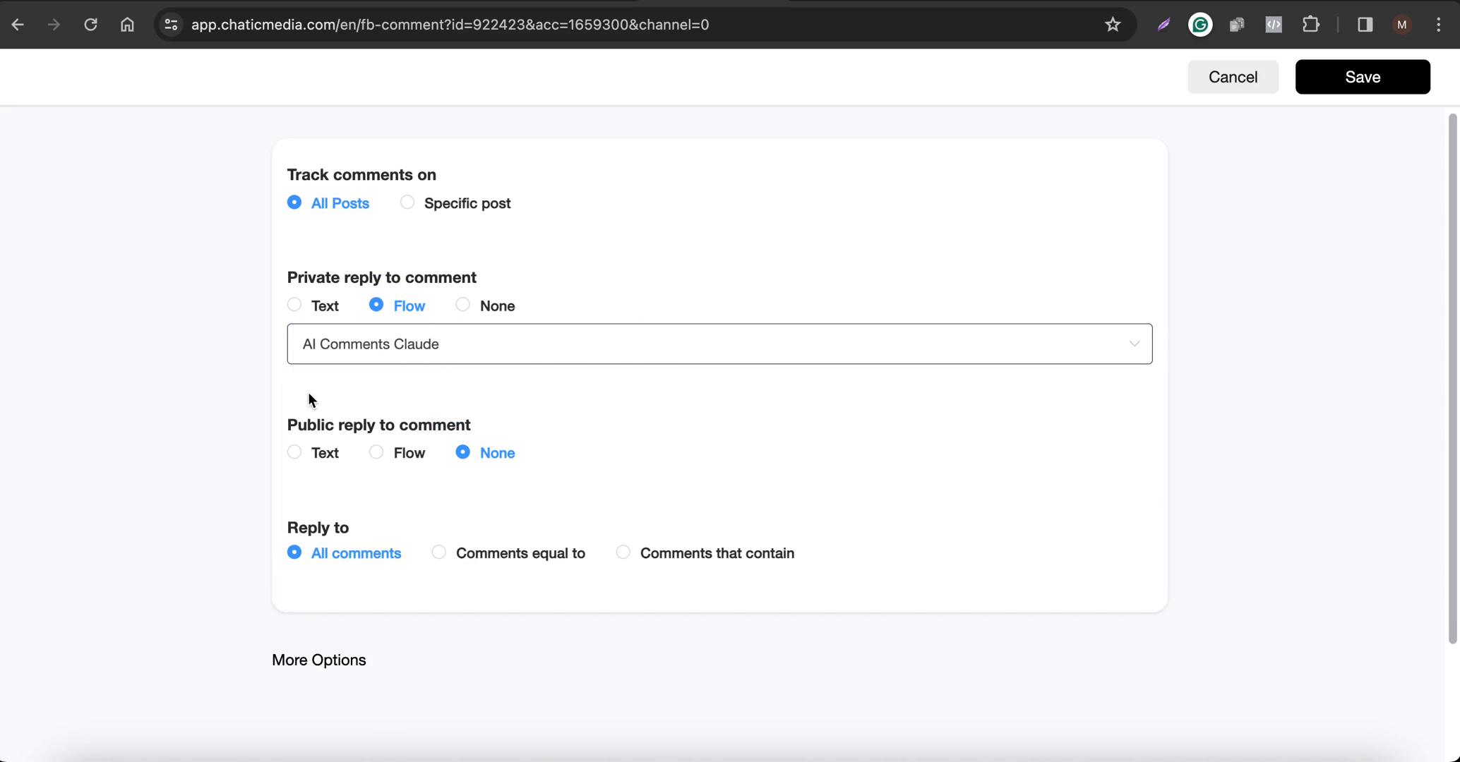
Set the public reply to the "AI Comments Claude" flow, keeping Flow as the private reply type.
{"action": "left_click_drag", "start_coordinate": [292, 430], "coordinate": [532, 426]}
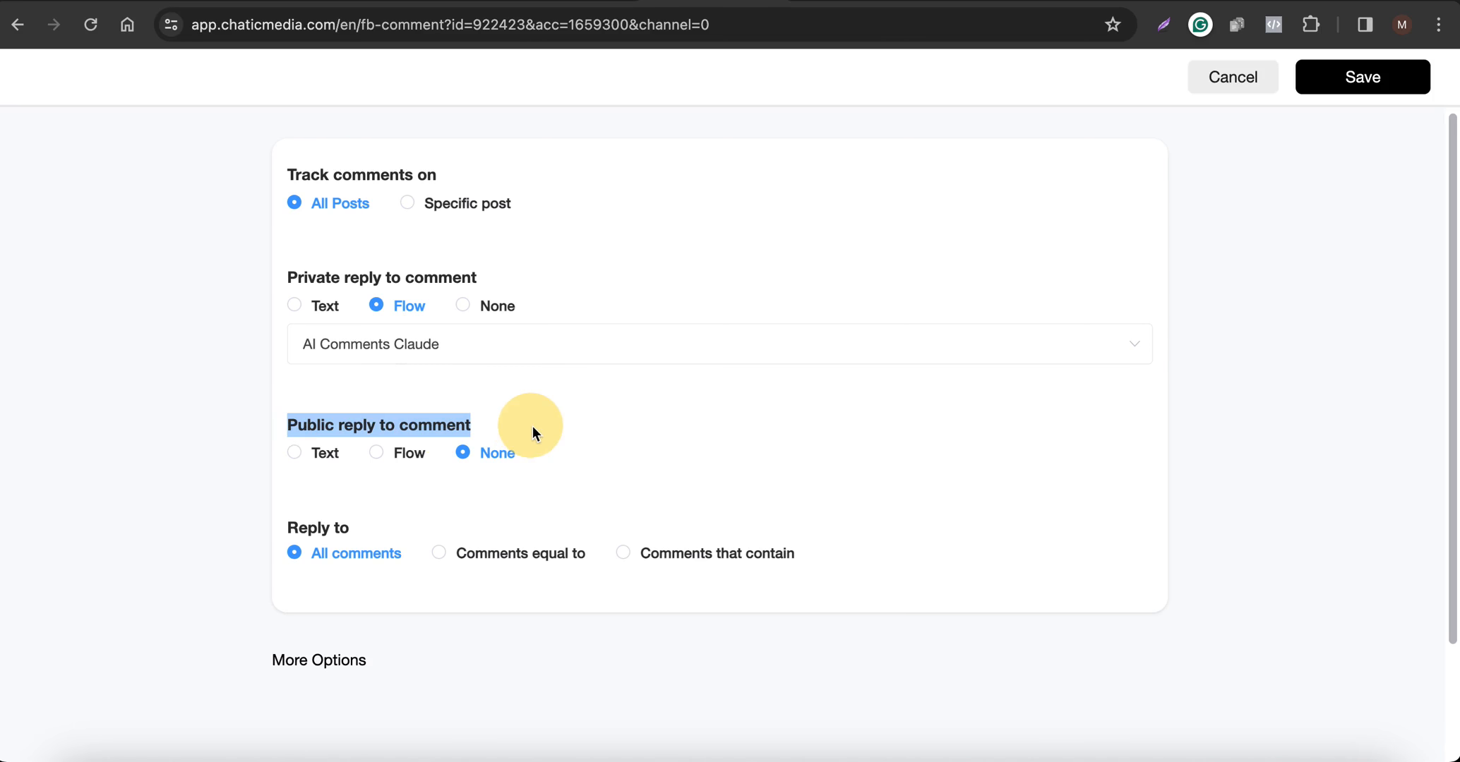
{"action": "left_click", "coordinate": [398, 460]}
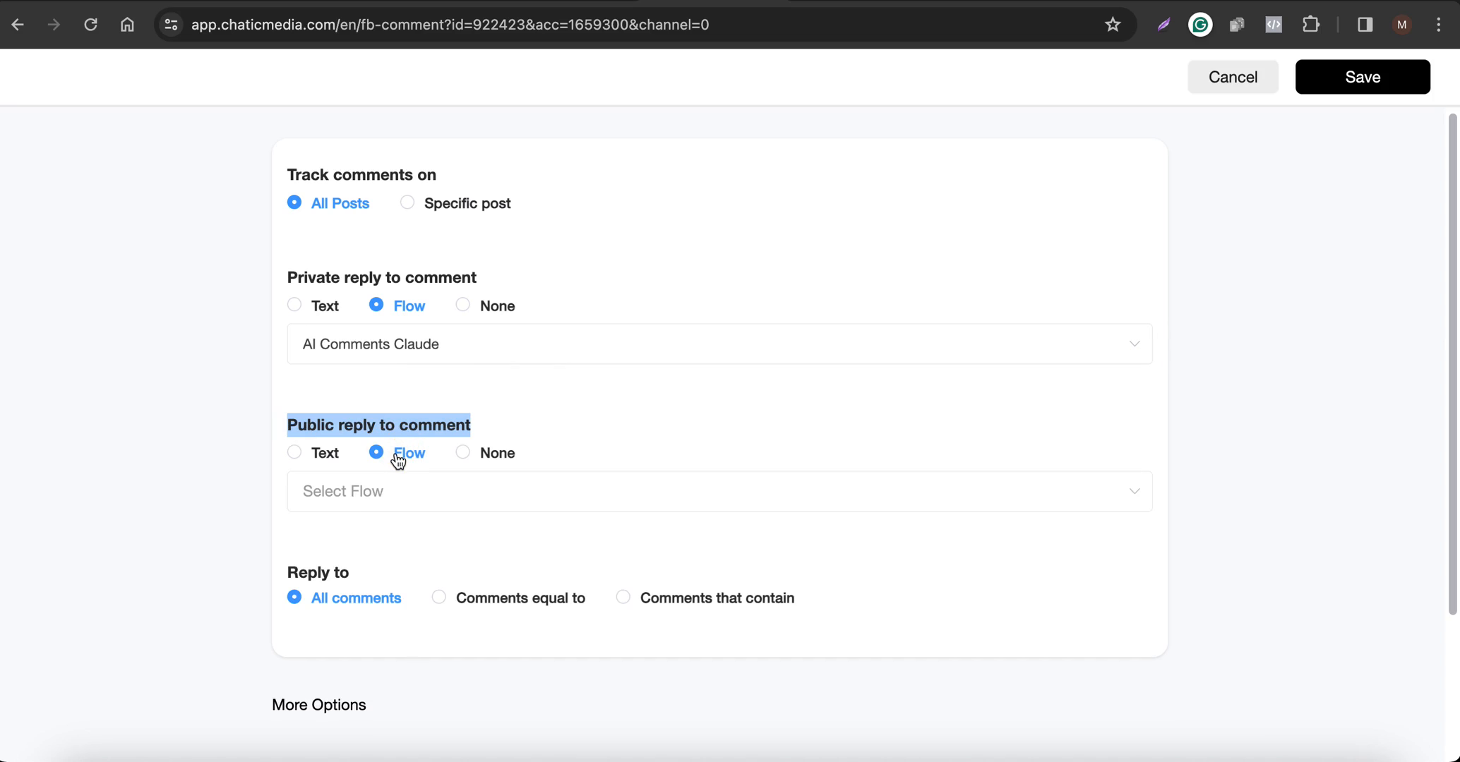
{"action": "left_click", "coordinate": [395, 496]}
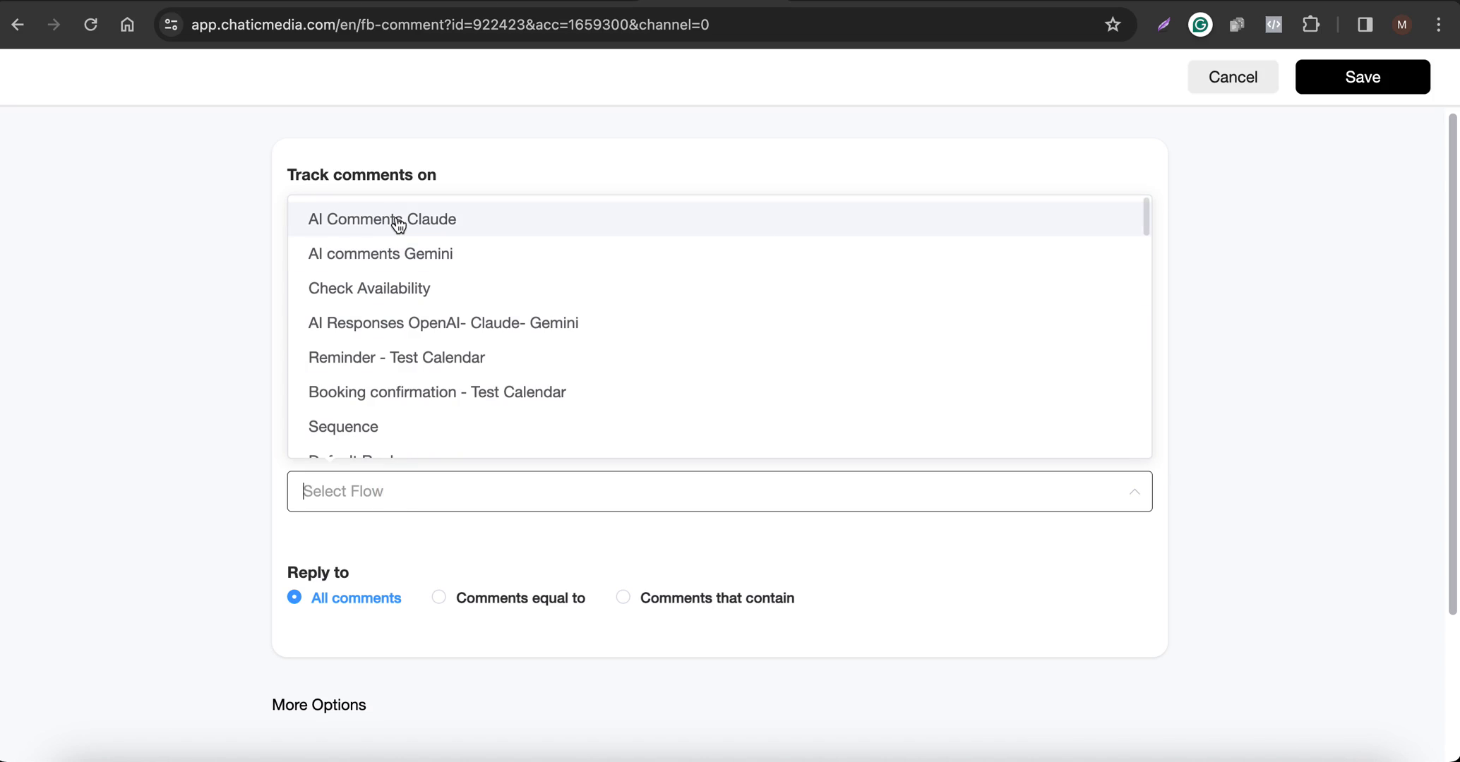
{"action": "left_click", "coordinate": [397, 224]}
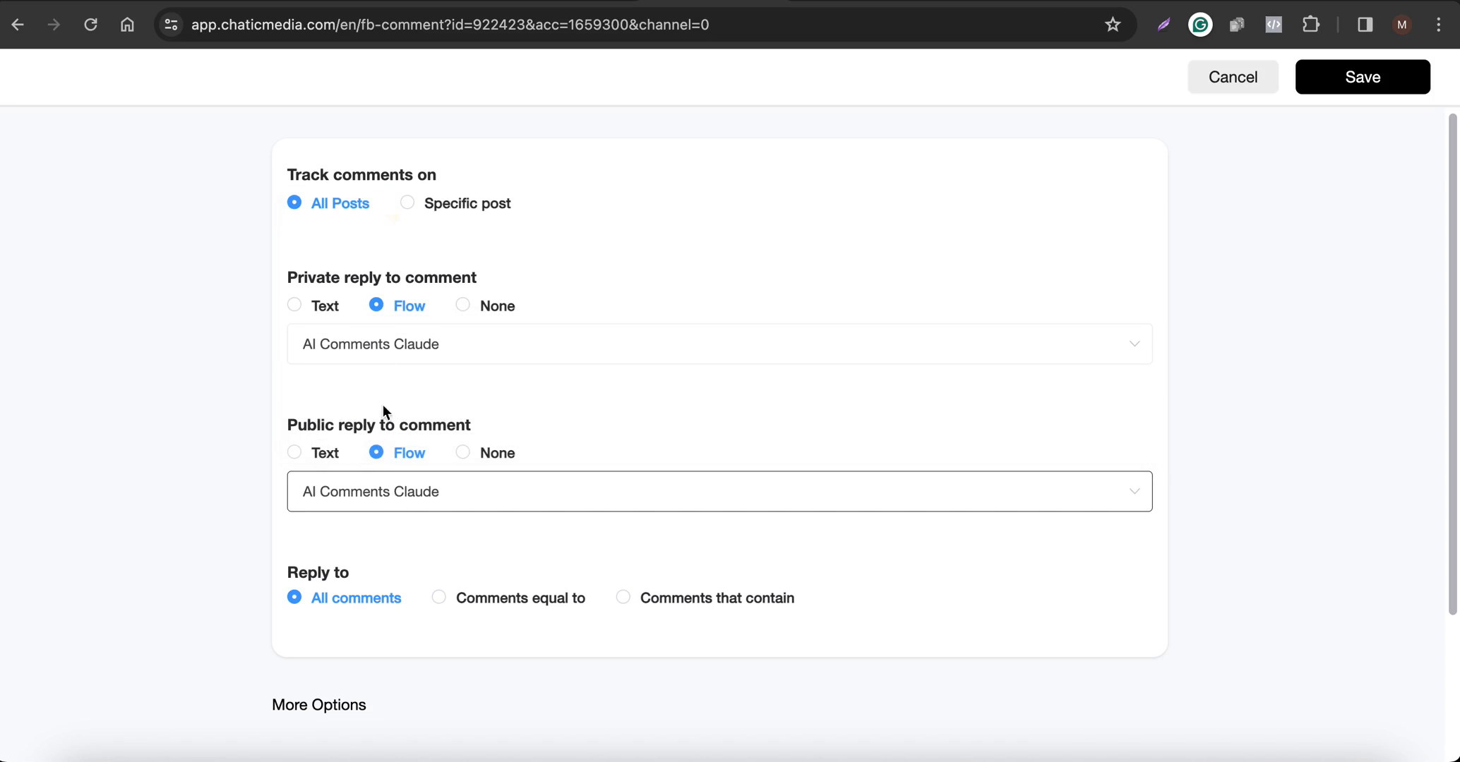
{"action": "left_click", "coordinate": [465, 307]}
{"action": "left_click", "coordinate": [381, 307]}
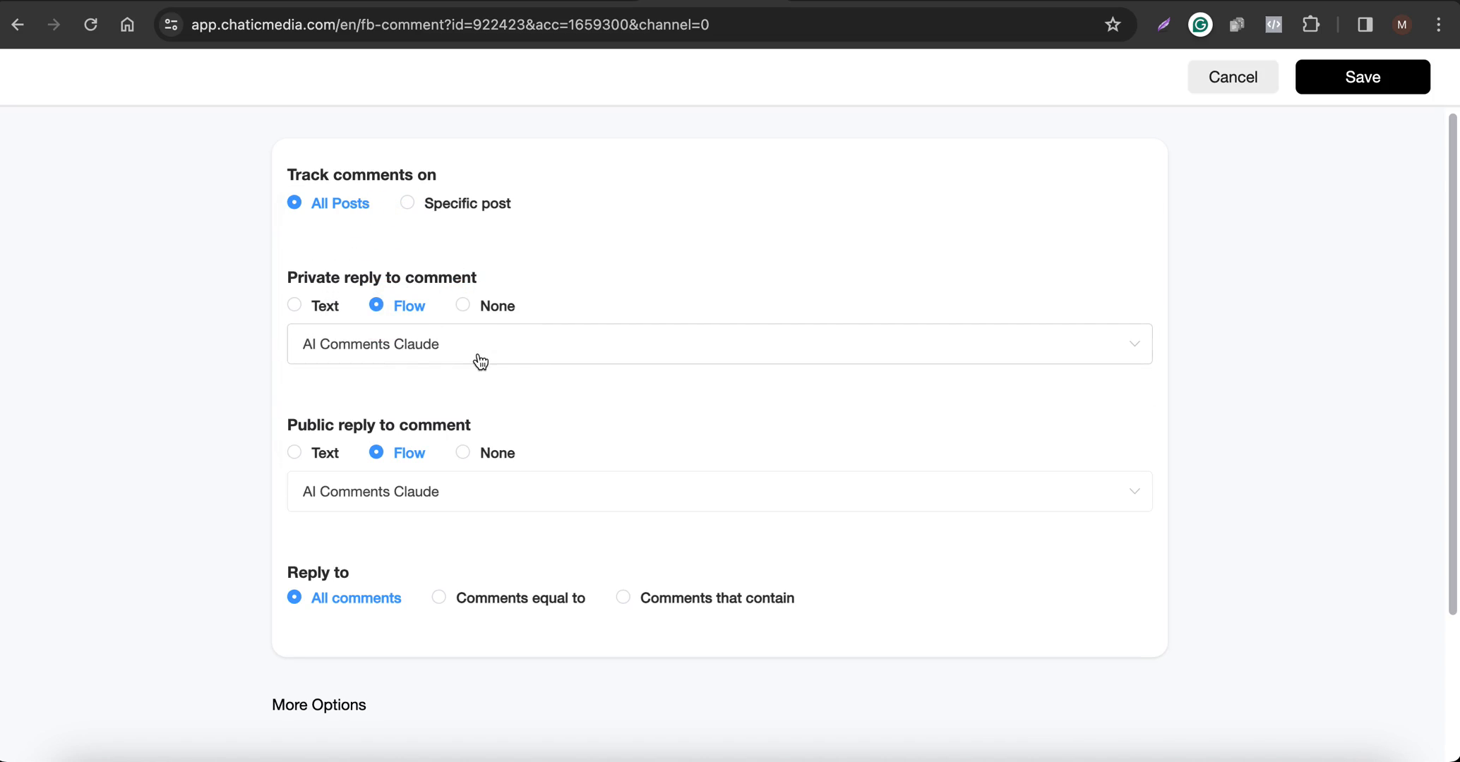
Examine the automation's additional options, including keyword exclusions, reply rules and the Reply After delay choices.
{"action": "scroll", "coordinate": [380, 560], "scroll_direction": "down", "scroll_amount": 3}
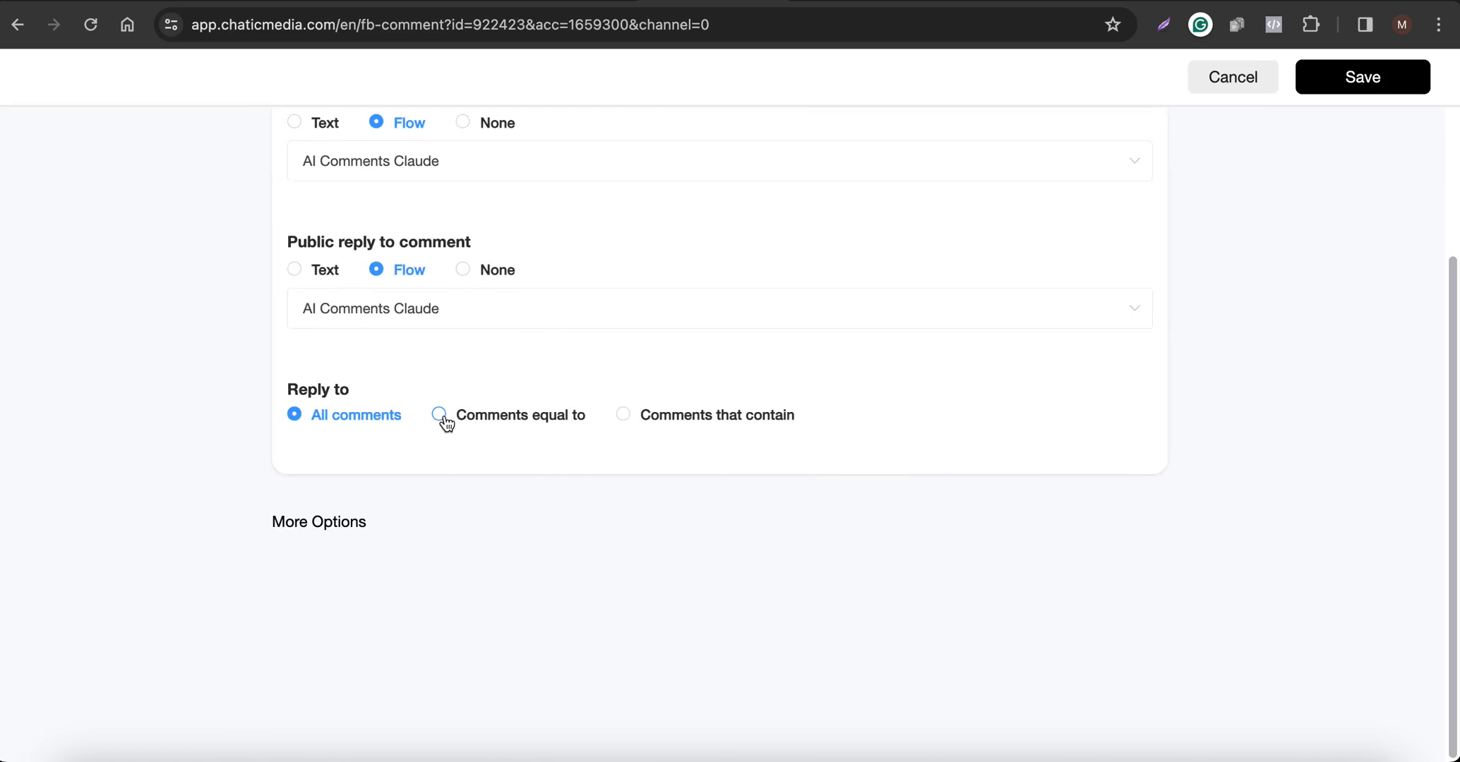
{"action": "left_click", "coordinate": [333, 523]}
{"action": "scroll", "coordinate": [459, 522], "scroll_direction": "down", "scroll_amount": 6}
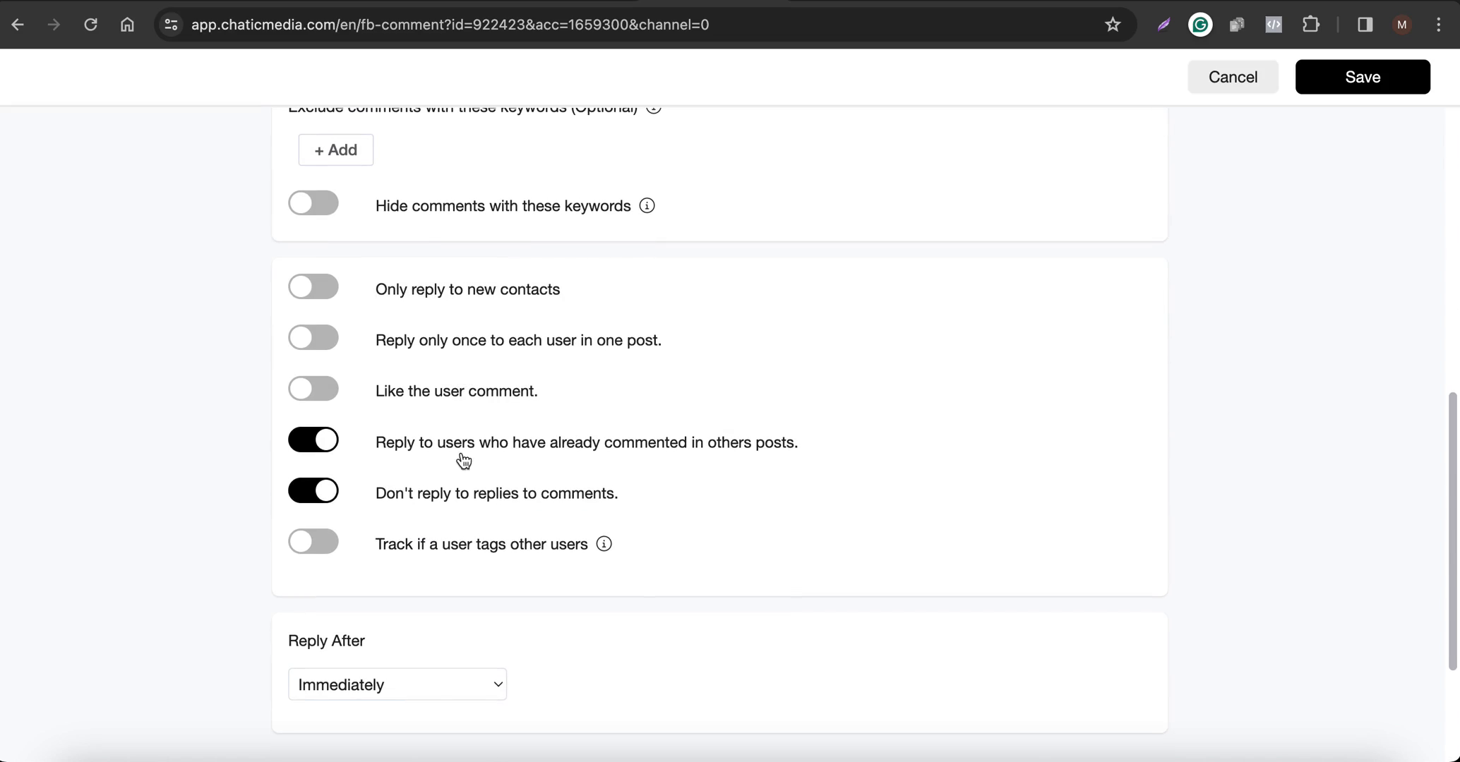
{"action": "scroll", "coordinate": [465, 457], "scroll_direction": "down", "scroll_amount": 2}
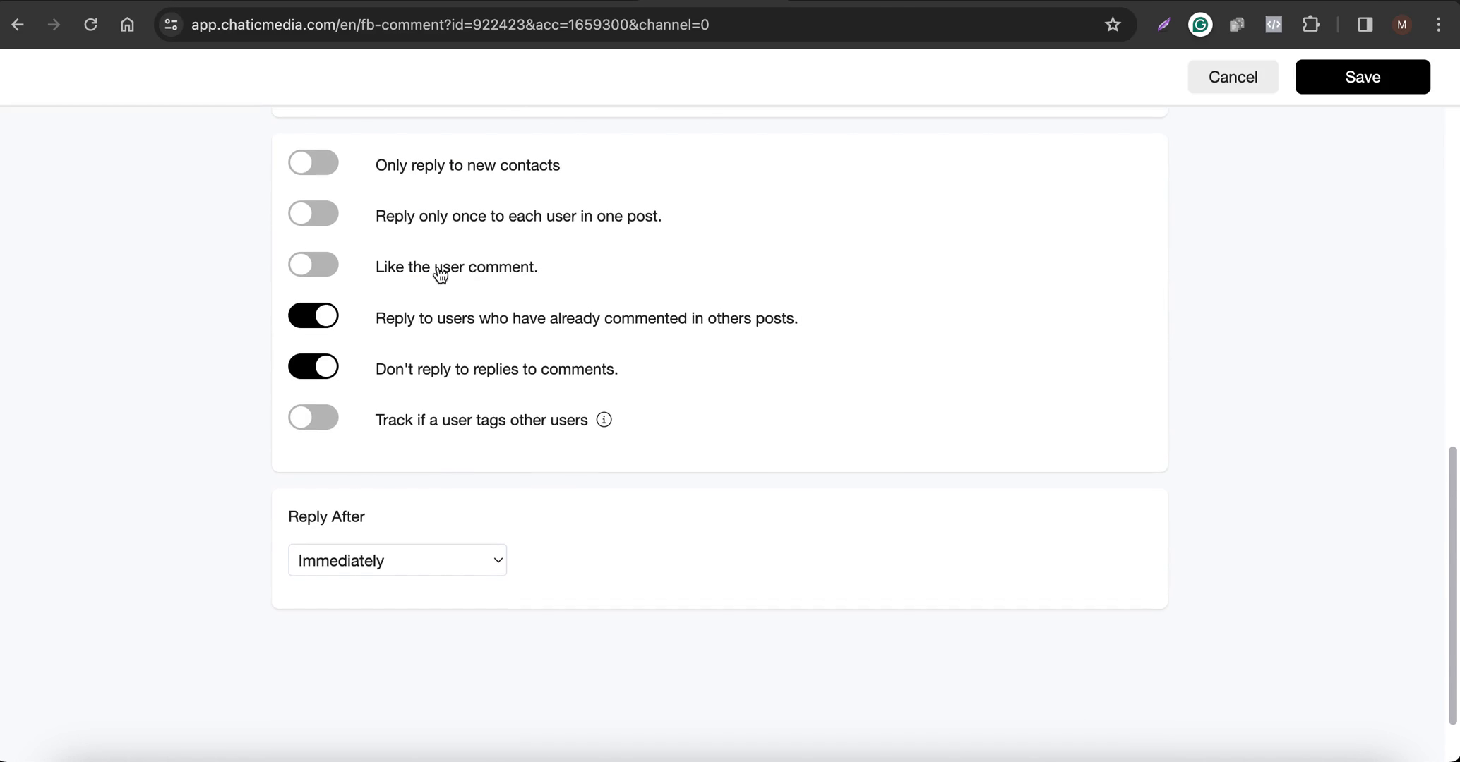
{"action": "left_click", "coordinate": [380, 564]}
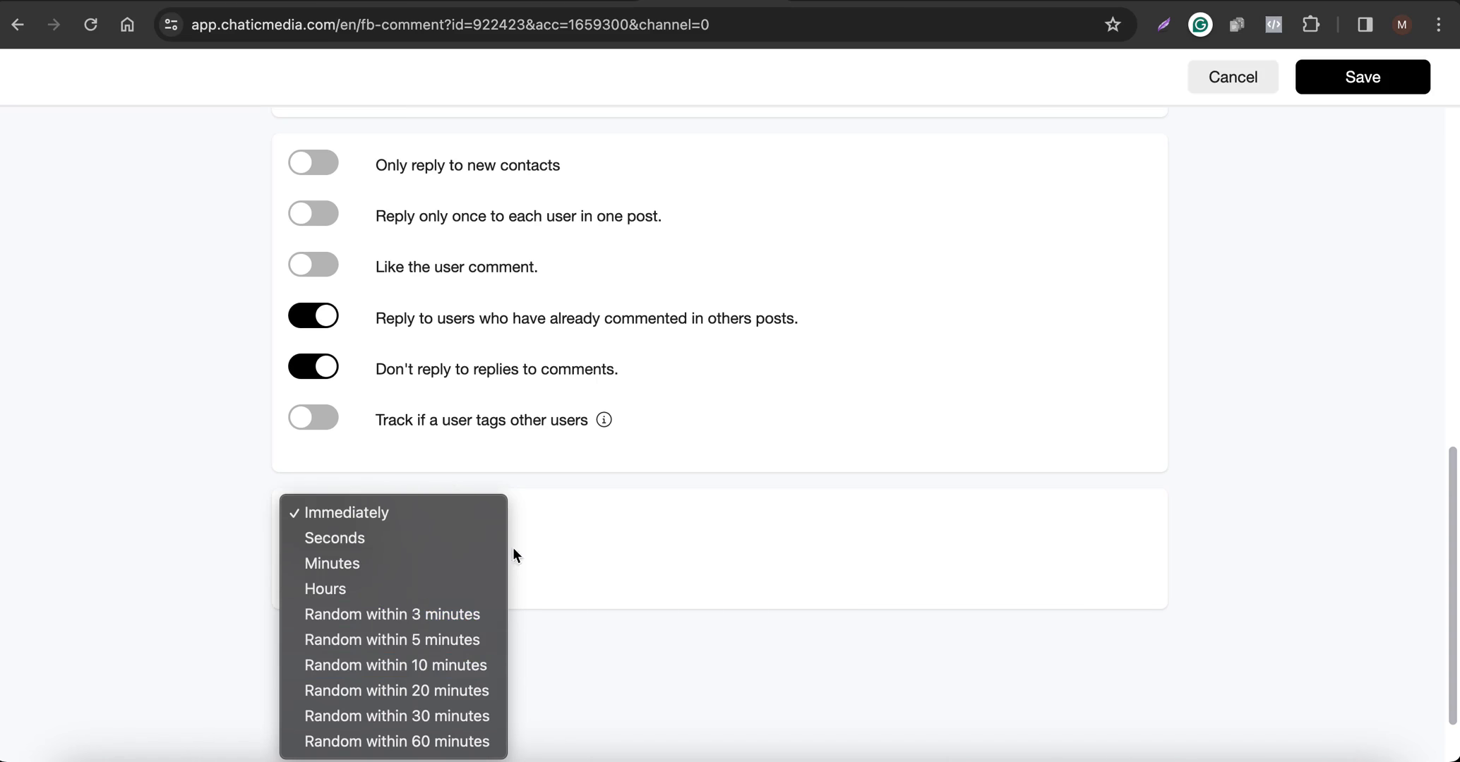
{"action": "left_click", "coordinate": [767, 582]}
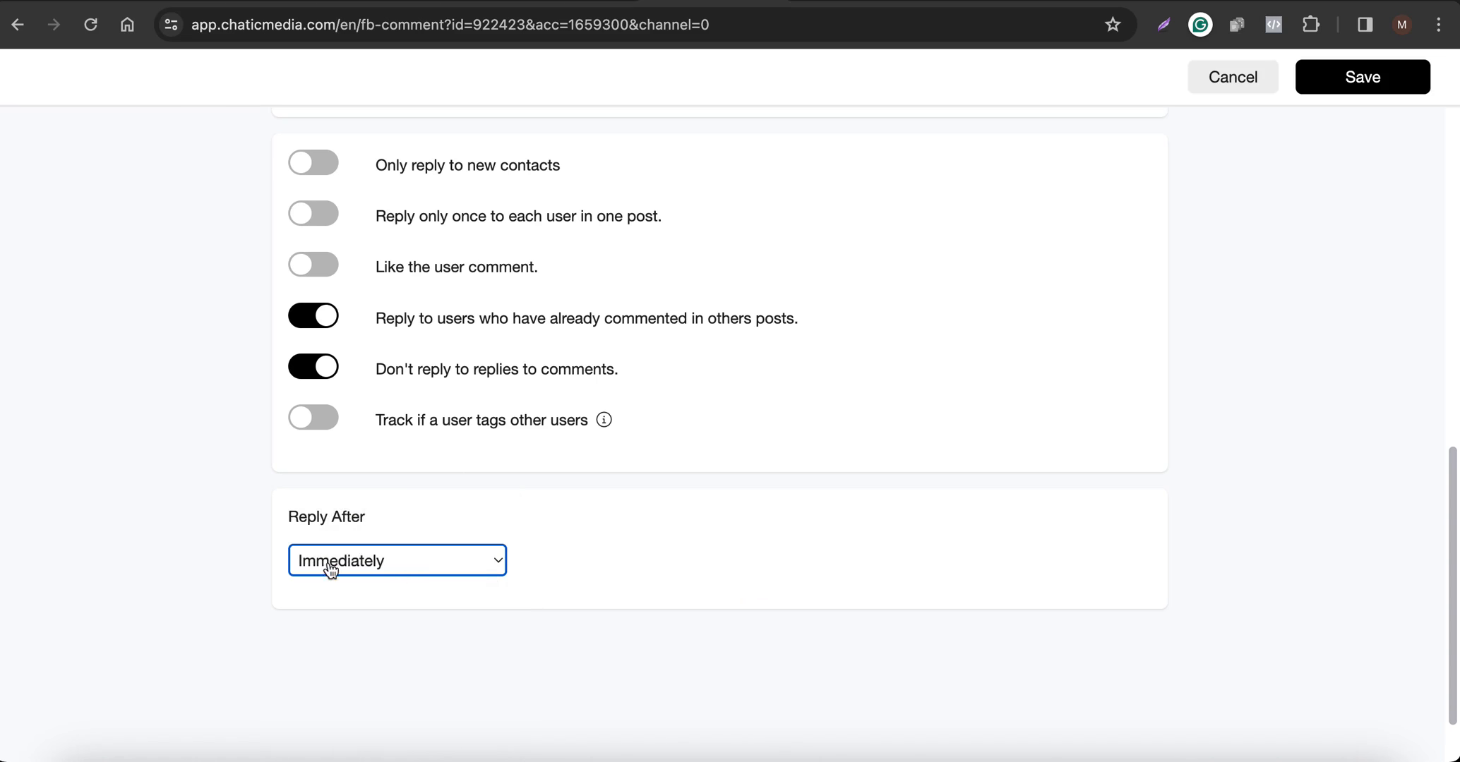
{"action": "scroll", "coordinate": [483, 568], "scroll_direction": "up", "scroll_amount": 3}
{"action": "scroll", "coordinate": [423, 596], "scroll_direction": "down", "scroll_amount": 1}
{"action": "scroll", "coordinate": [416, 600], "scroll_direction": "up", "scroll_amount": 10}
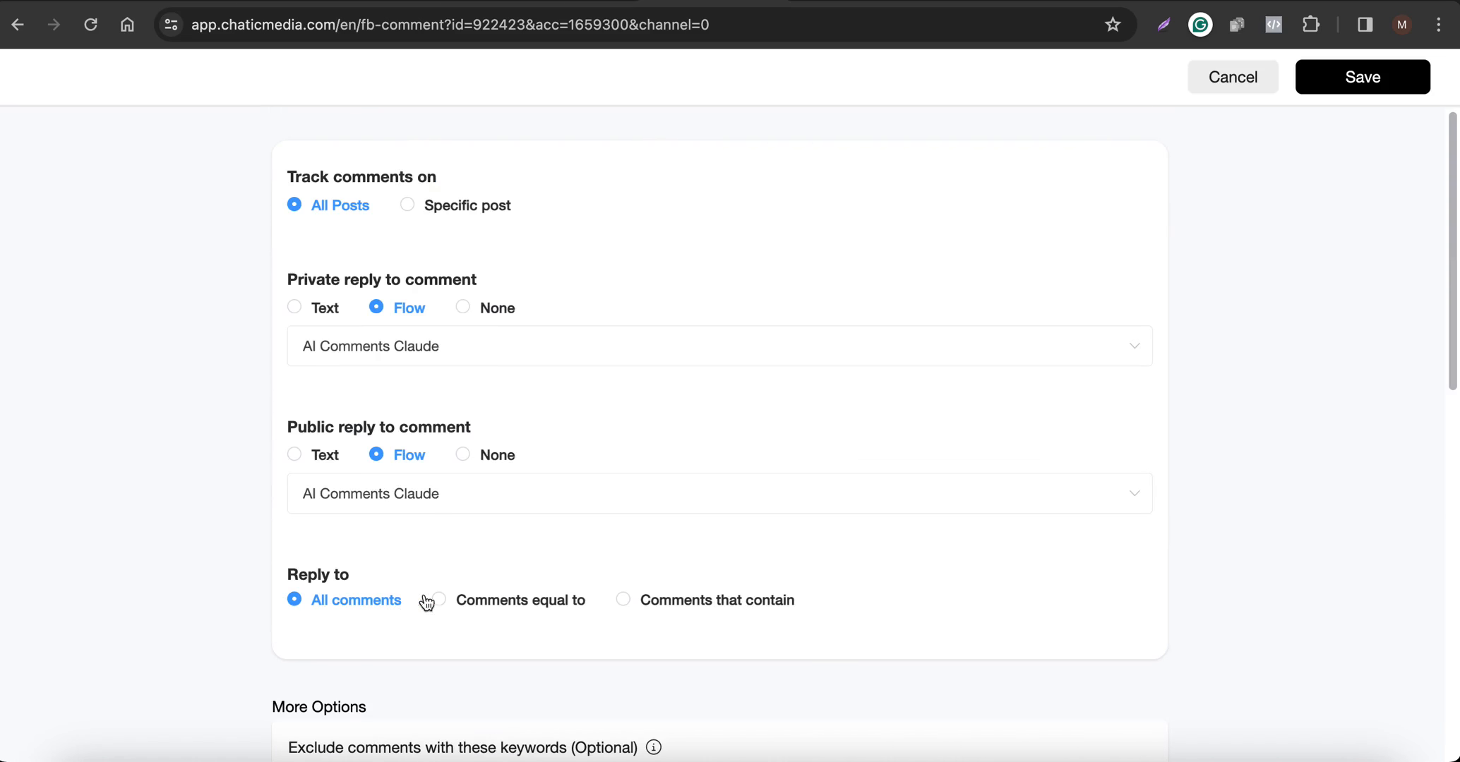
Save the comment automation and enable "AI Comments Claude" in the Facebook Comment Automations list.
{"action": "left_click", "coordinate": [1363, 78]}
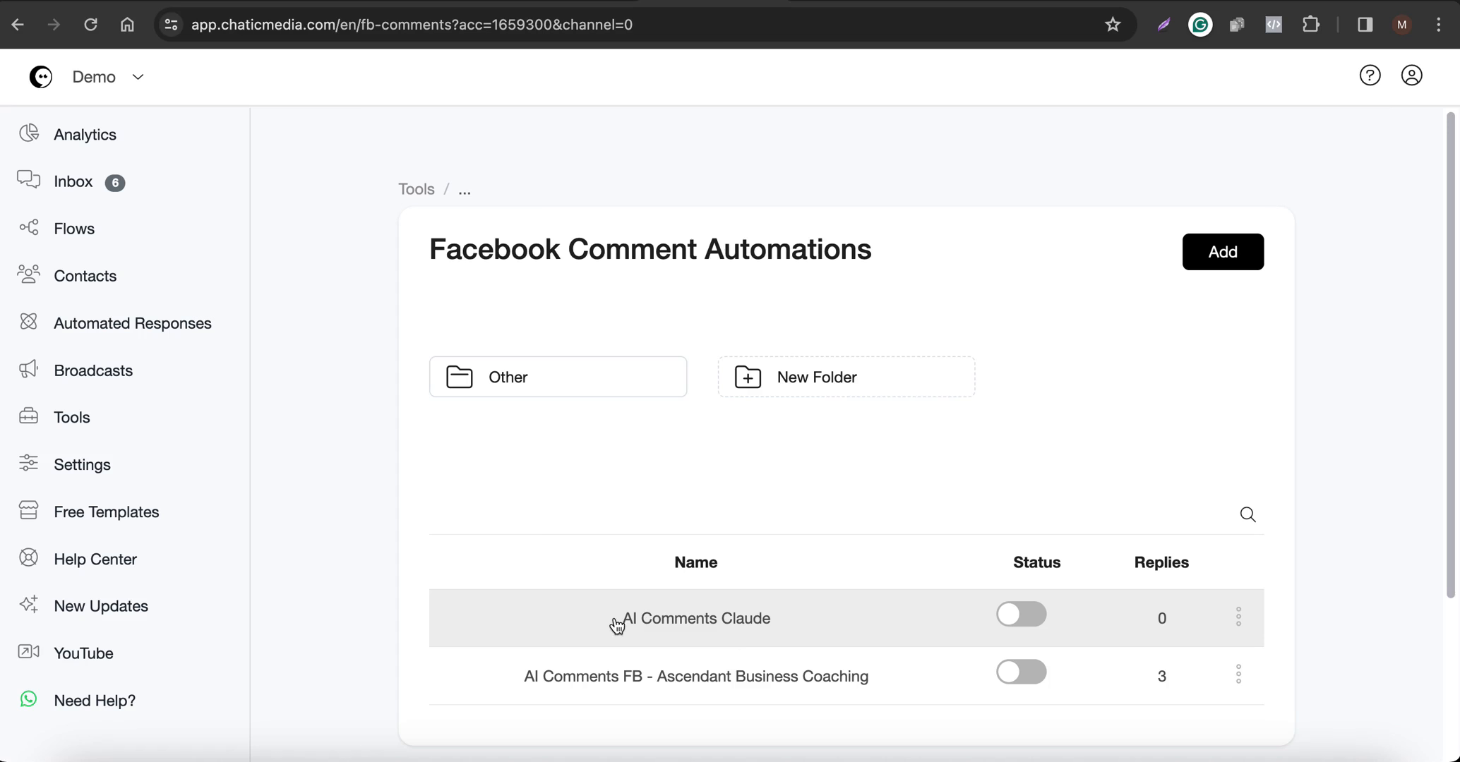
{"action": "left_click", "coordinate": [1020, 614]}
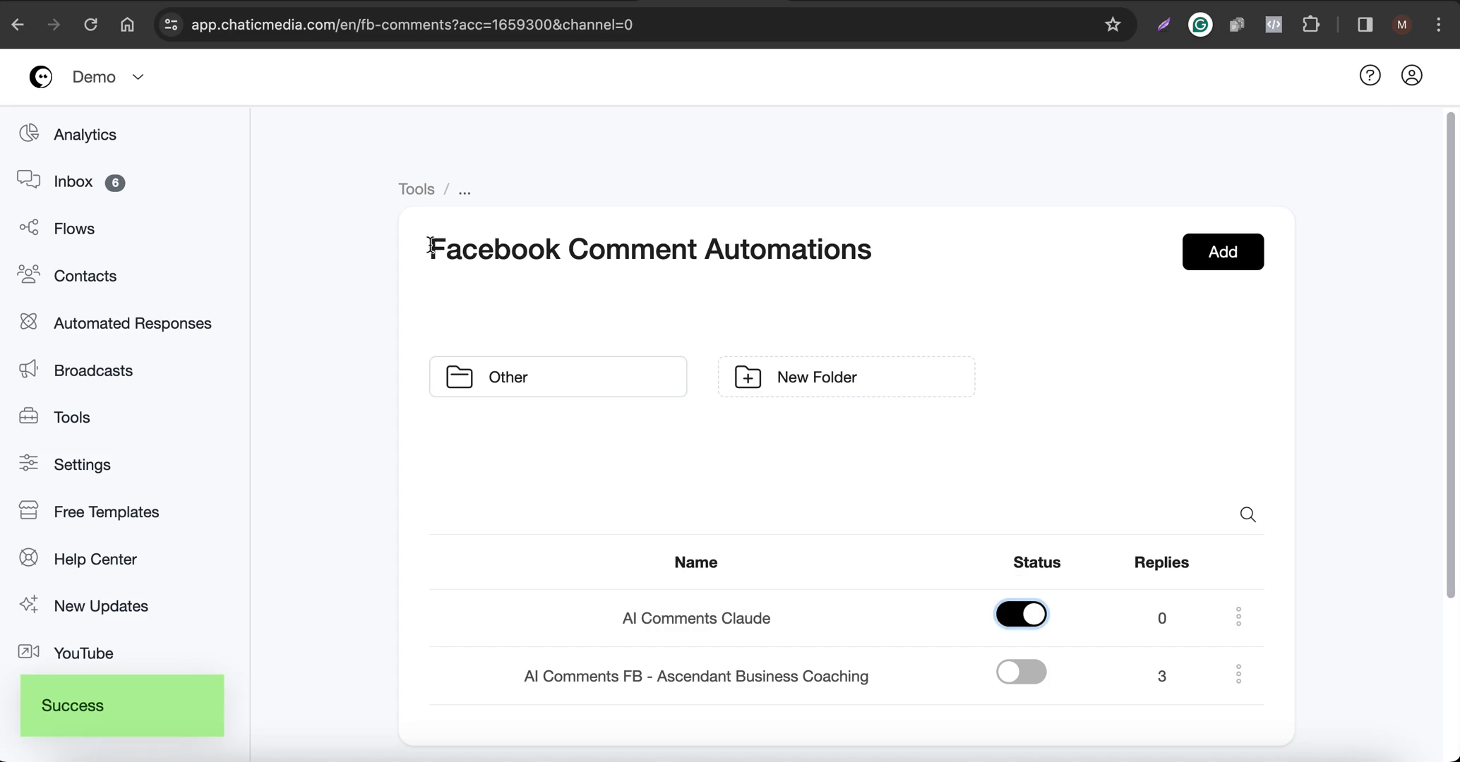
{"action": "left_click_drag", "start_coordinate": [431, 246], "coordinate": [983, 249]}
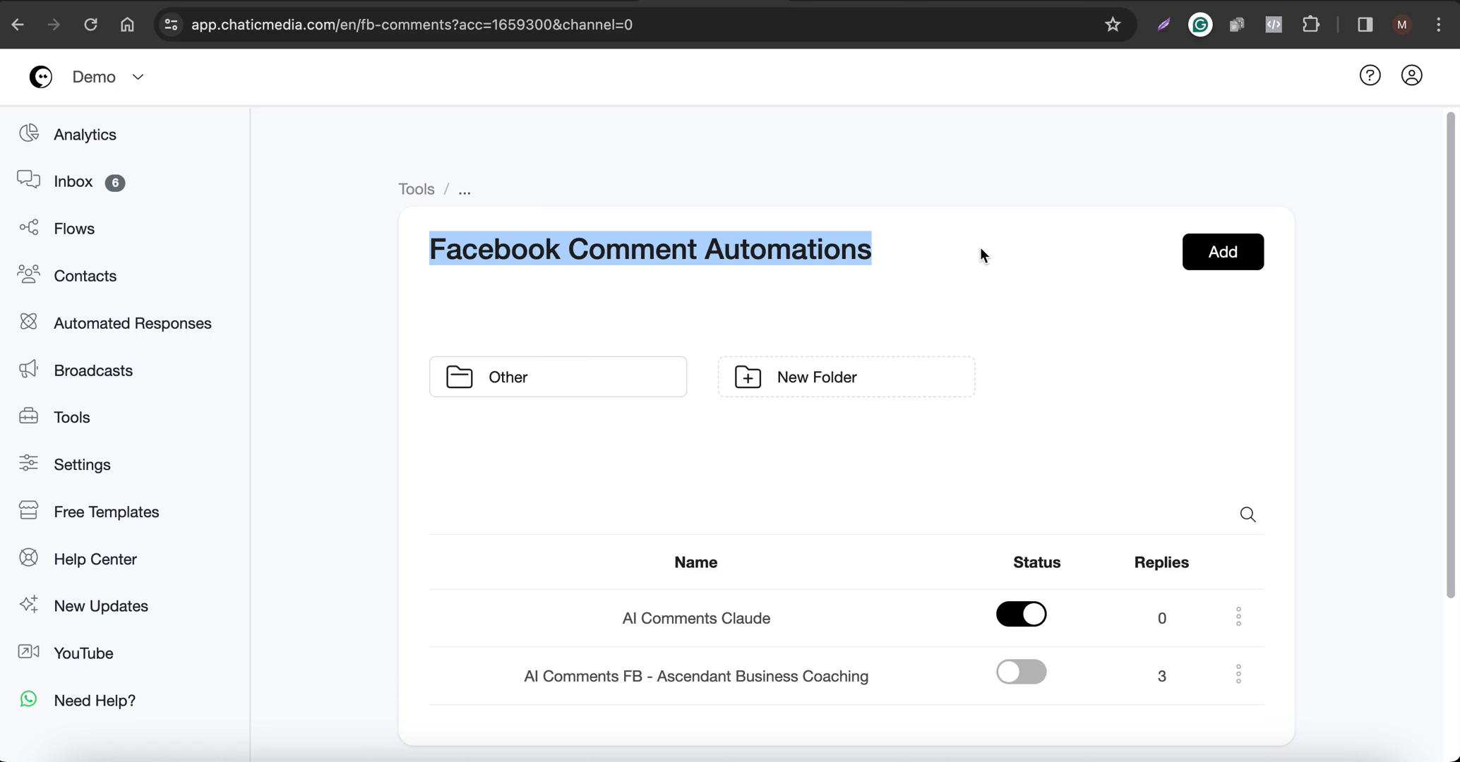
Go to the Instagram Comment Automations list and disable the "IG Comments Gemini" automation.
{"action": "left_click", "coordinate": [589, 6]}
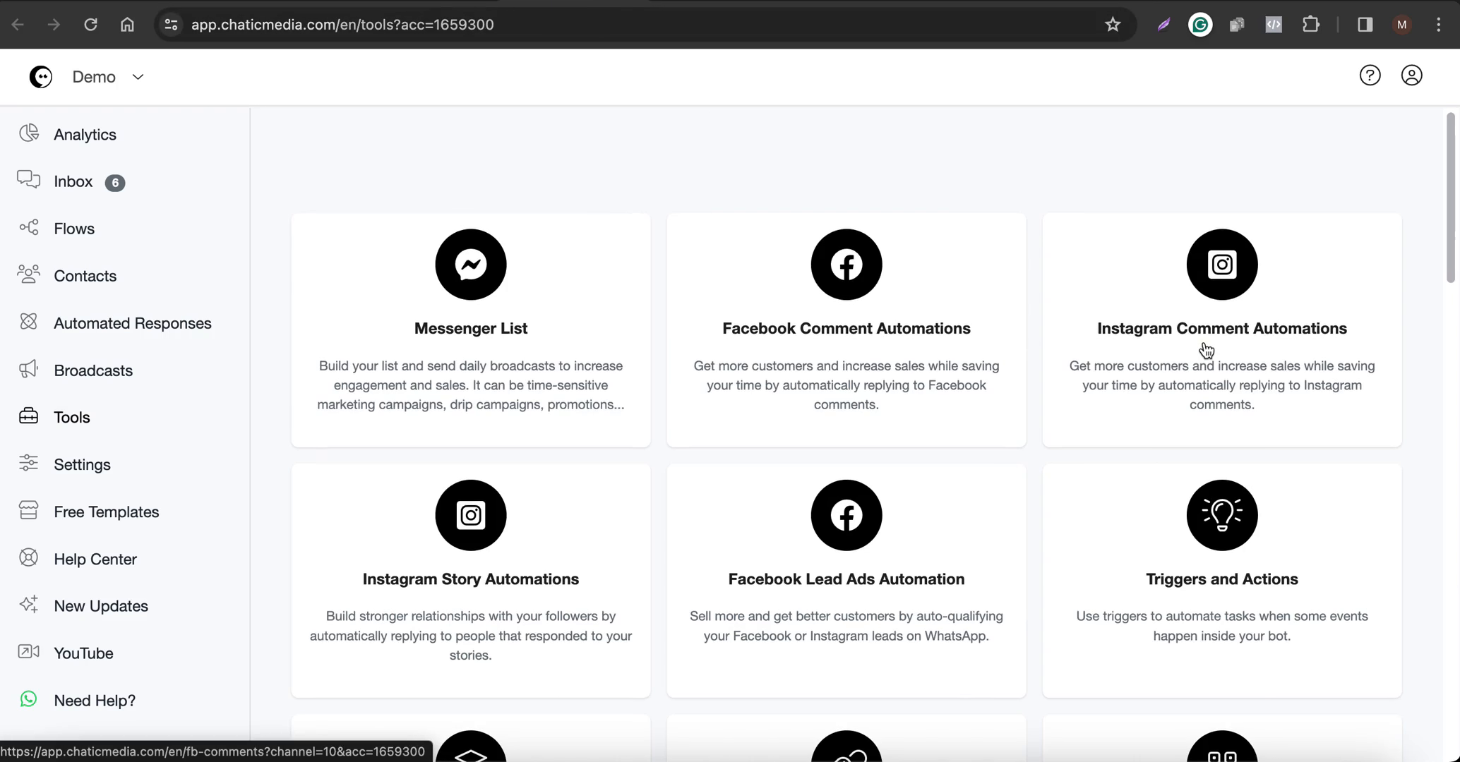
{"action": "left_click", "coordinate": [770, 6]}
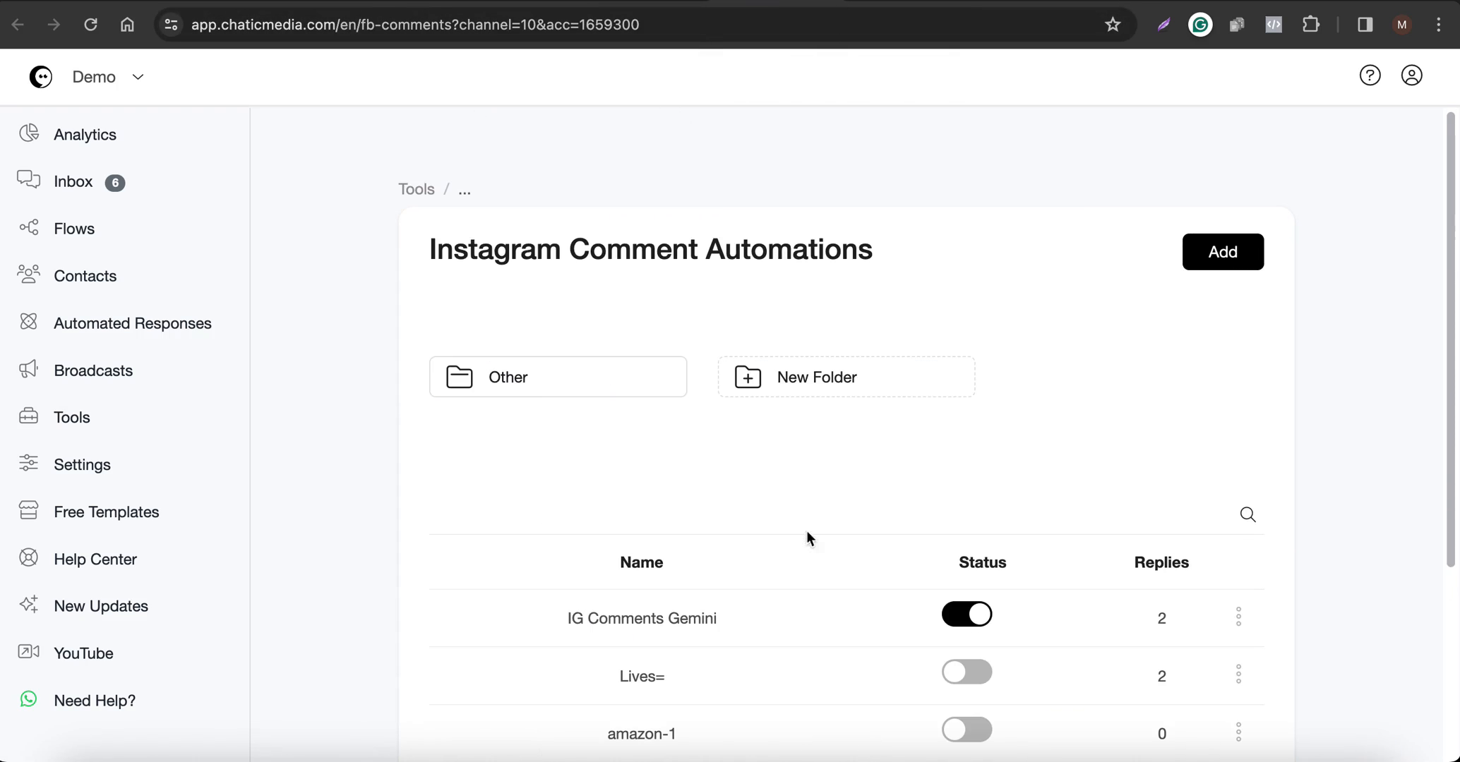
{"action": "left_click", "coordinate": [972, 622]}
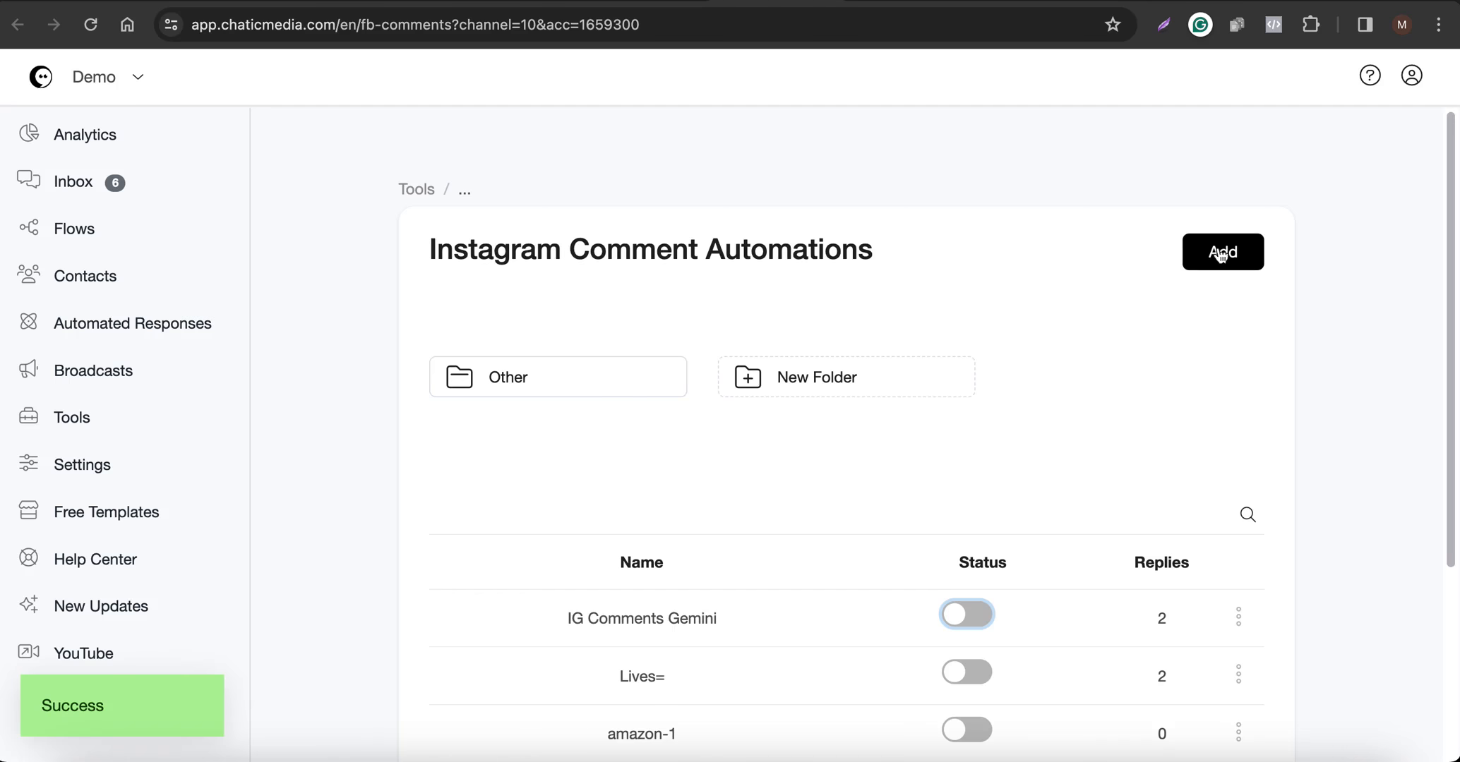
Add a new Instagram comment automation named "Claude AI Comments".
{"action": "left_click", "coordinate": [1220, 253]}
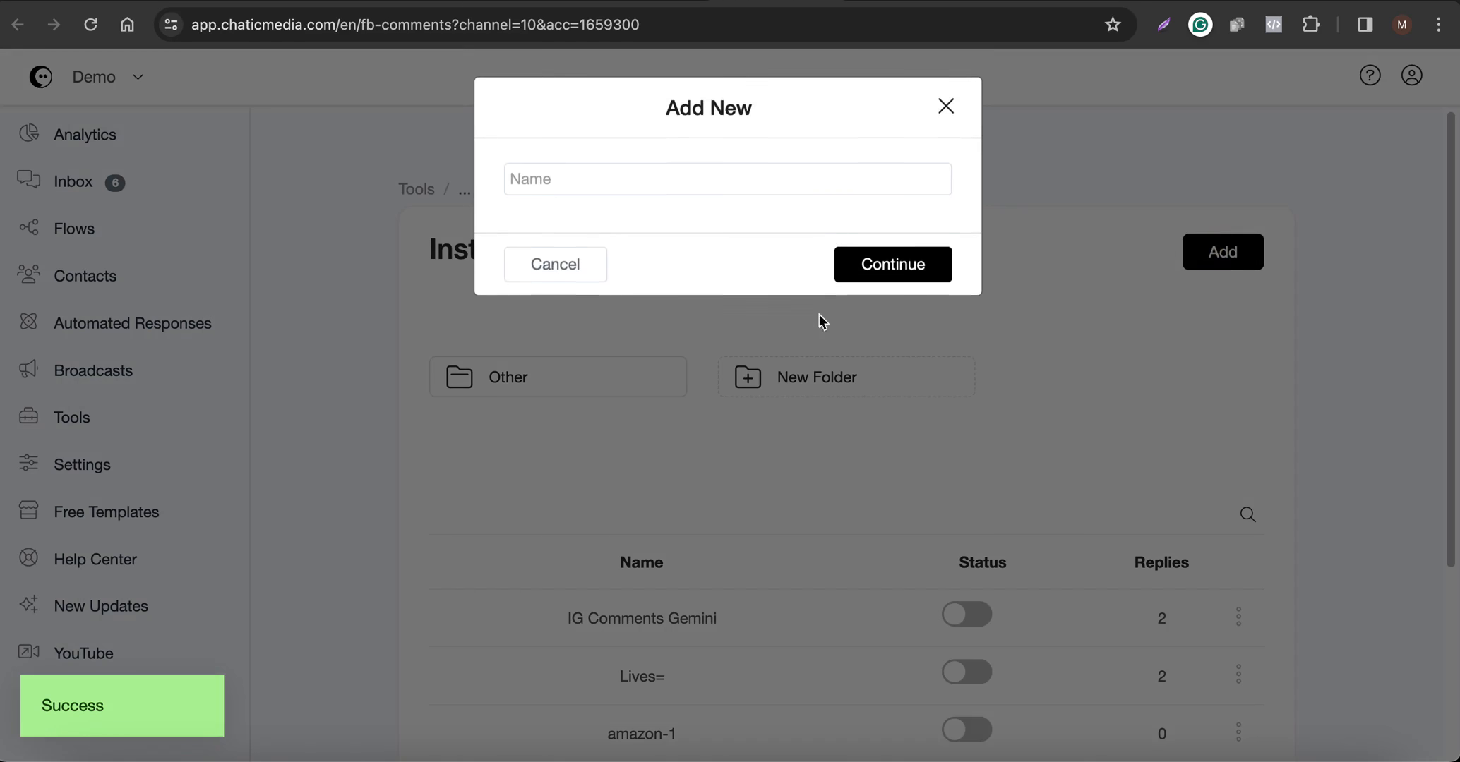
{"action": "left_click", "coordinate": [580, 187]}
{"action": "type", "text": "C"}
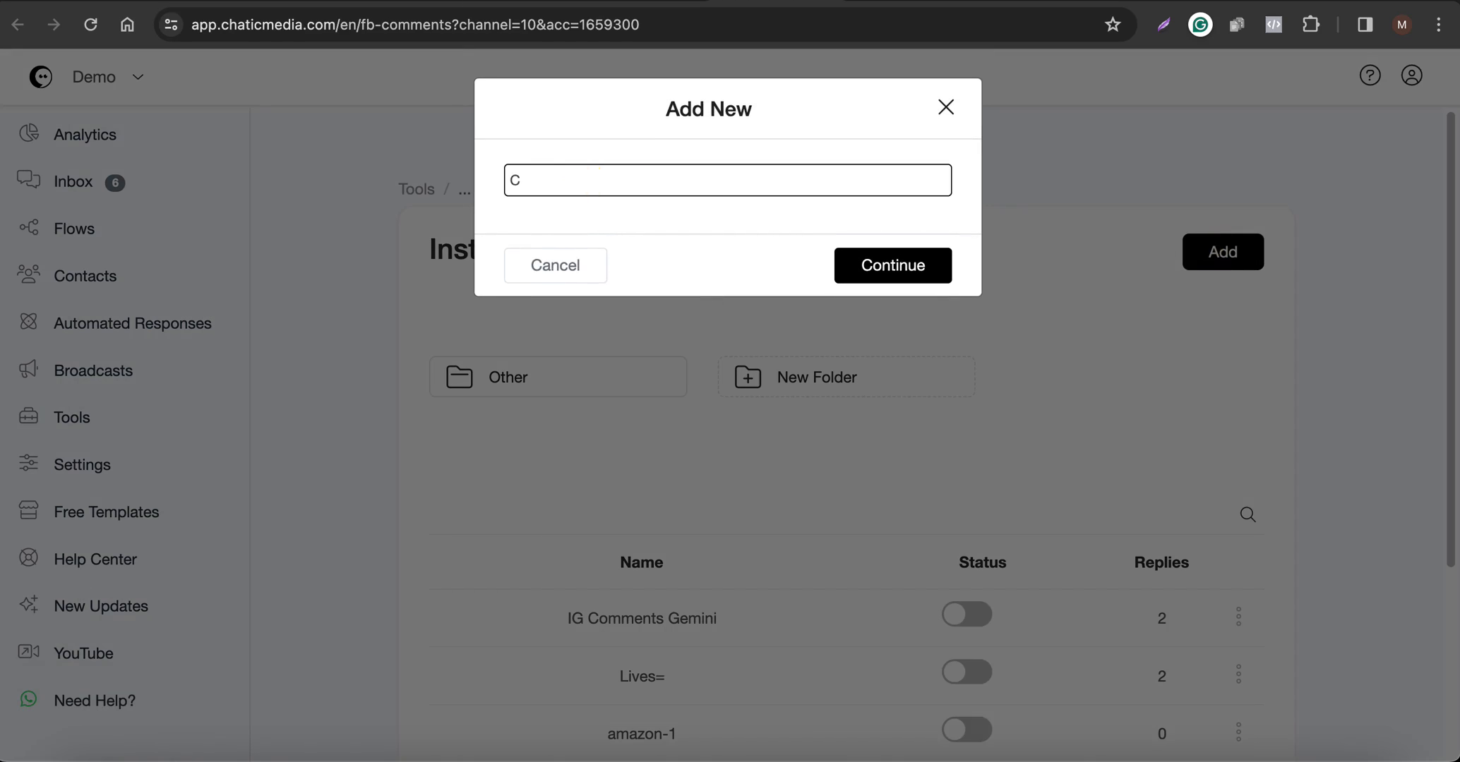
{"action": "type", "text": "laude AI Comments"}
{"action": "left_click", "coordinate": [936, 280]}
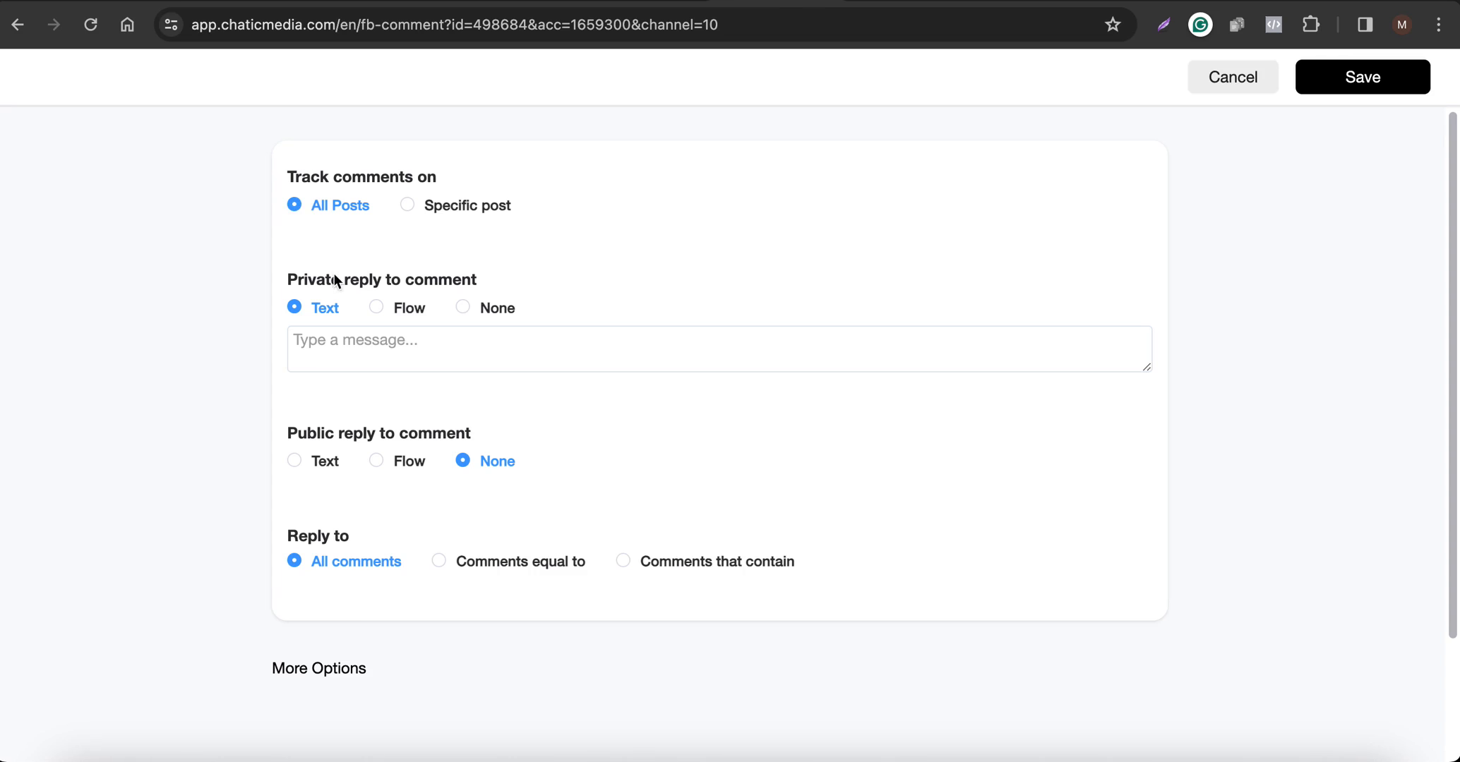
Set both the private reply and the public reply to Flow, using the "AI Comments Claude" flow for each.
{"action": "left_click", "coordinate": [377, 307]}
{"action": "left_click", "coordinate": [406, 346]}
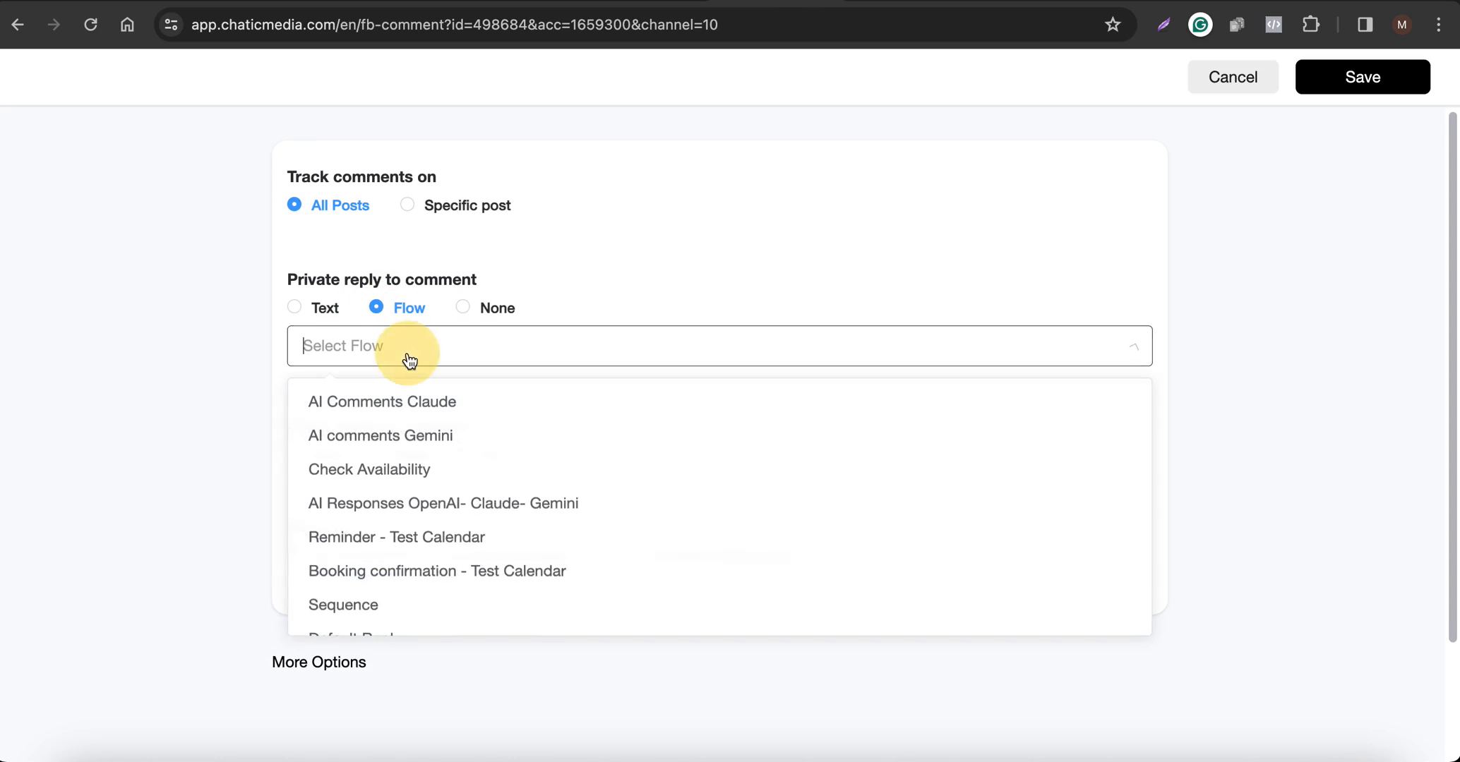
{"action": "left_click", "coordinate": [363, 415]}
{"action": "left_click", "coordinate": [406, 455]}
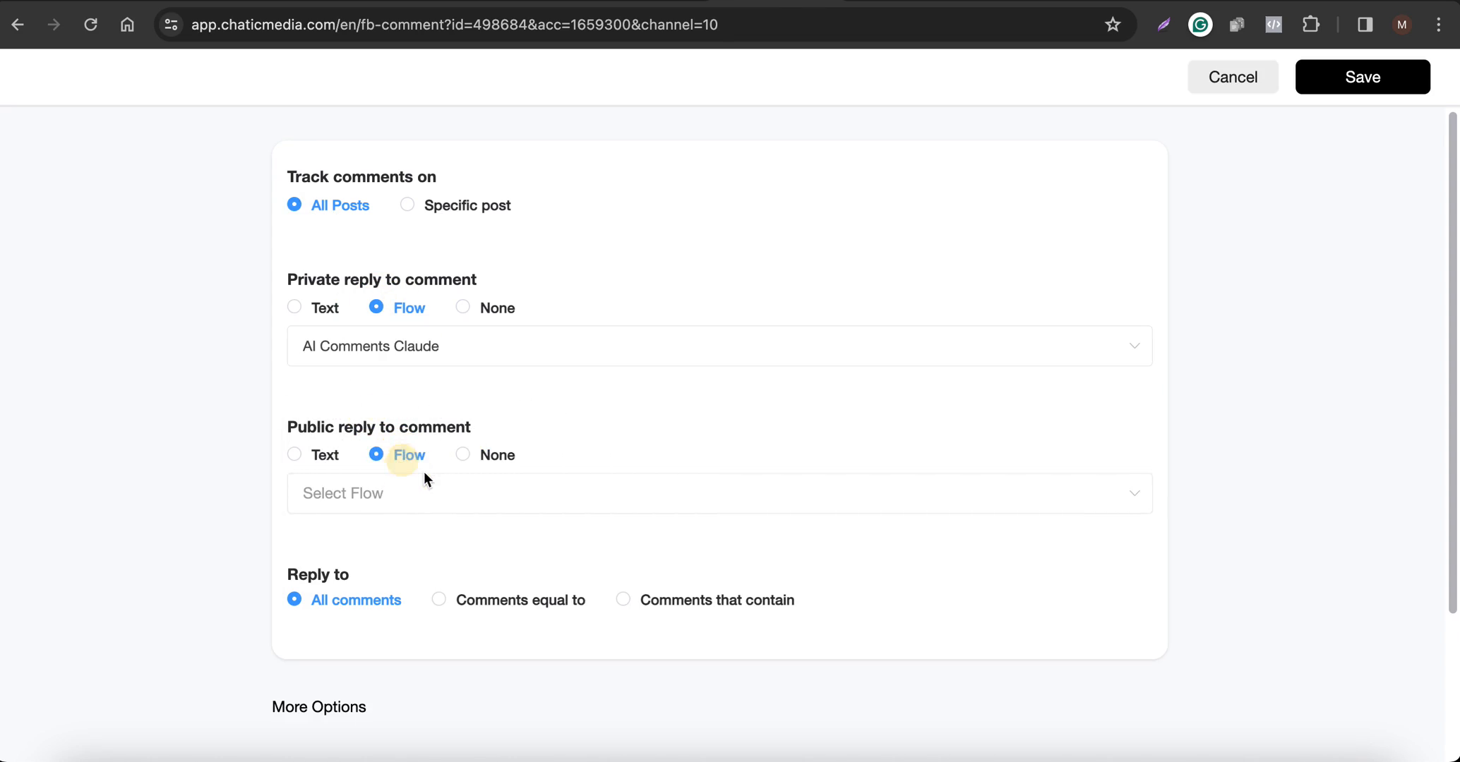
{"action": "left_click", "coordinate": [426, 493]}
{"action": "left_click", "coordinate": [364, 233]}
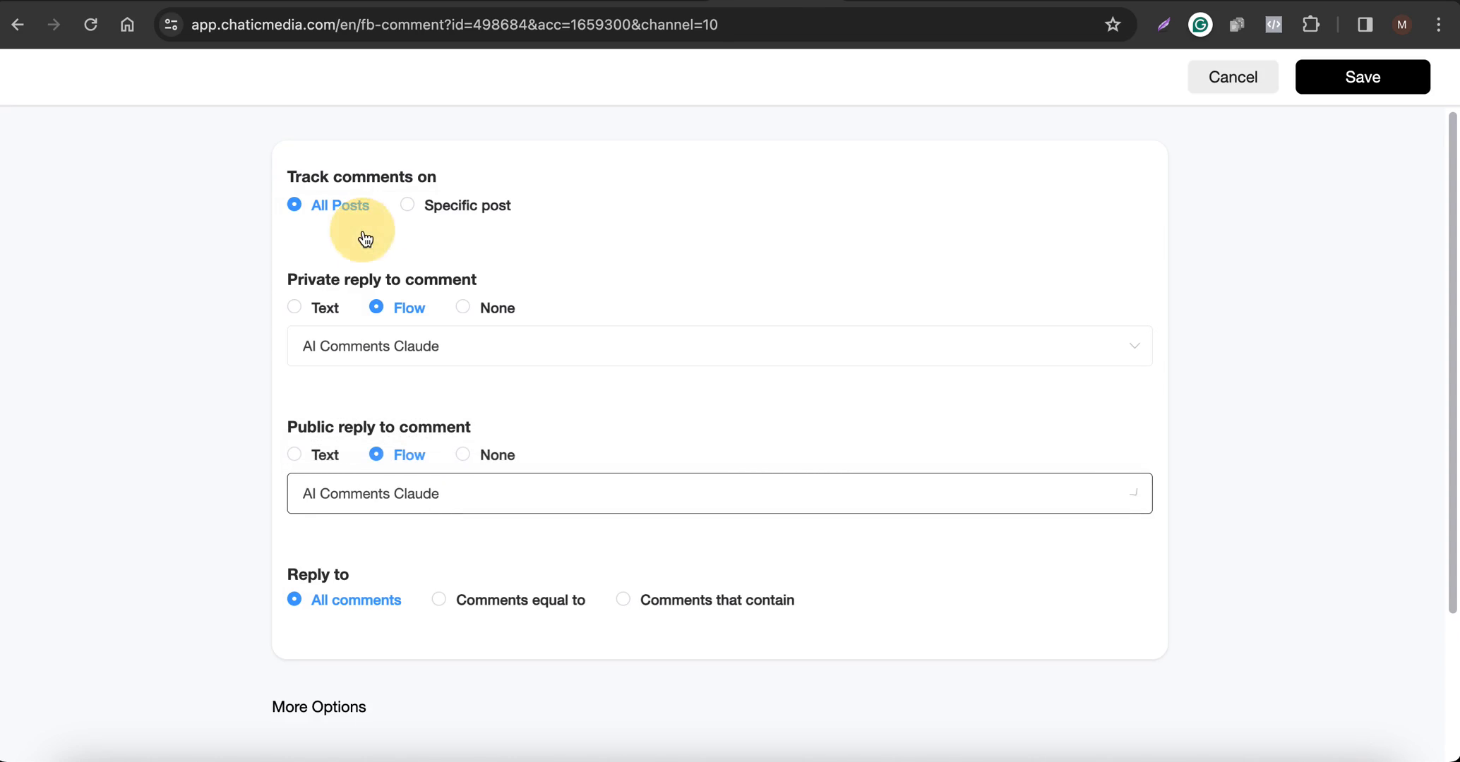
Review the additional options, save the Instagram automation and enable "Claude AI Comments" in the list.
{"action": "scroll", "coordinate": [443, 495], "scroll_direction": "down", "scroll_amount": 5}
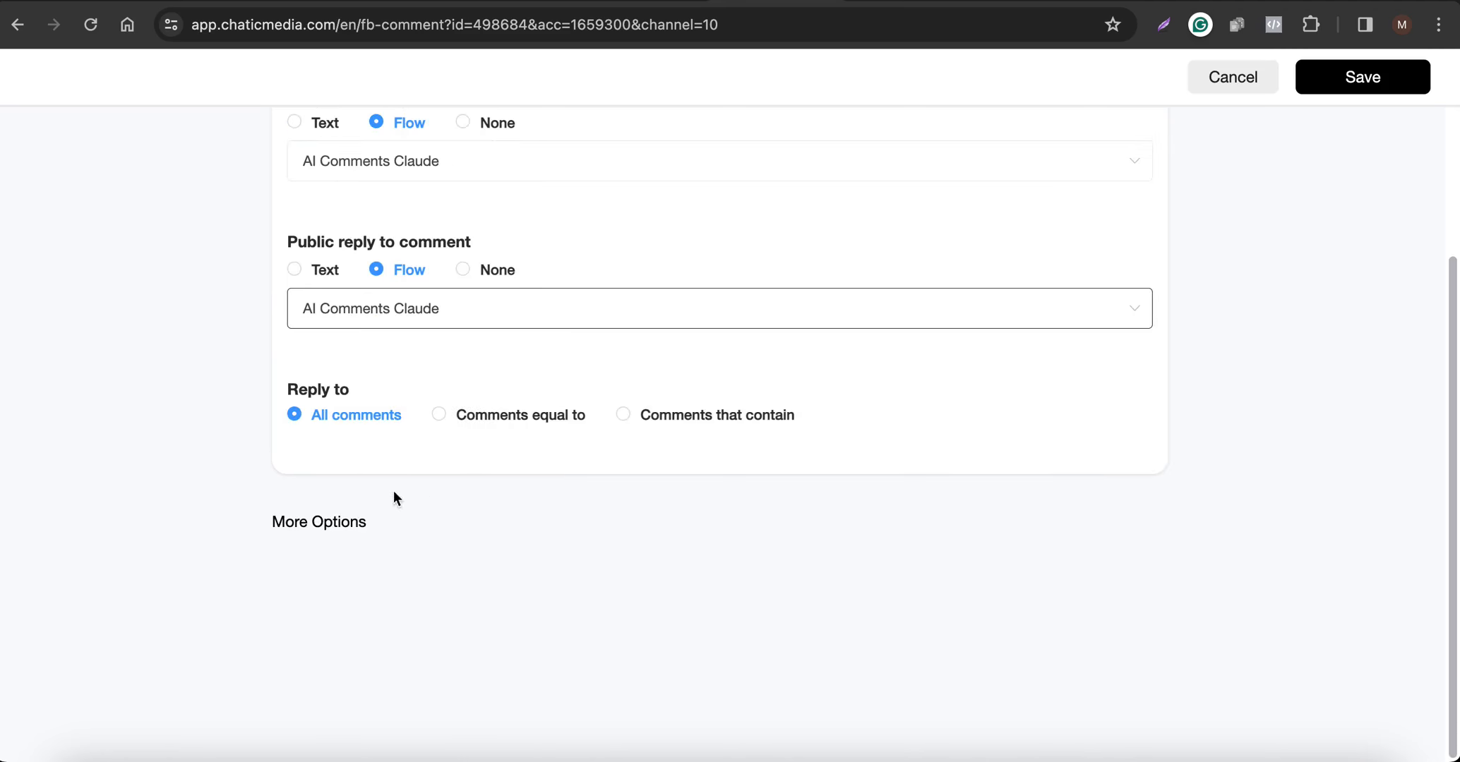
{"action": "left_click", "coordinate": [303, 514]}
{"action": "scroll", "coordinate": [319, 522], "scroll_direction": "down", "scroll_amount": 10}
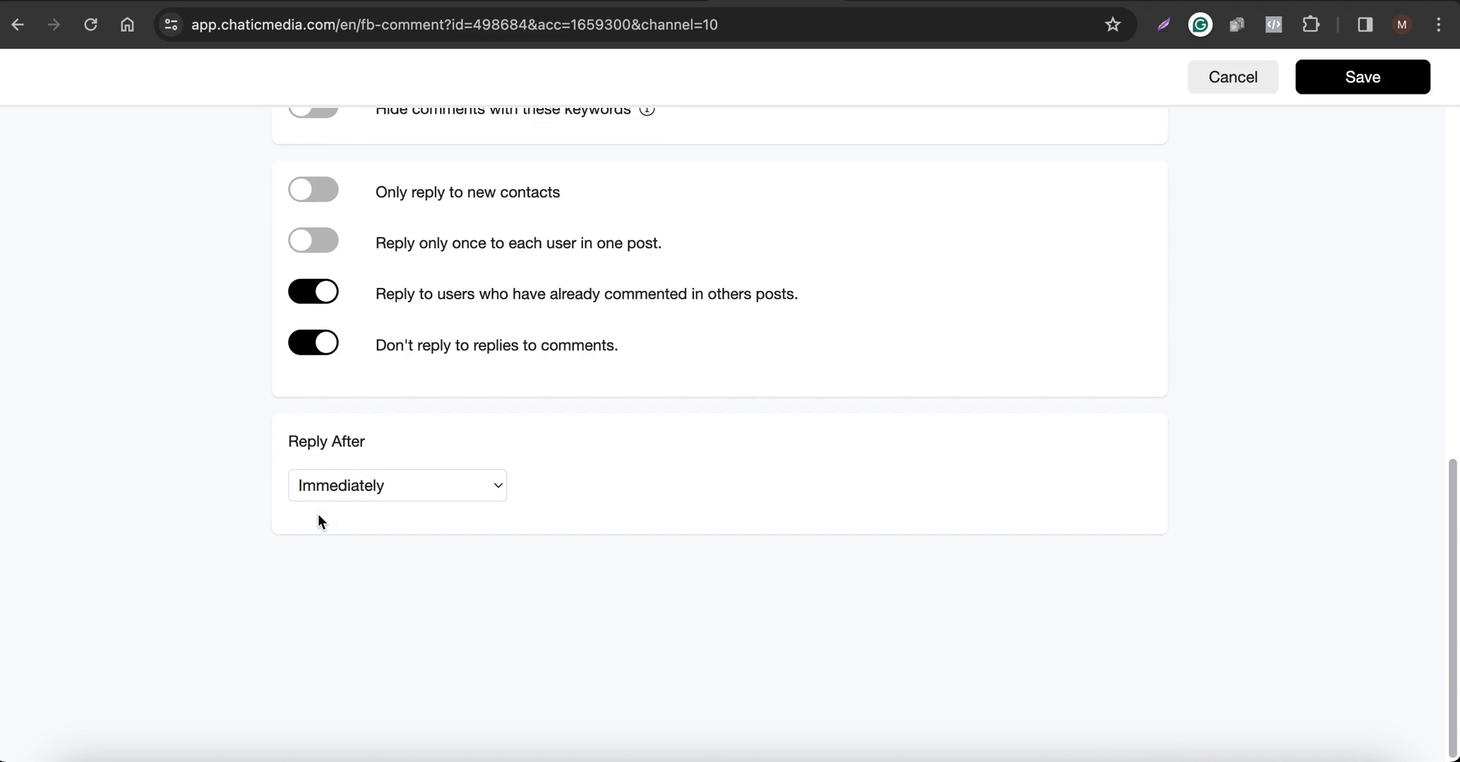
{"action": "left_click", "coordinate": [1346, 82]}
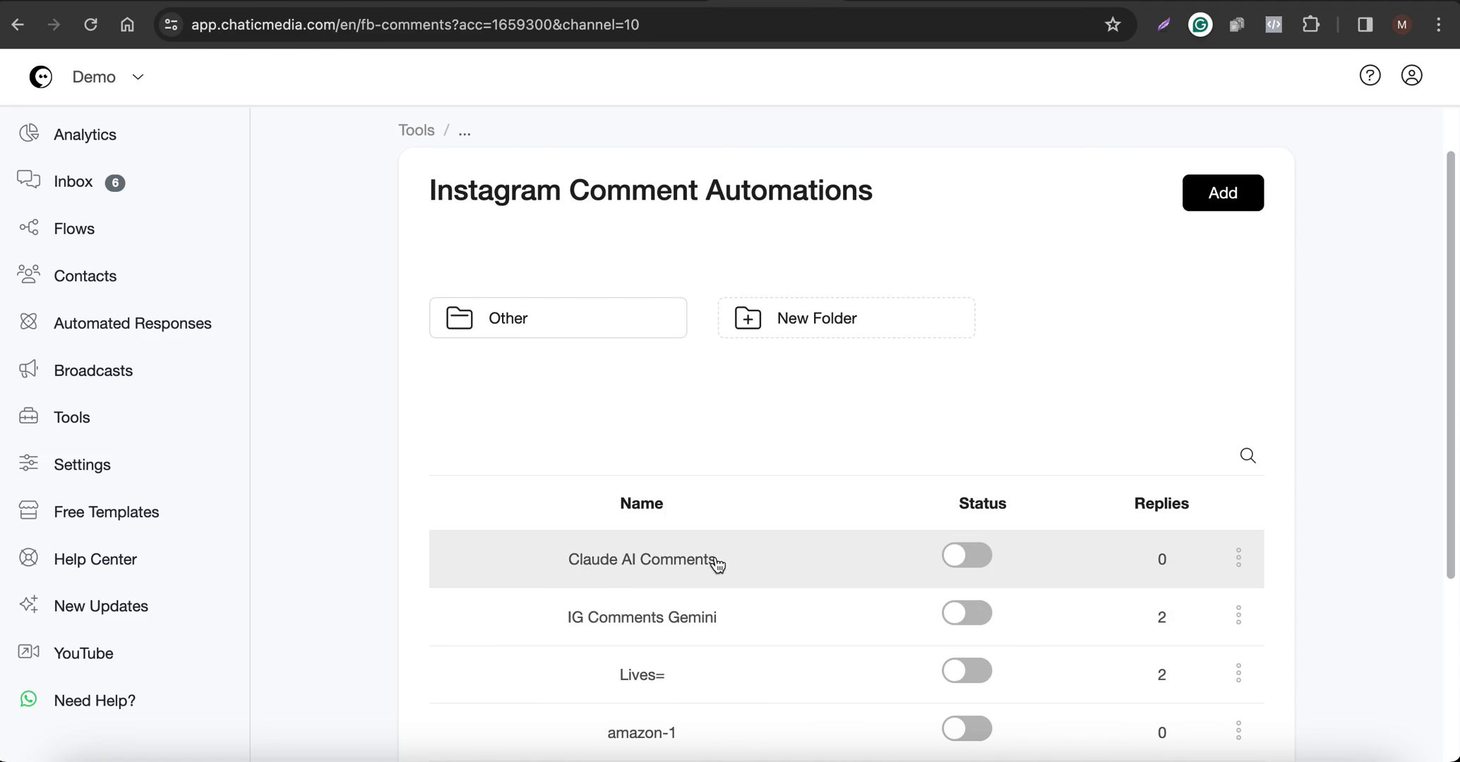
{"action": "left_click", "coordinate": [988, 557]}
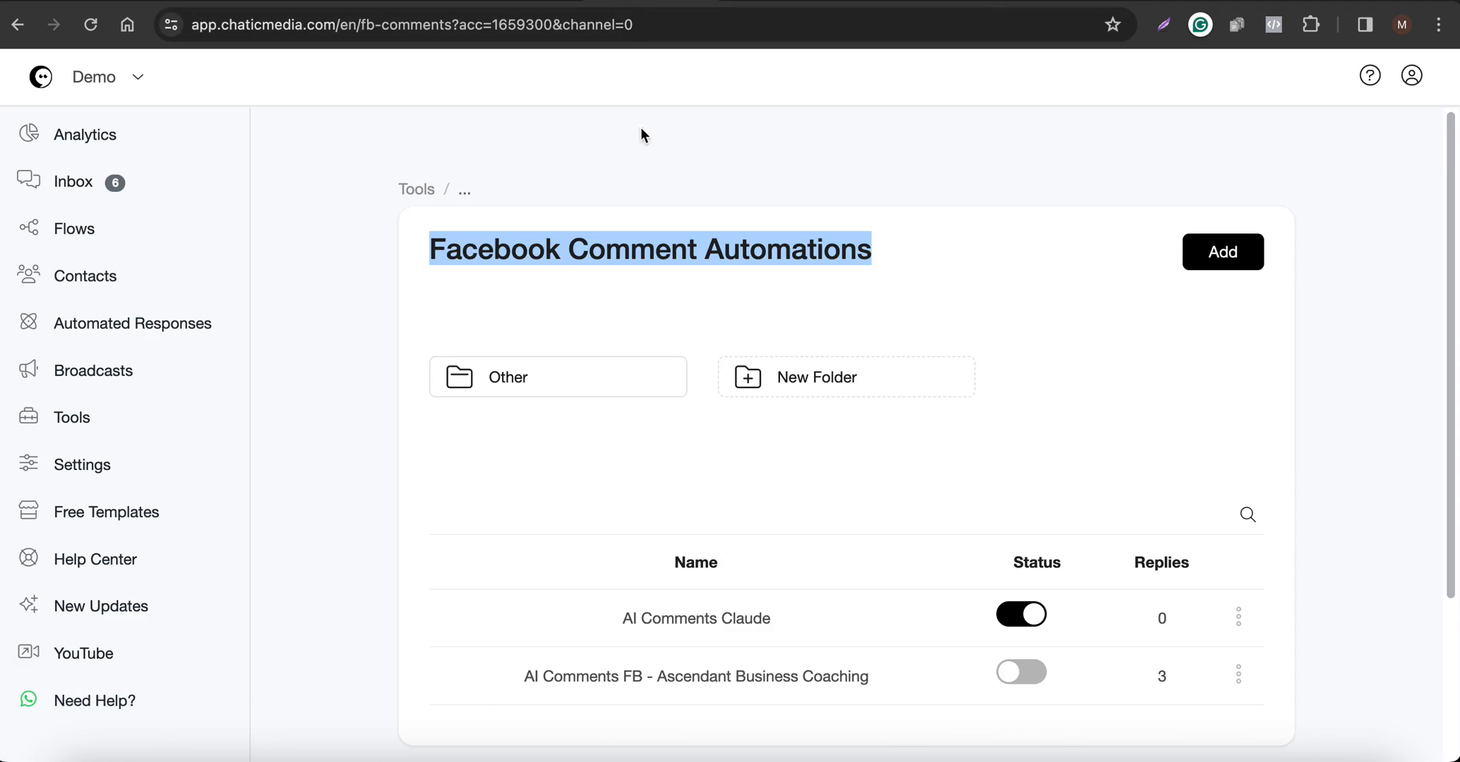
In the "AI Comments Claude" flow, reword the Claude prompt's reply instruction to "Respond to Customer's question in just 1 sentence".
{"action": "left_click", "coordinate": [891, 2]}
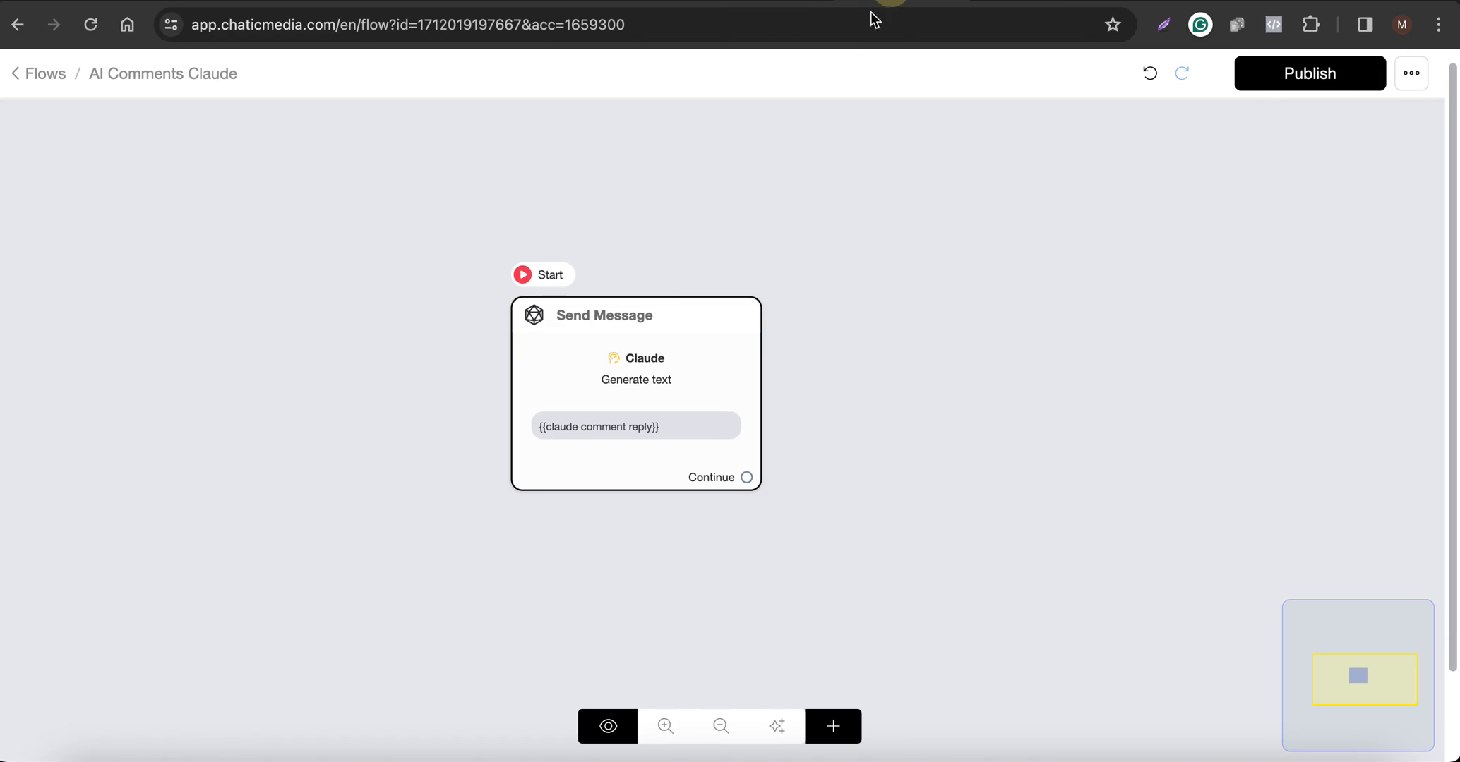
{"action": "left_click", "coordinate": [627, 358]}
{"action": "left_click", "coordinate": [226, 367]}
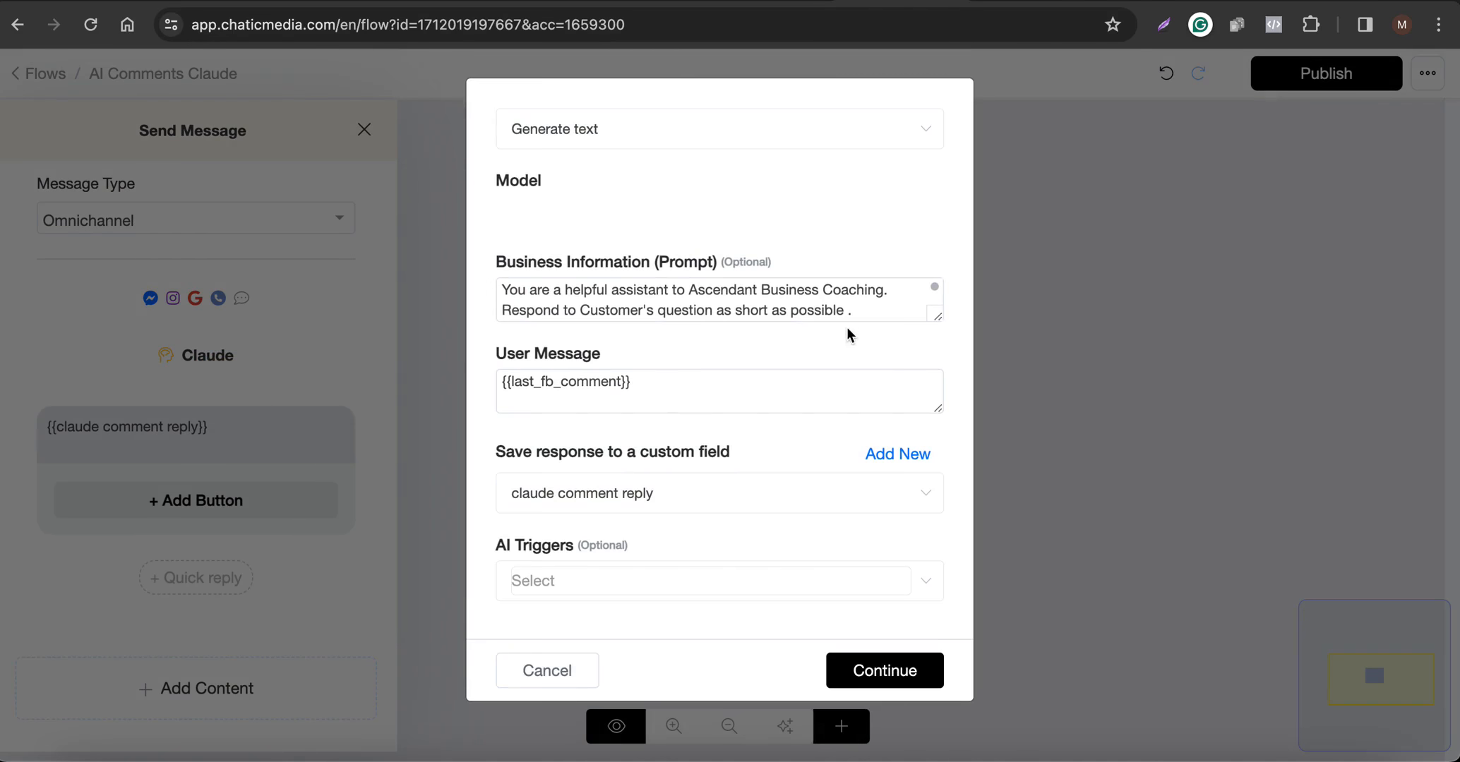
{"action": "left_click_drag", "start_coordinate": [937, 322], "coordinate": [929, 598]}
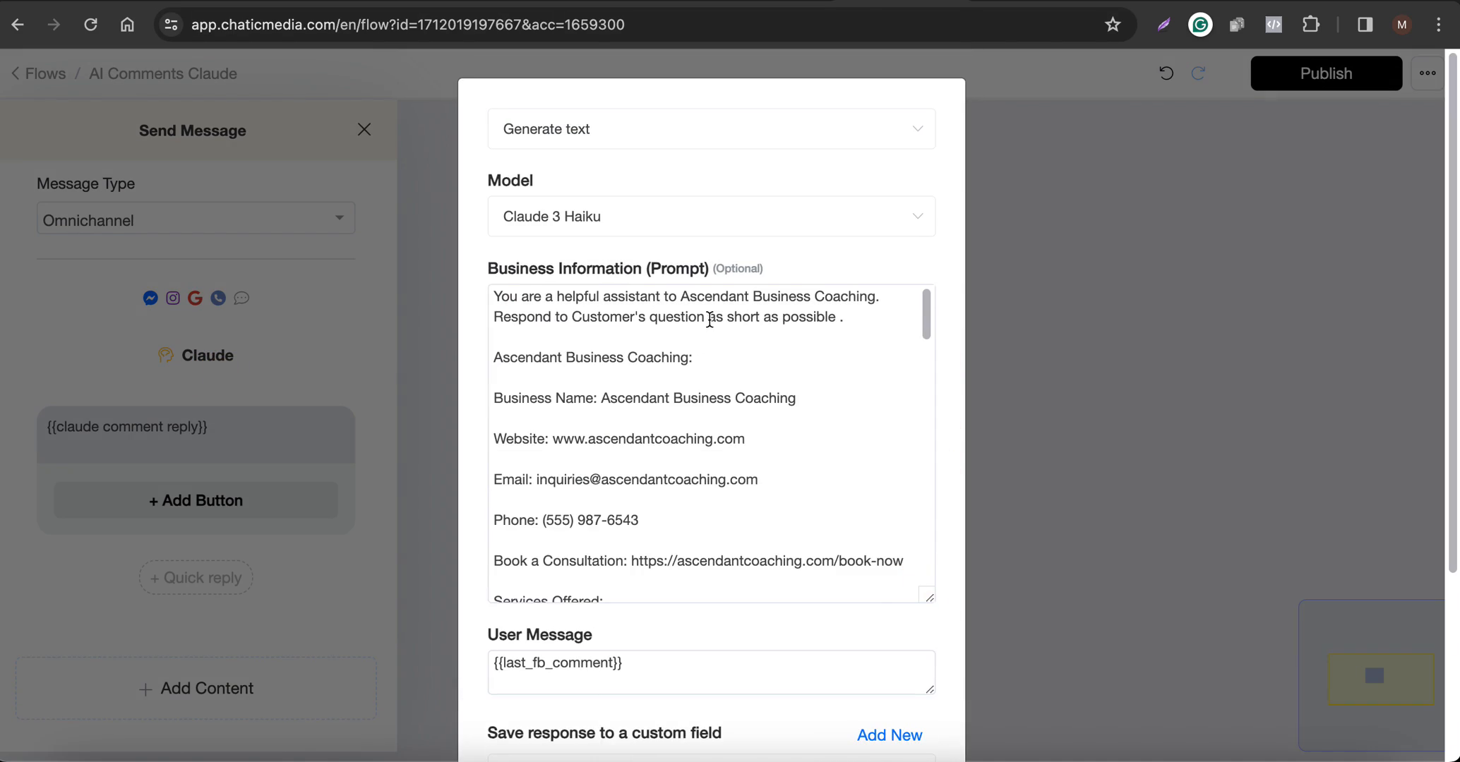
{"action": "left_click_drag", "start_coordinate": [709, 319], "coordinate": [903, 318]}
{"action": "type", "text": "in"}
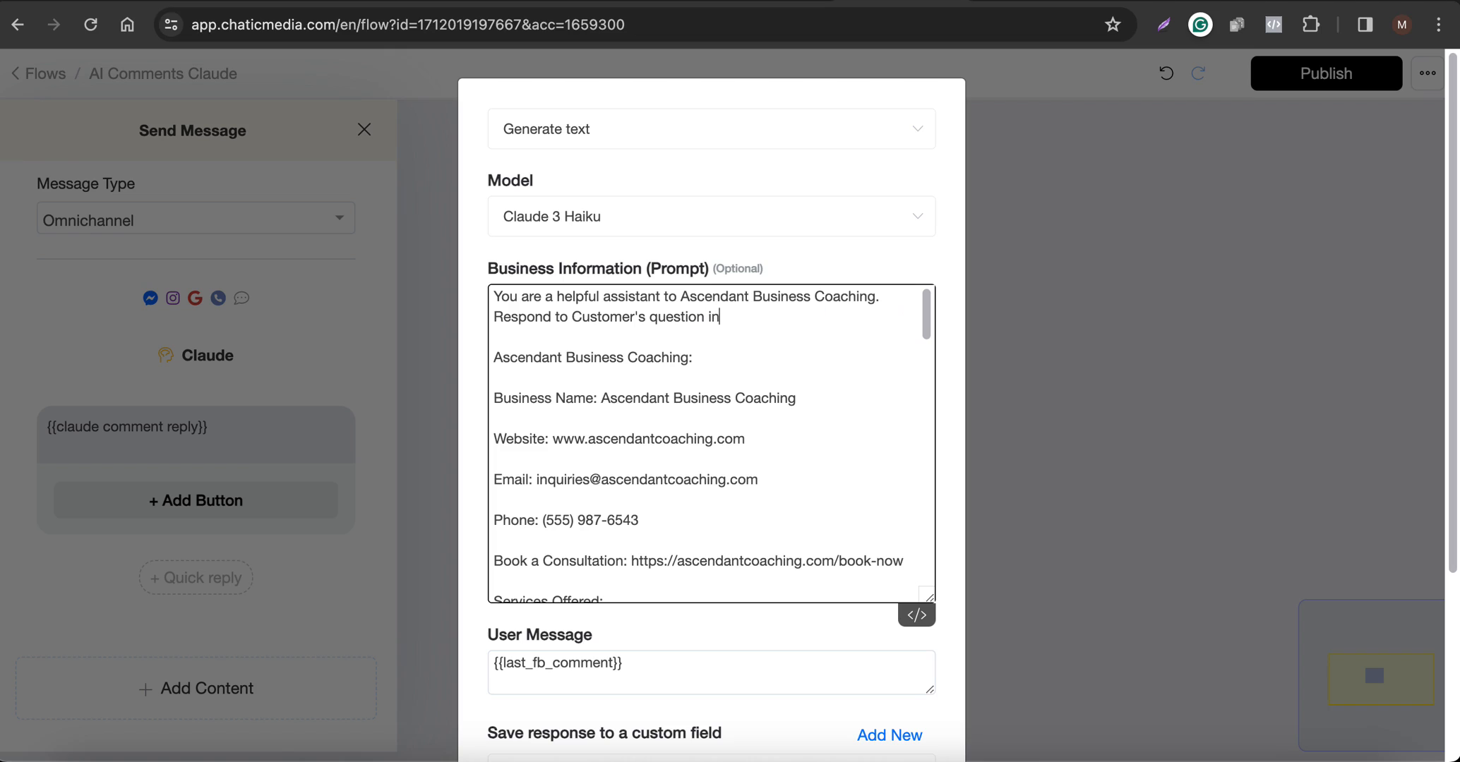
{"action": "type", "text": " just 1 setence"}
{"action": "right_click", "coordinate": [791, 316]}
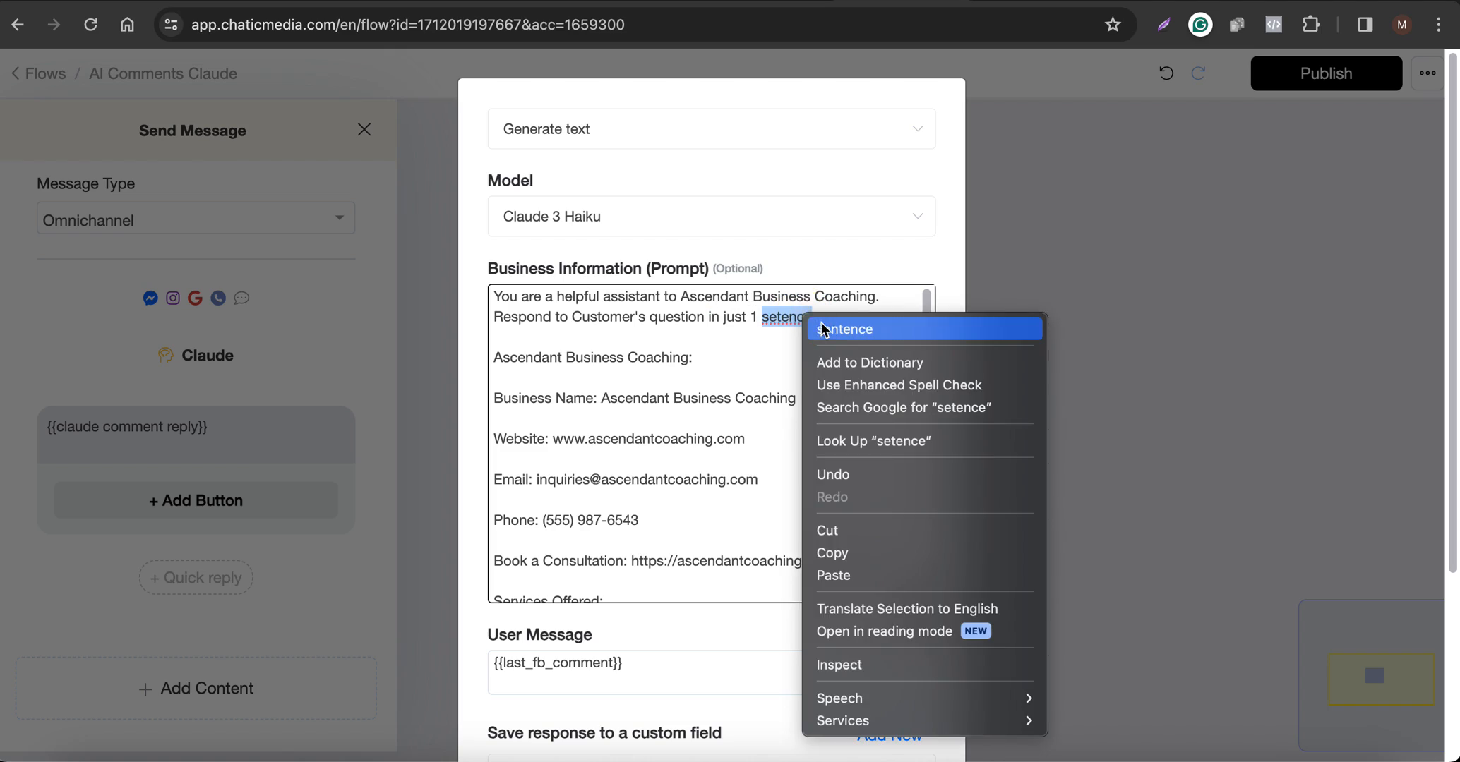
{"action": "left_click", "coordinate": [847, 329]}
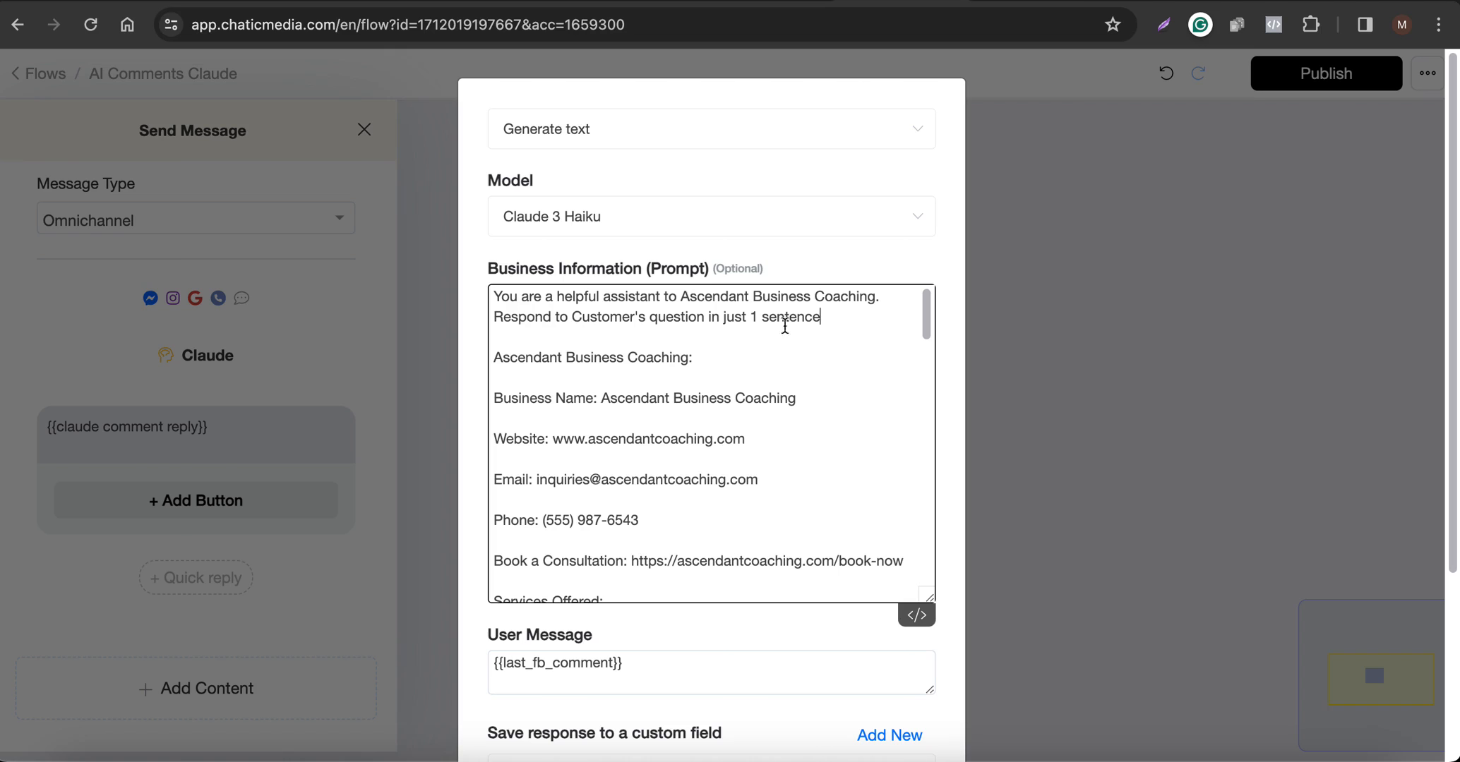
{"action": "left_click_drag", "start_coordinate": [812, 324], "coordinate": [417, 322]}
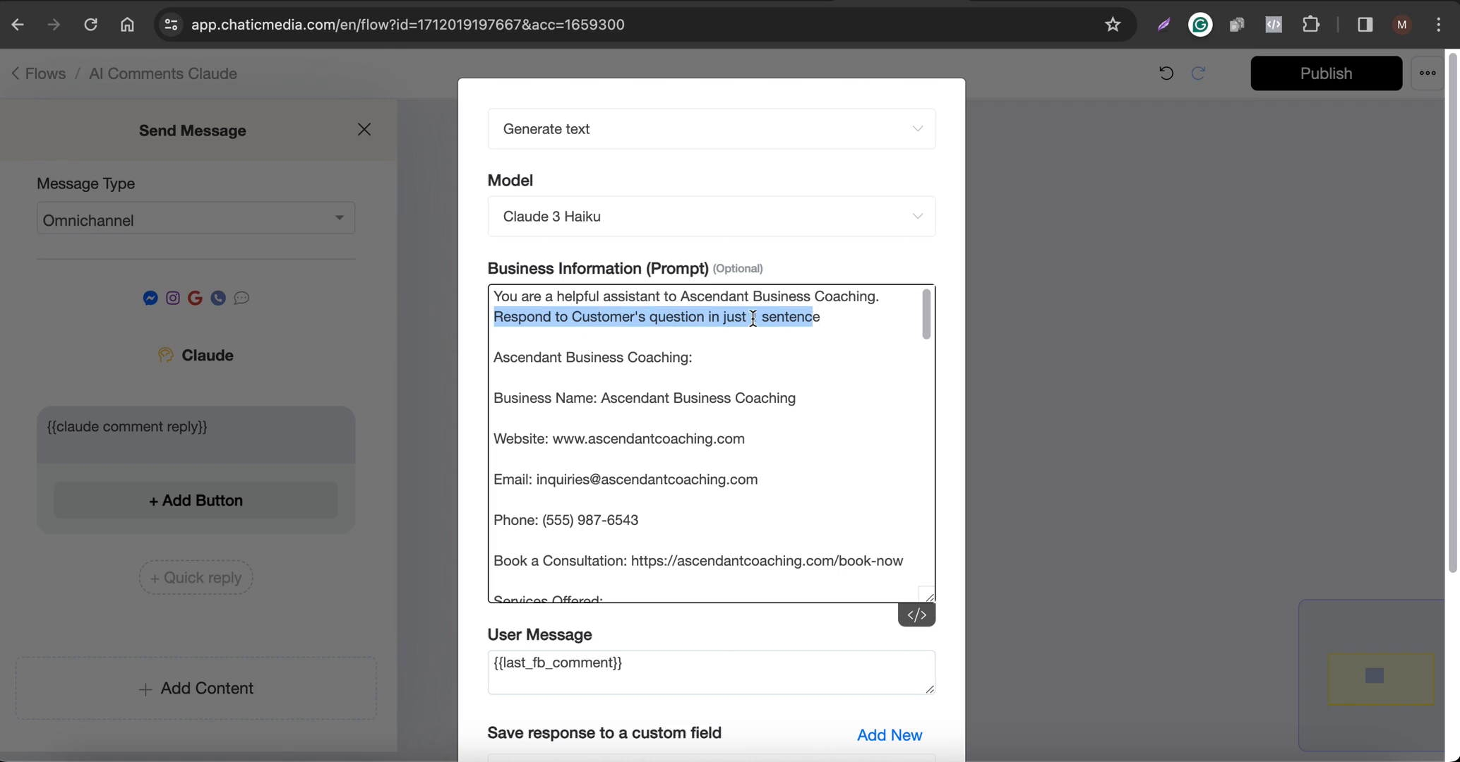
{"action": "left_click", "coordinate": [837, 317]}
Apply the Claude Generate text settings and publish the "AI Comments Claude" flow.
{"action": "scroll", "coordinate": [840, 365], "scroll_direction": "down", "scroll_amount": 15}
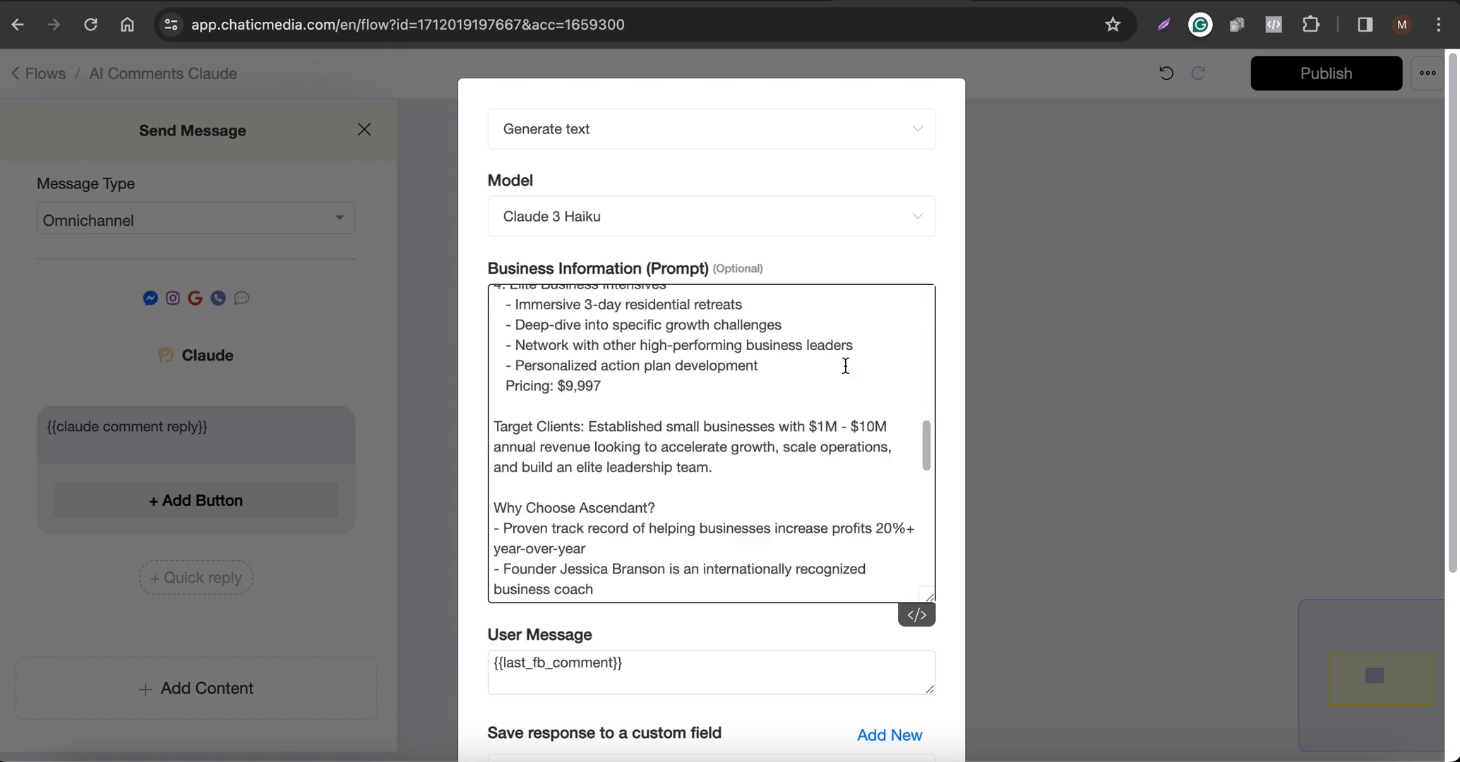
{"action": "left_click", "coordinate": [874, 700]}
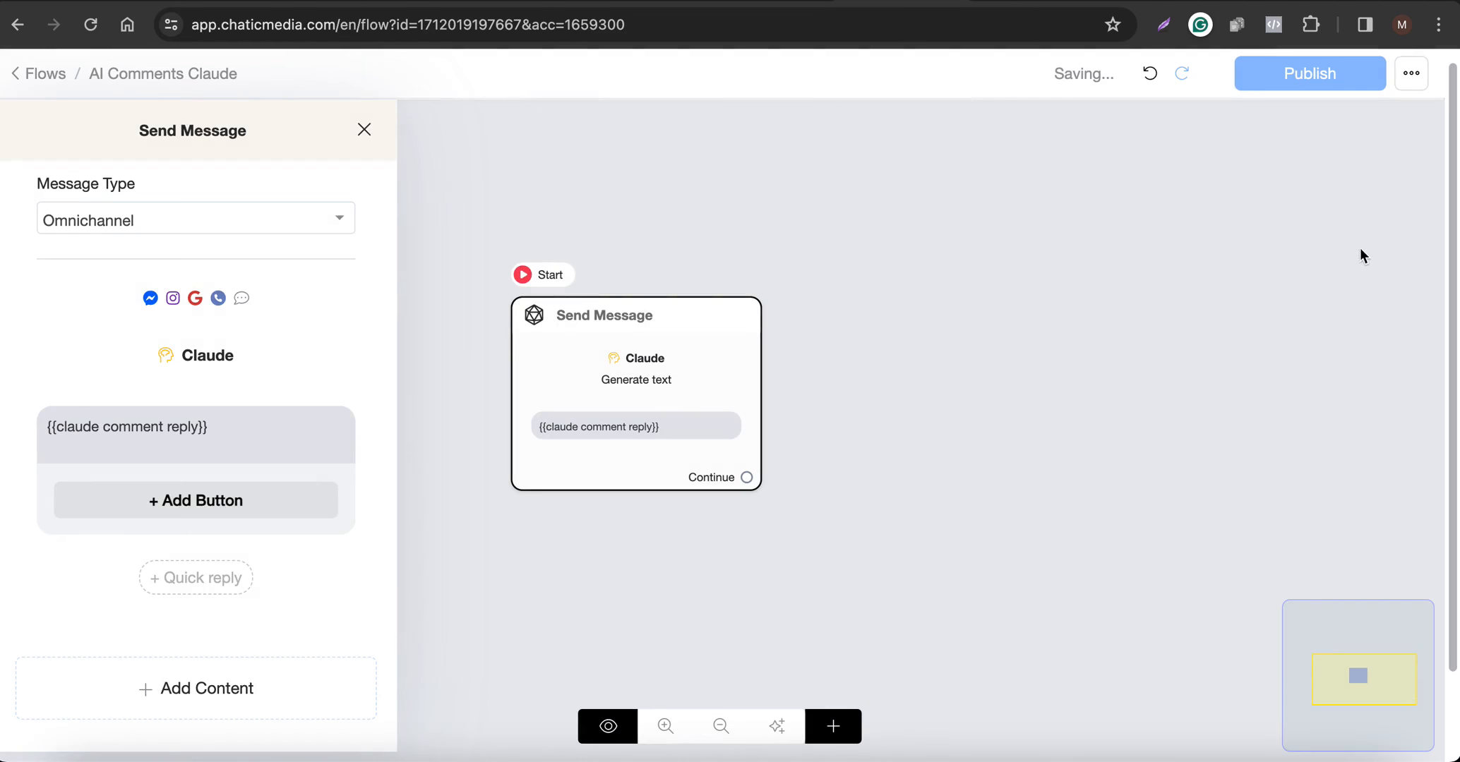
{"action": "left_click", "coordinate": [1138, 302]}
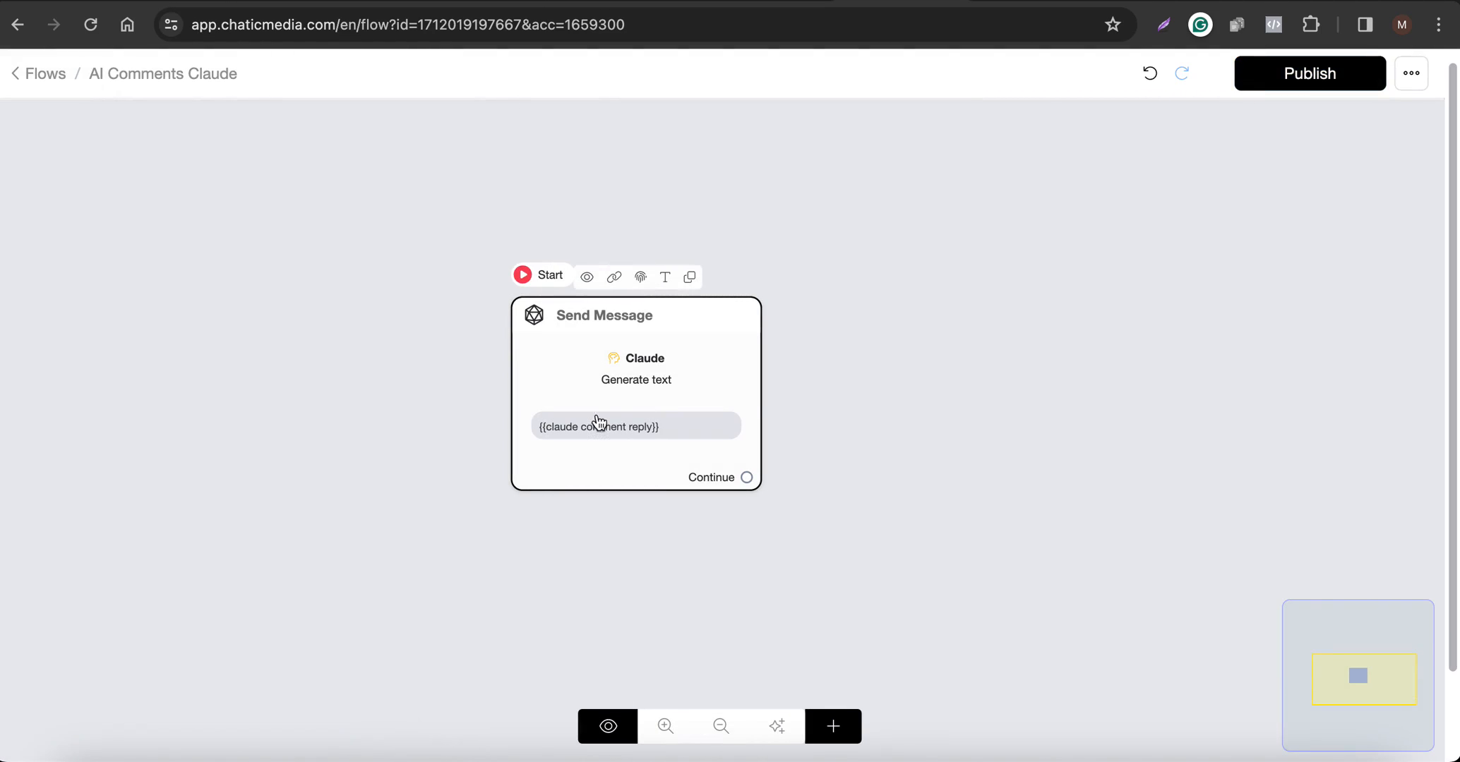
{"action": "left_click", "coordinate": [1291, 86]}
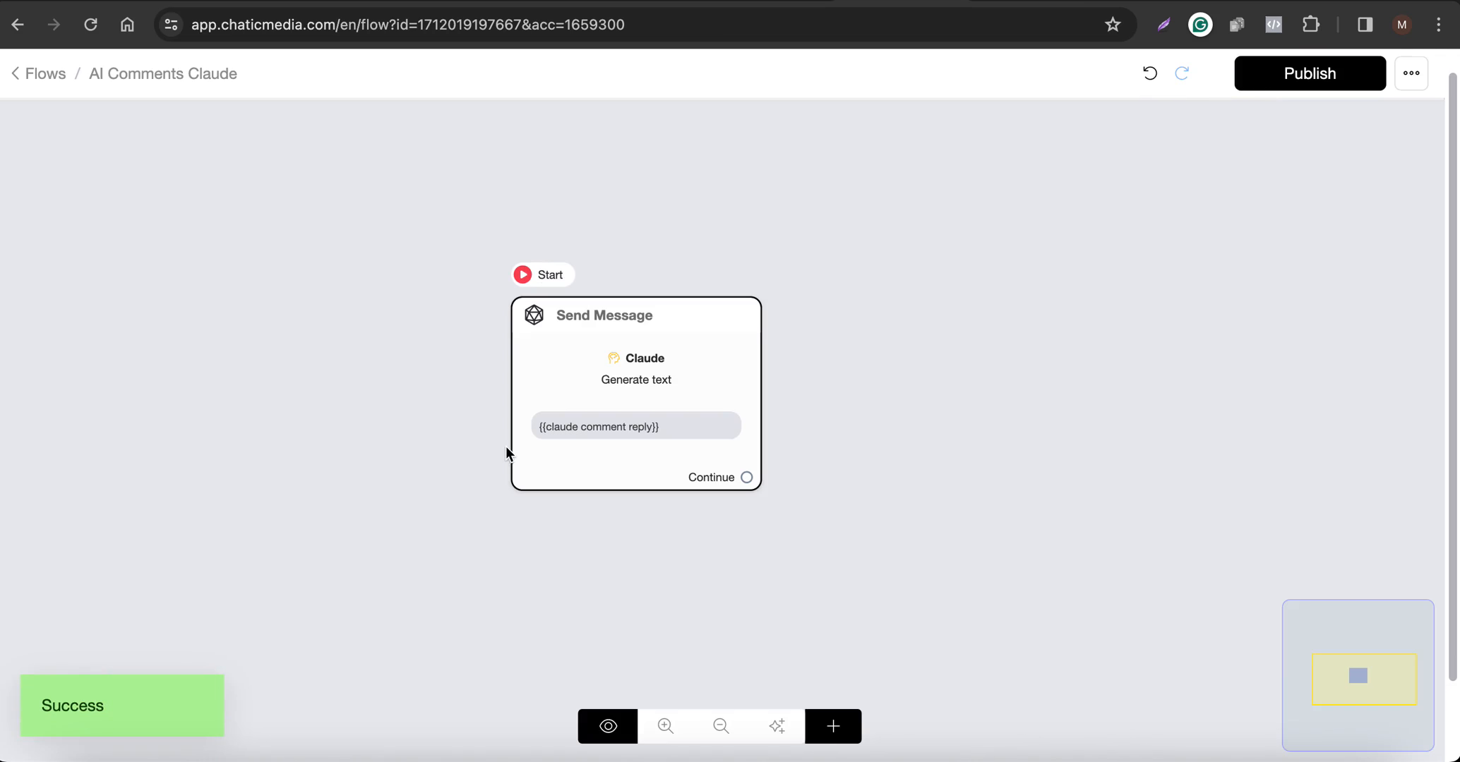
Reopen the Claude action and examine the About section of its business prompt for facts to ask about.
{"action": "left_click", "coordinate": [619, 362]}
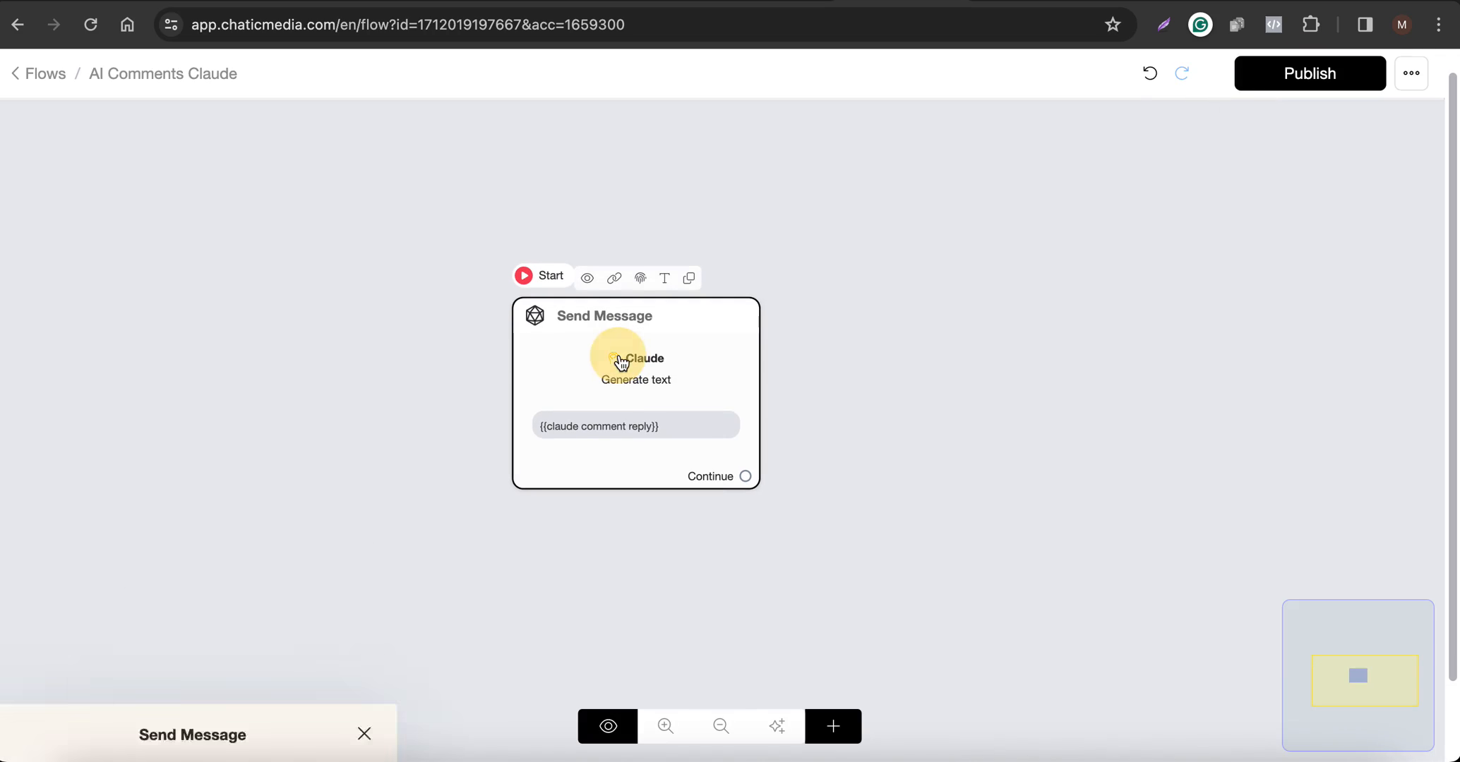
{"action": "left_click", "coordinate": [267, 348]}
{"action": "scroll", "coordinate": [748, 423], "scroll_direction": "down", "scroll_amount": 5}
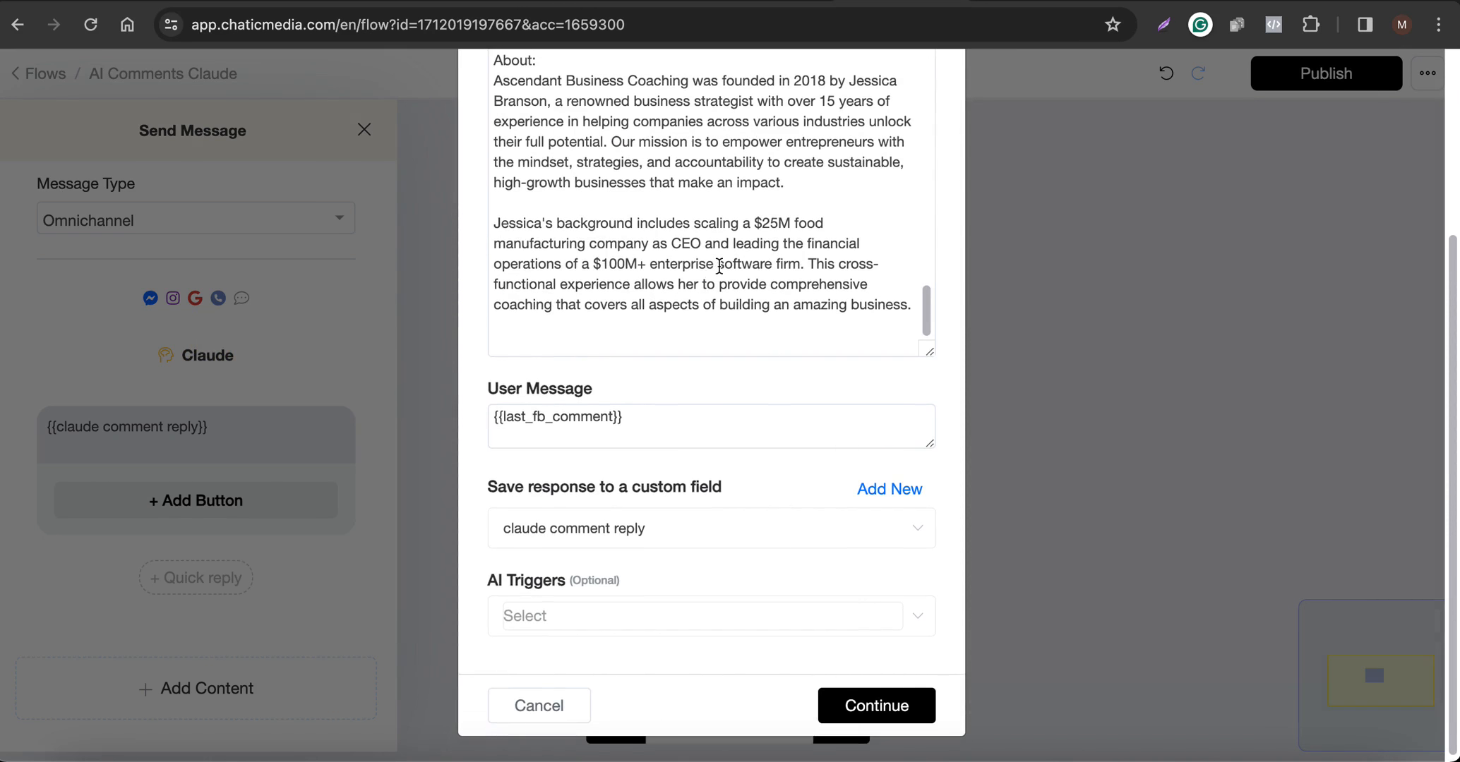
{"action": "left_click_drag", "start_coordinate": [699, 243], "coordinate": [495, 247]}
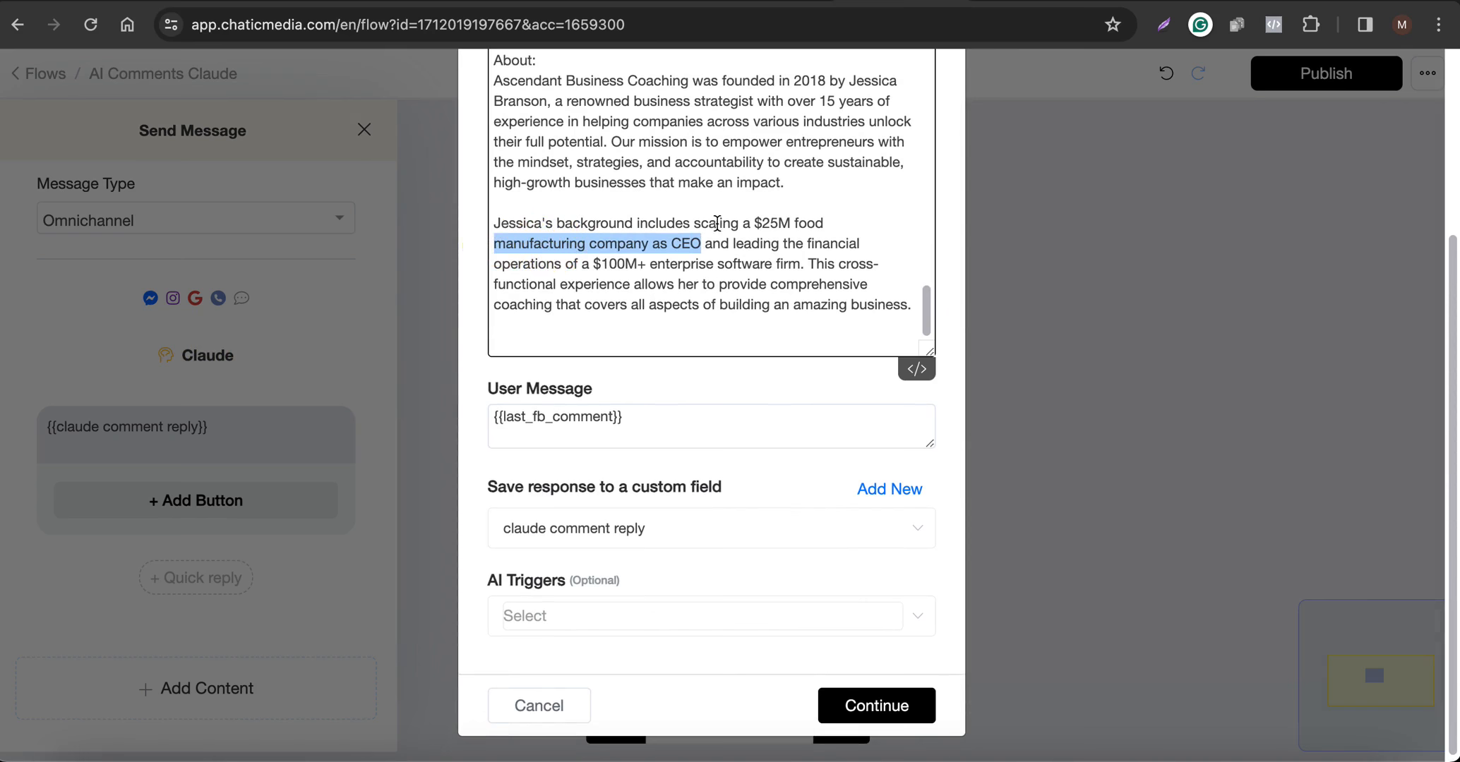
{"action": "scroll", "coordinate": [717, 223], "scroll_direction": "up", "scroll_amount": 3}
{"action": "scroll", "coordinate": [716, 223], "scroll_direction": "up", "scroll_amount": 3}
{"action": "scroll", "coordinate": [665, 239], "scroll_direction": "down", "scroll_amount": 3}
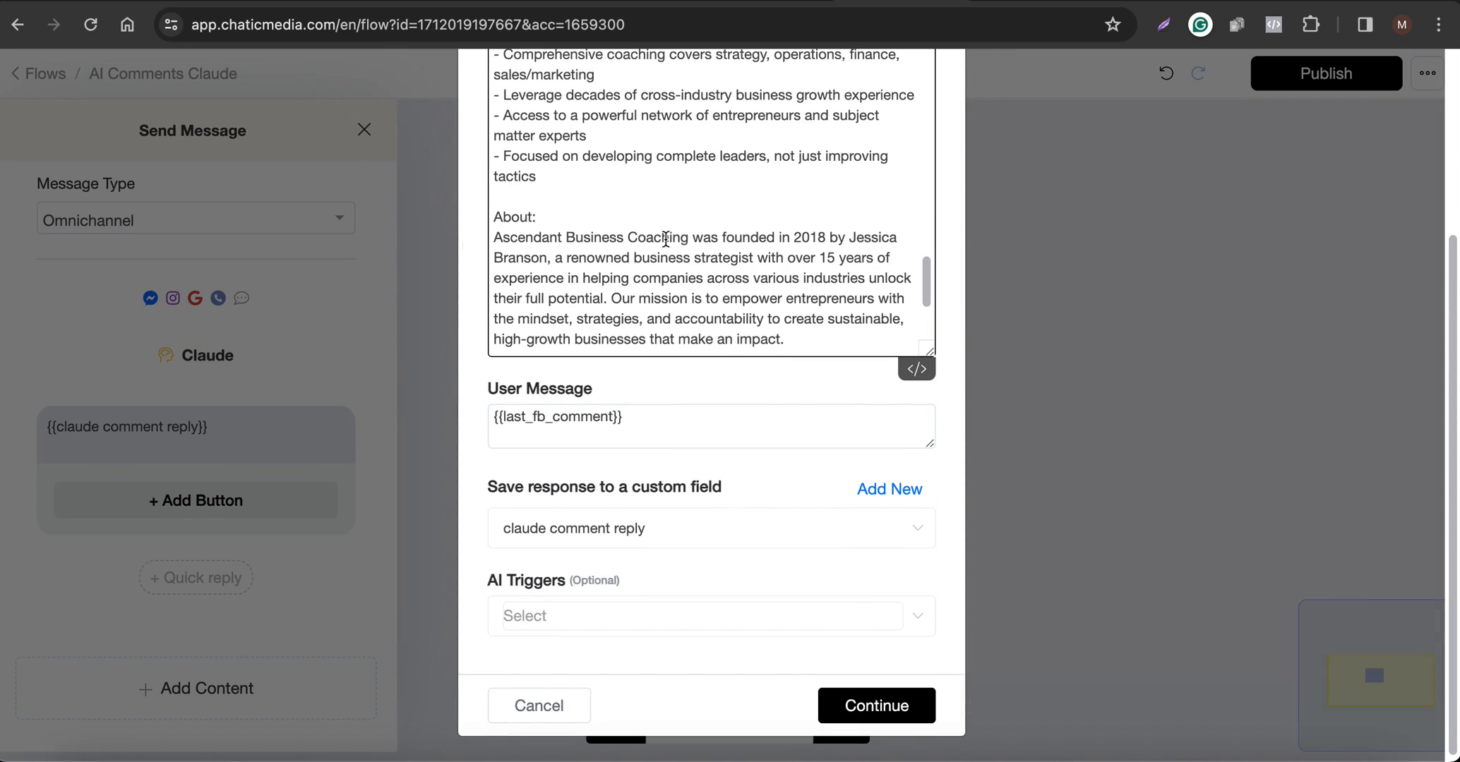
{"action": "left_click_drag", "start_coordinate": [492, 237], "coordinate": [840, 243]}
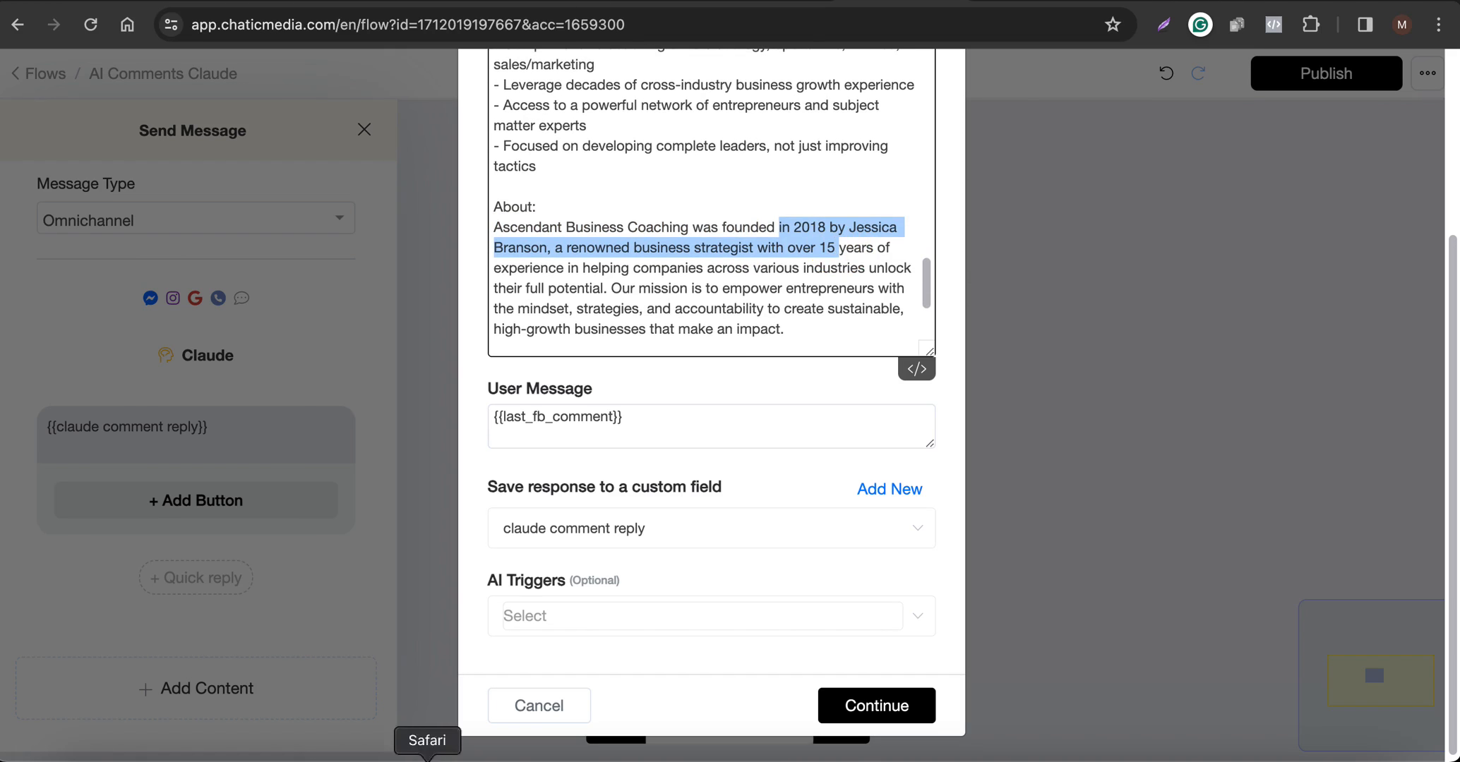
Compare the Demo - Chatic Media Facebook page with the Messenger channel connected on the Chatic Media dashboard.
{"action": "left_click", "coordinate": [363, 753]}
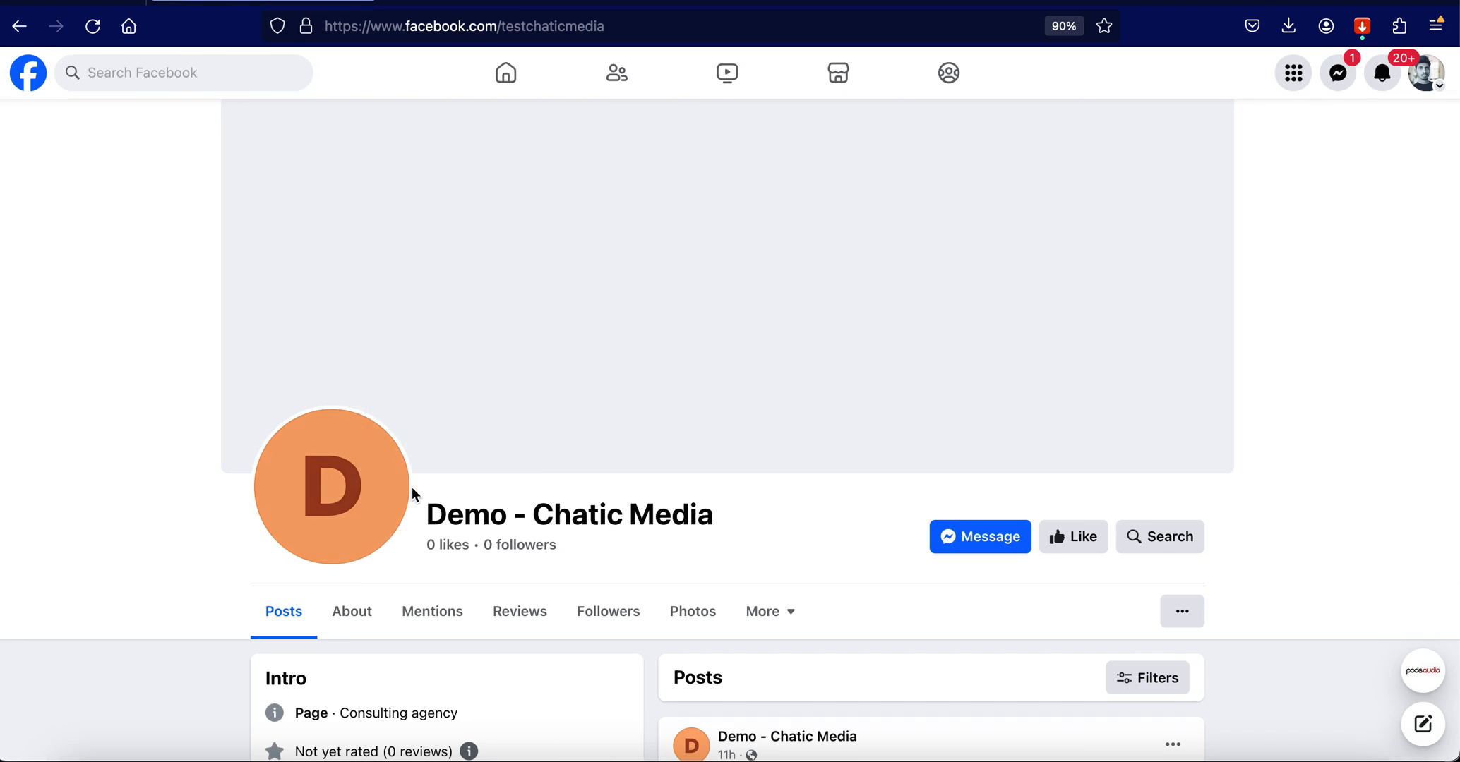
{"action": "left_click", "coordinate": [286, 753]}
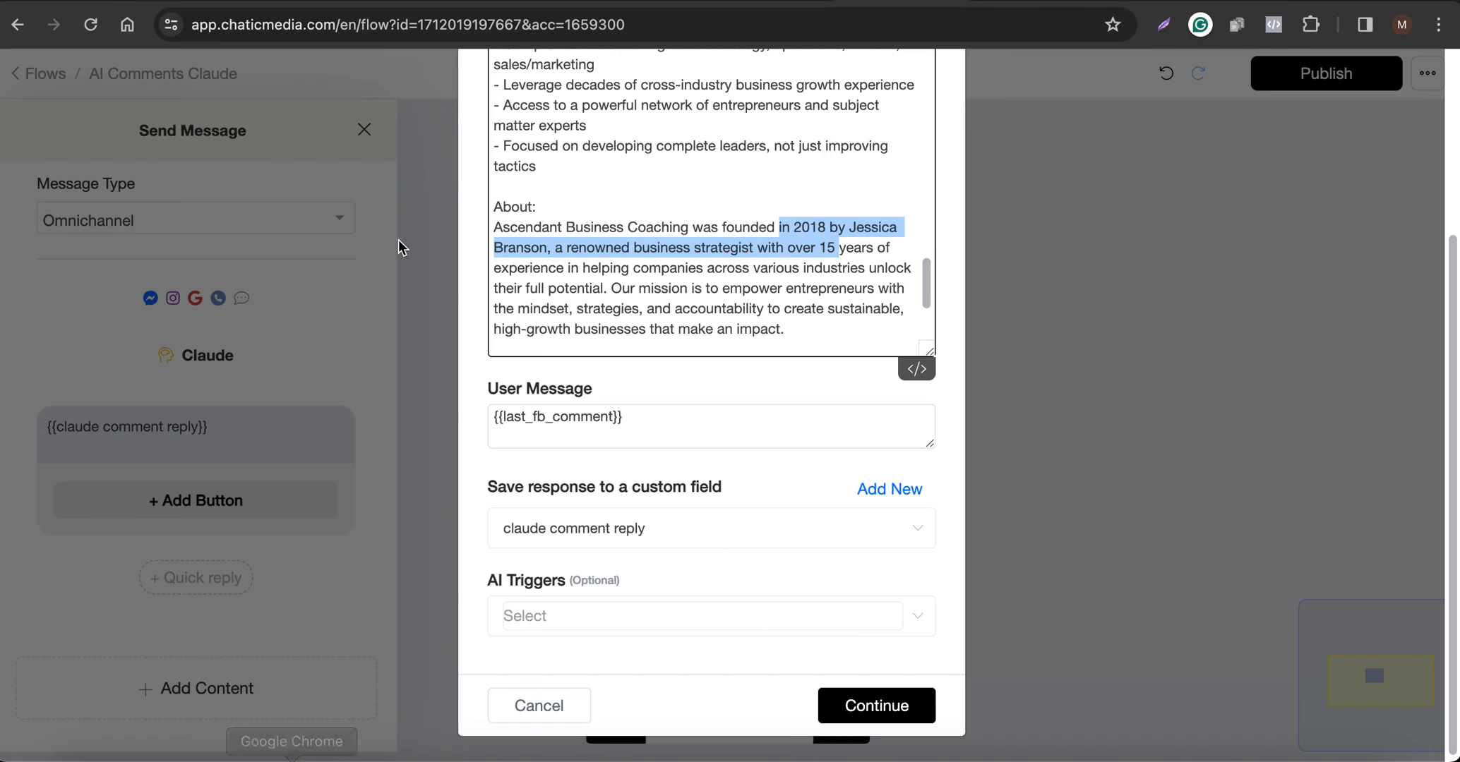
{"action": "left_click", "coordinate": [406, 3]}
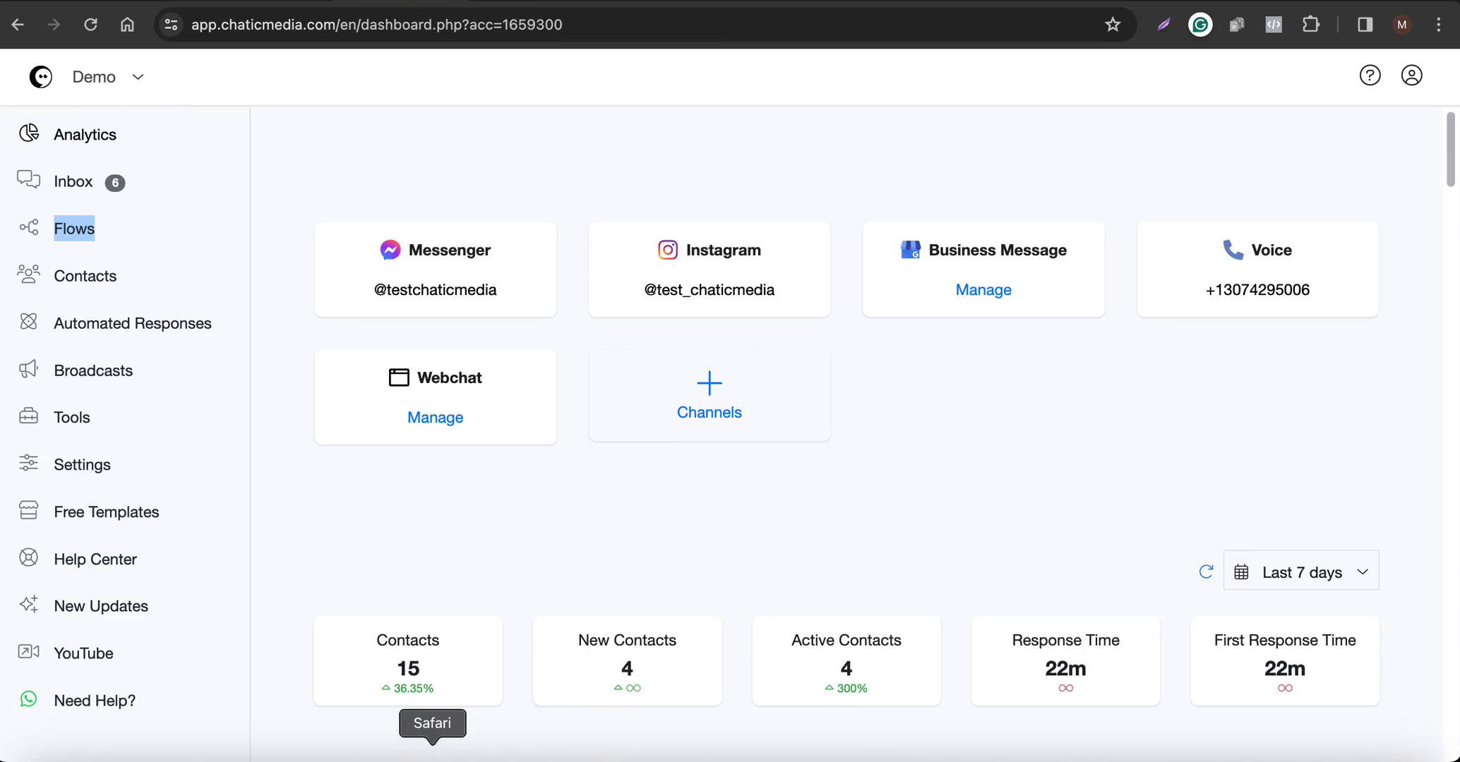
On the Demo - Chatic Media Facebook page, post the comment "when this was founded?" on Test Post 3.
{"action": "left_click", "coordinate": [357, 752]}
{"action": "scroll", "coordinate": [683, 493], "scroll_direction": "down", "scroll_amount": 10}
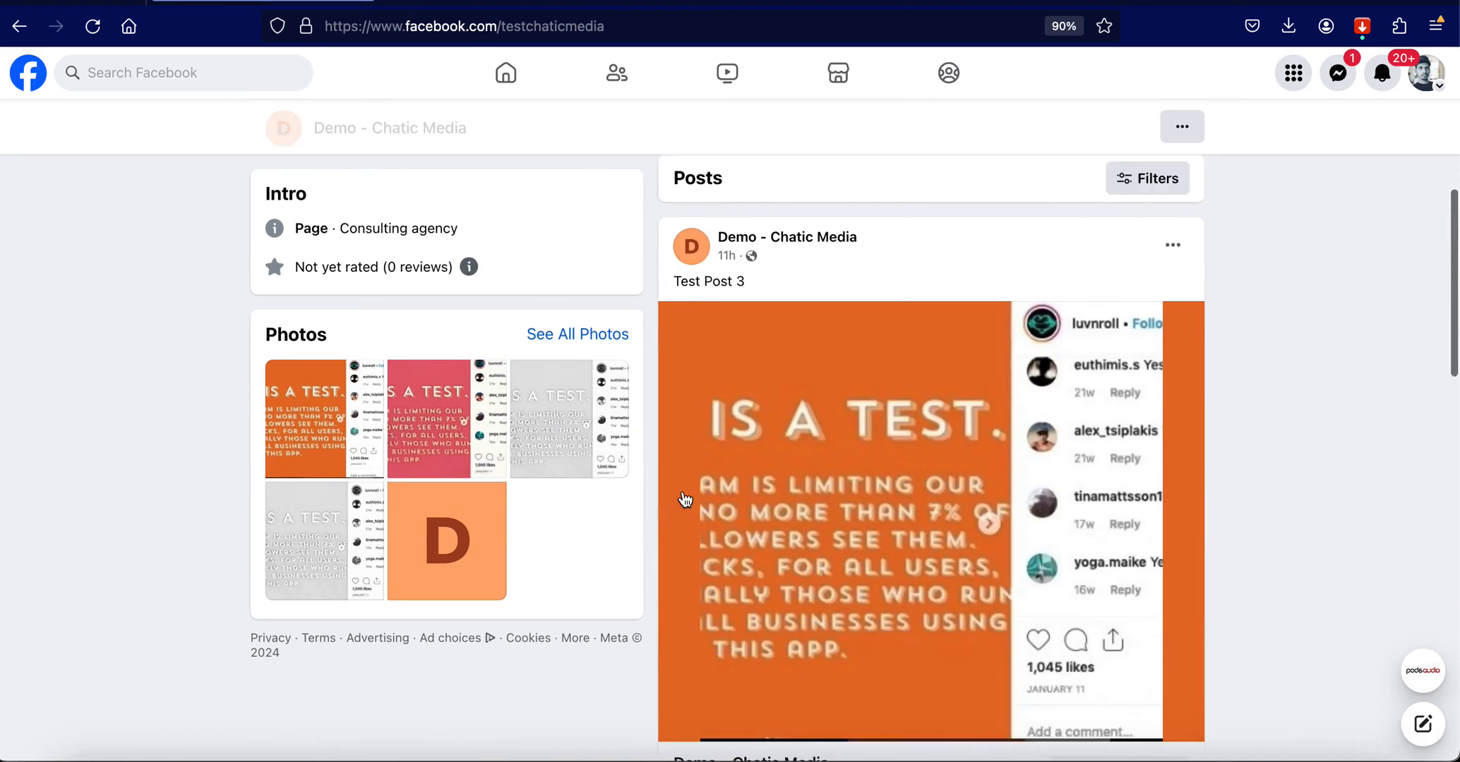
{"action": "left_click", "coordinate": [793, 568]}
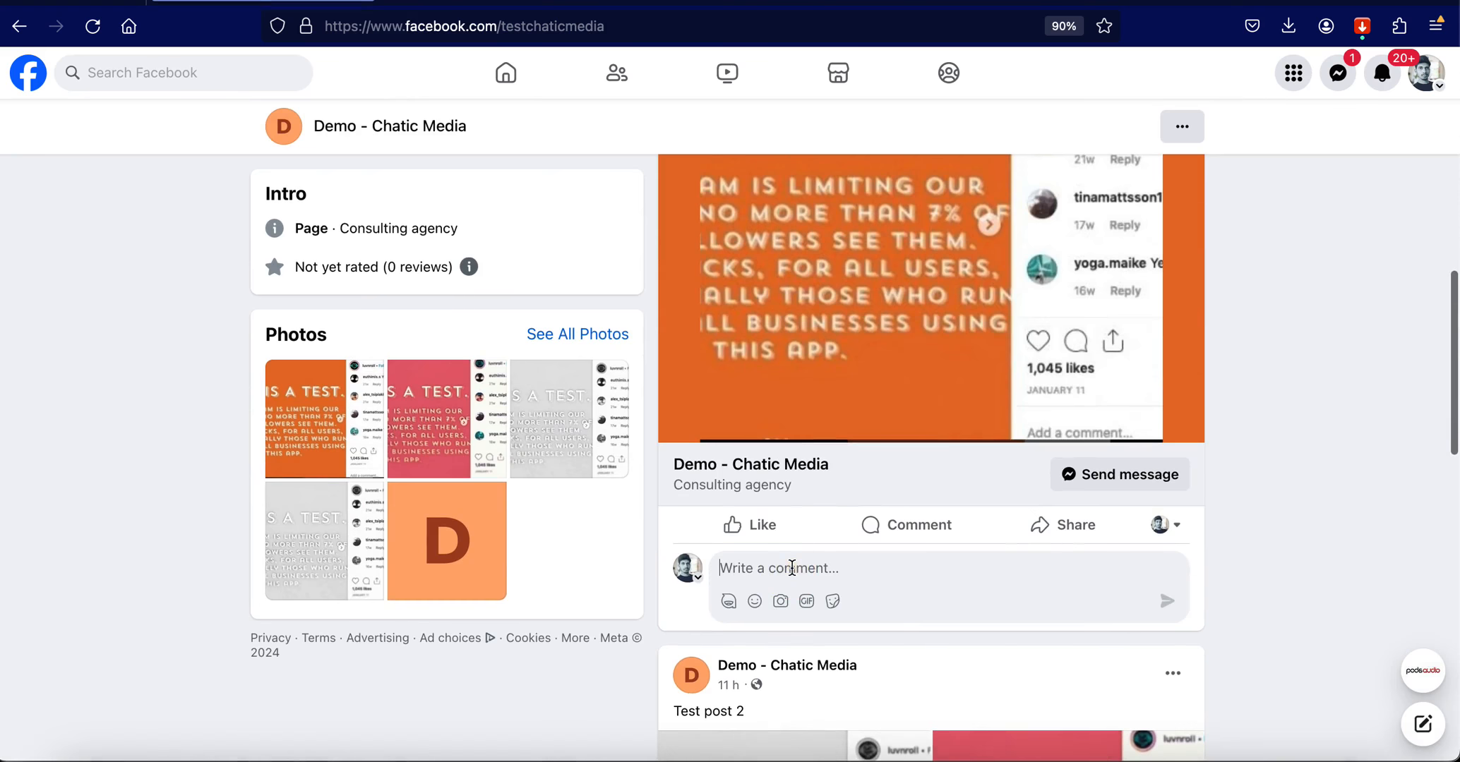
{"action": "type", "text": "when this"}
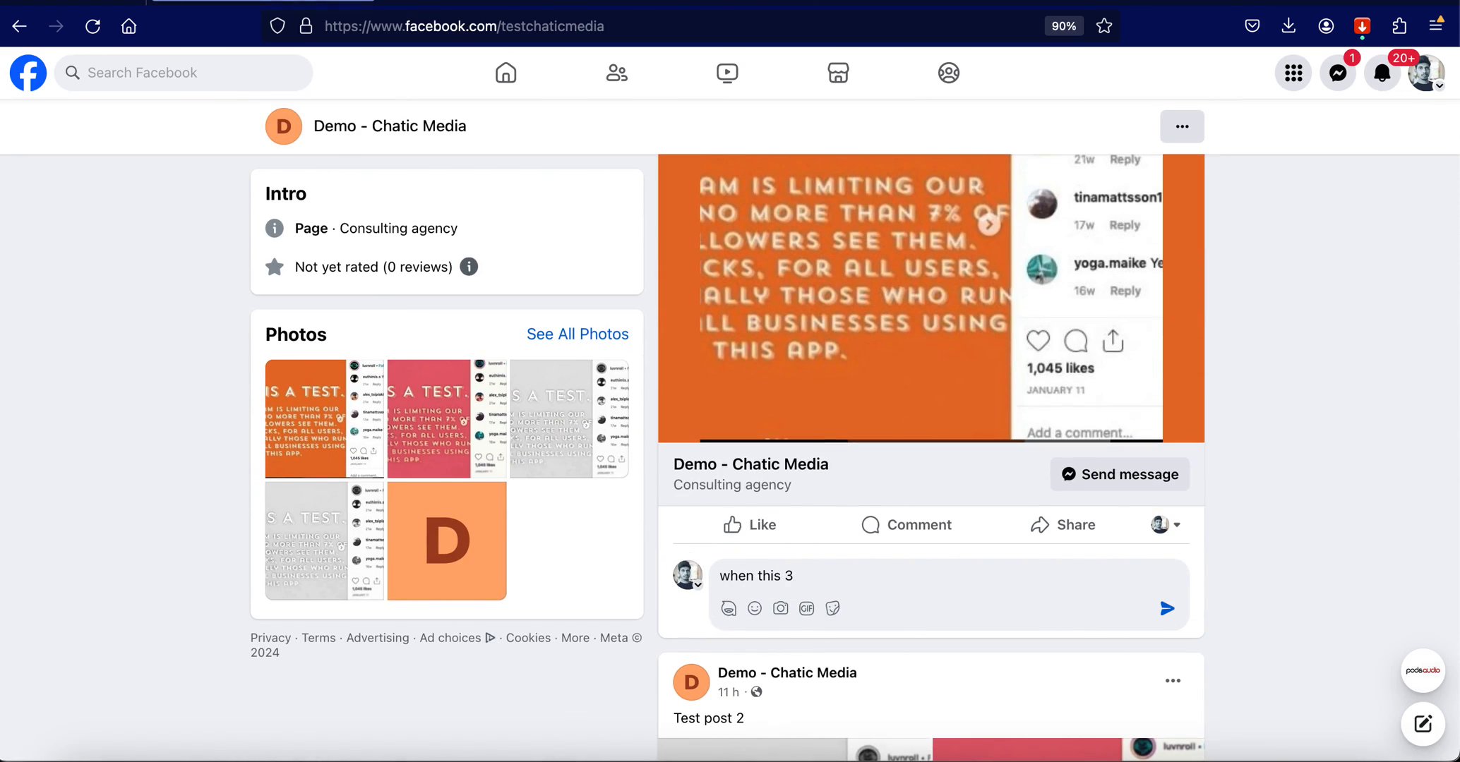
{"action": "type", "text": " was founded?"}
{"action": "key", "text": "Return"}
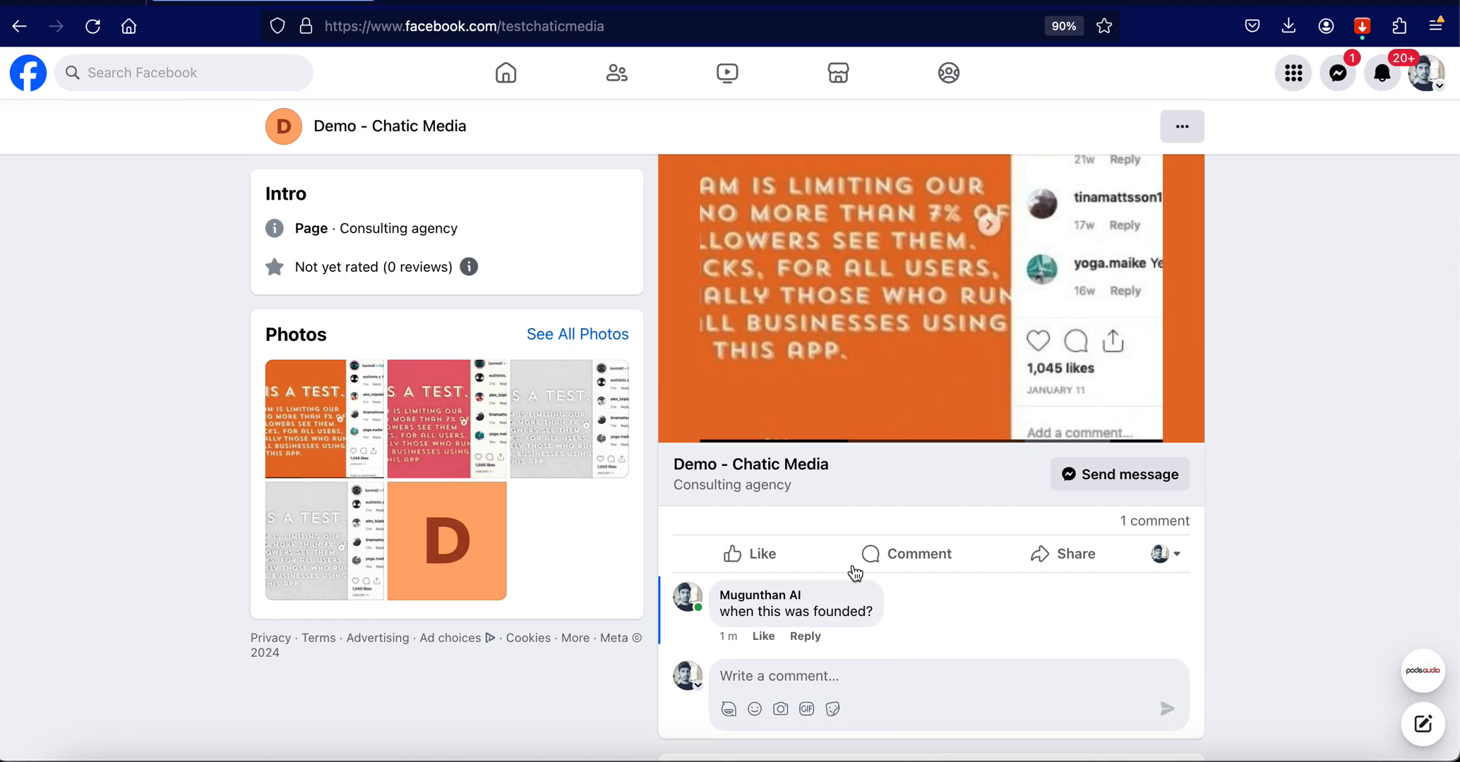
Read the private Messenger reply to the founding question, and reload the page to check the public reply under Test Post 3.
{"action": "mouse_move", "coordinate": [763, 601]}
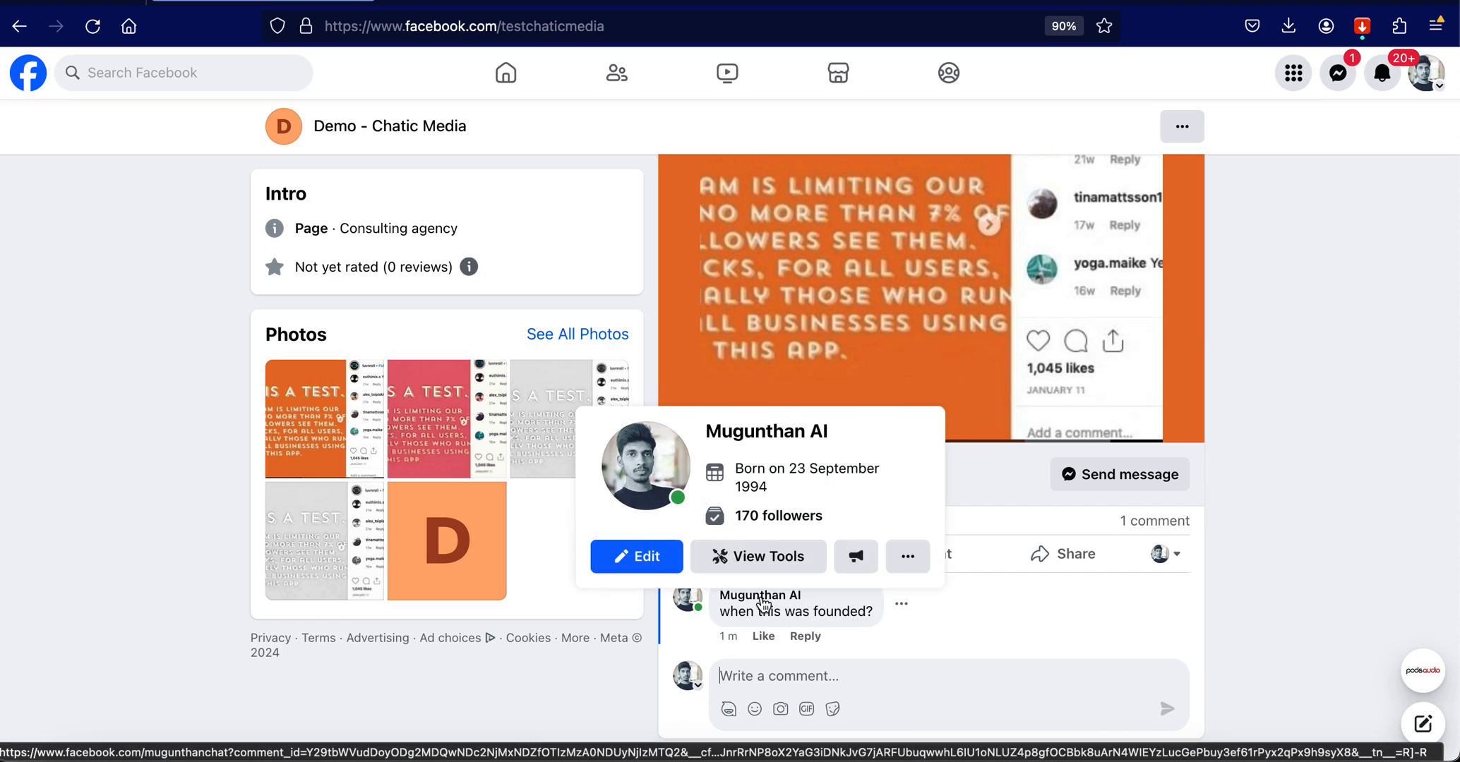
{"action": "mouse_move", "coordinate": [1232, 625]}
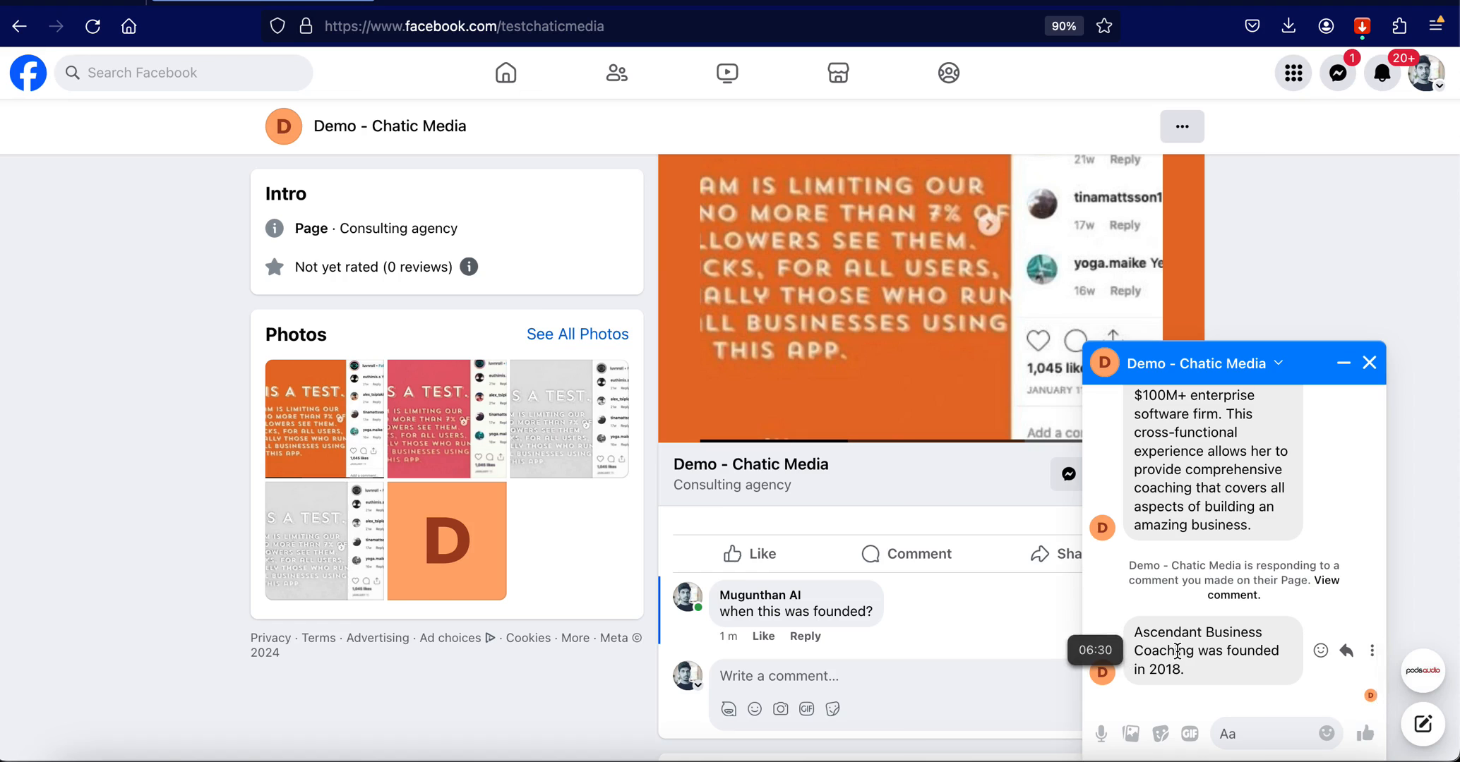
{"action": "left_click", "coordinate": [1107, 639]}
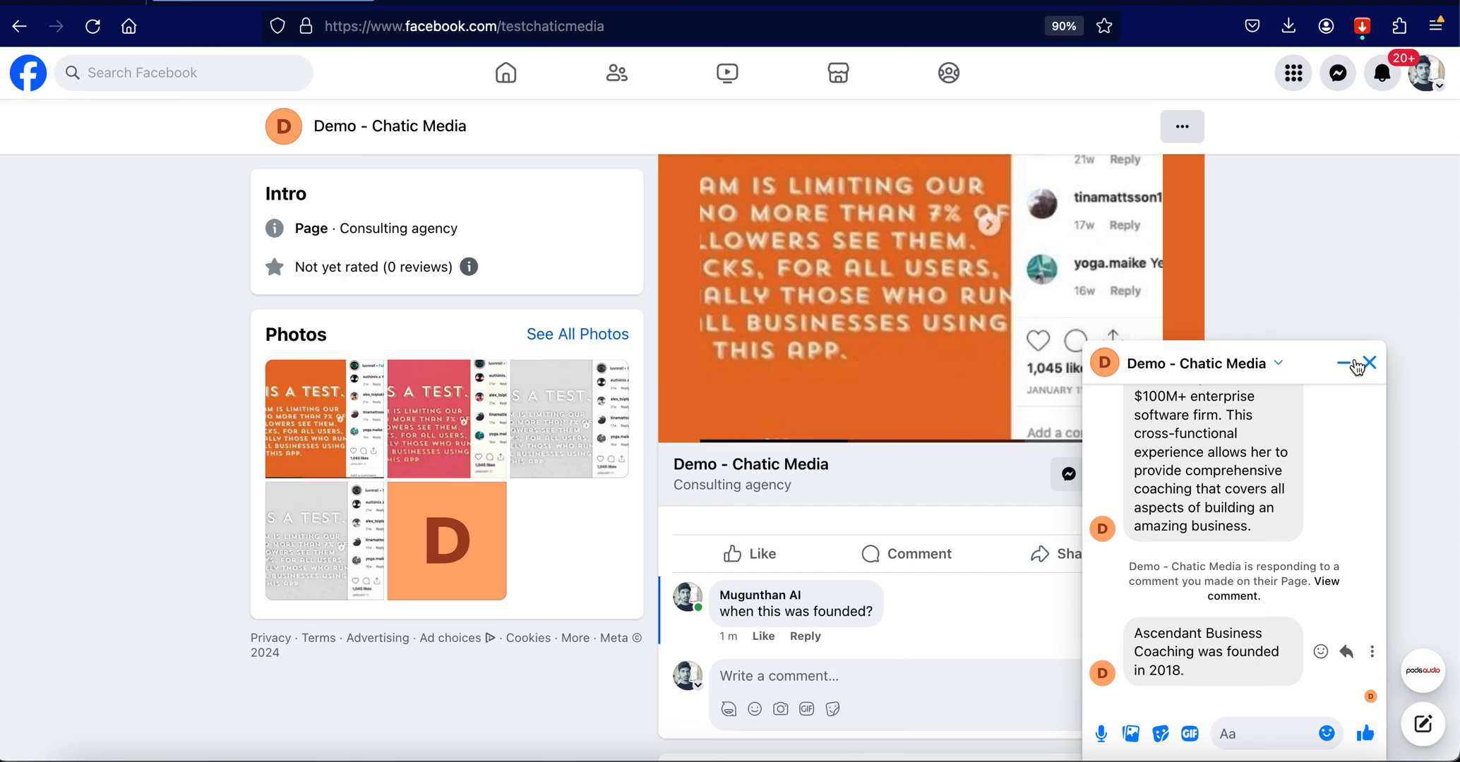
{"action": "left_click", "coordinate": [1368, 362]}
{"action": "left_click", "coordinate": [92, 27]}
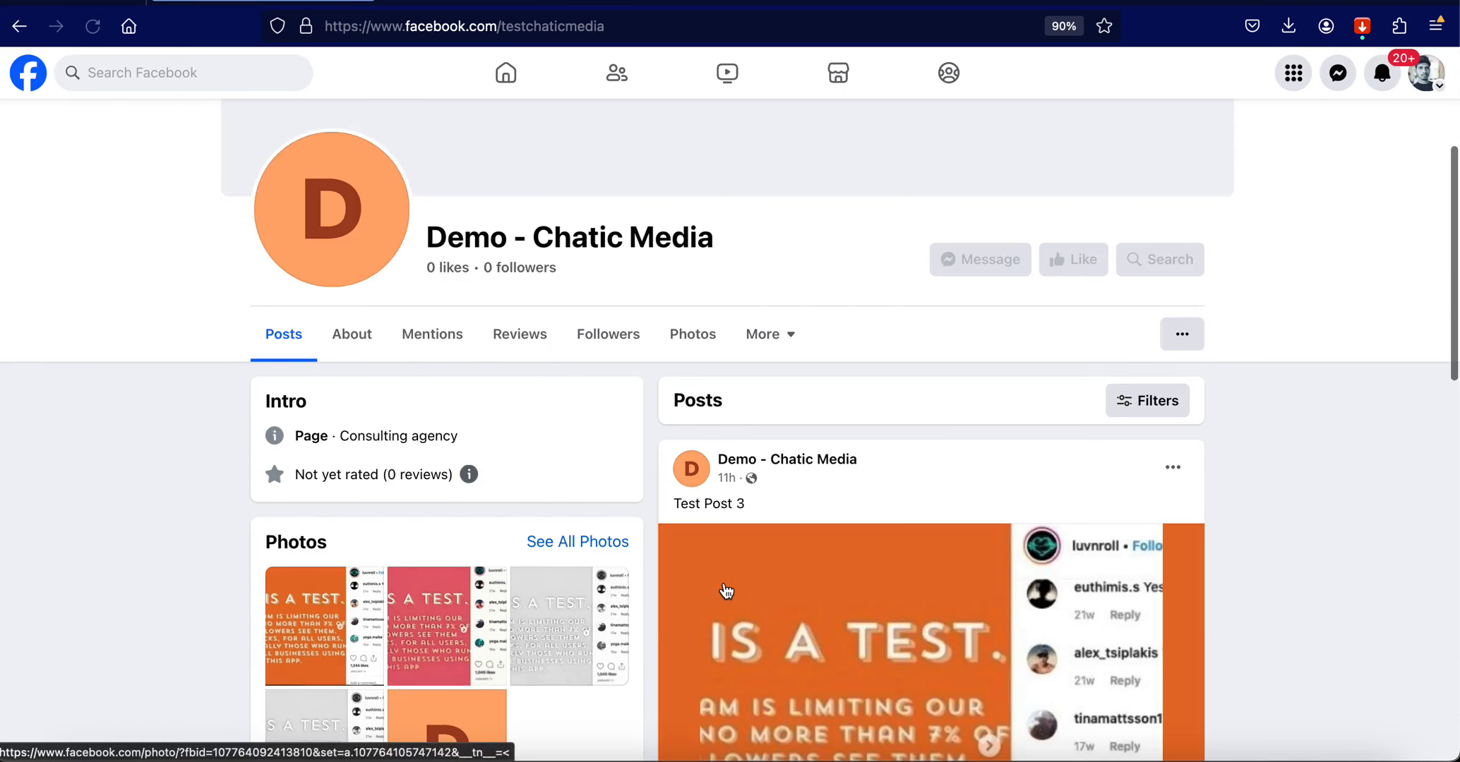
{"action": "scroll", "coordinate": [727, 590], "scroll_direction": "down", "scroll_amount": 5}
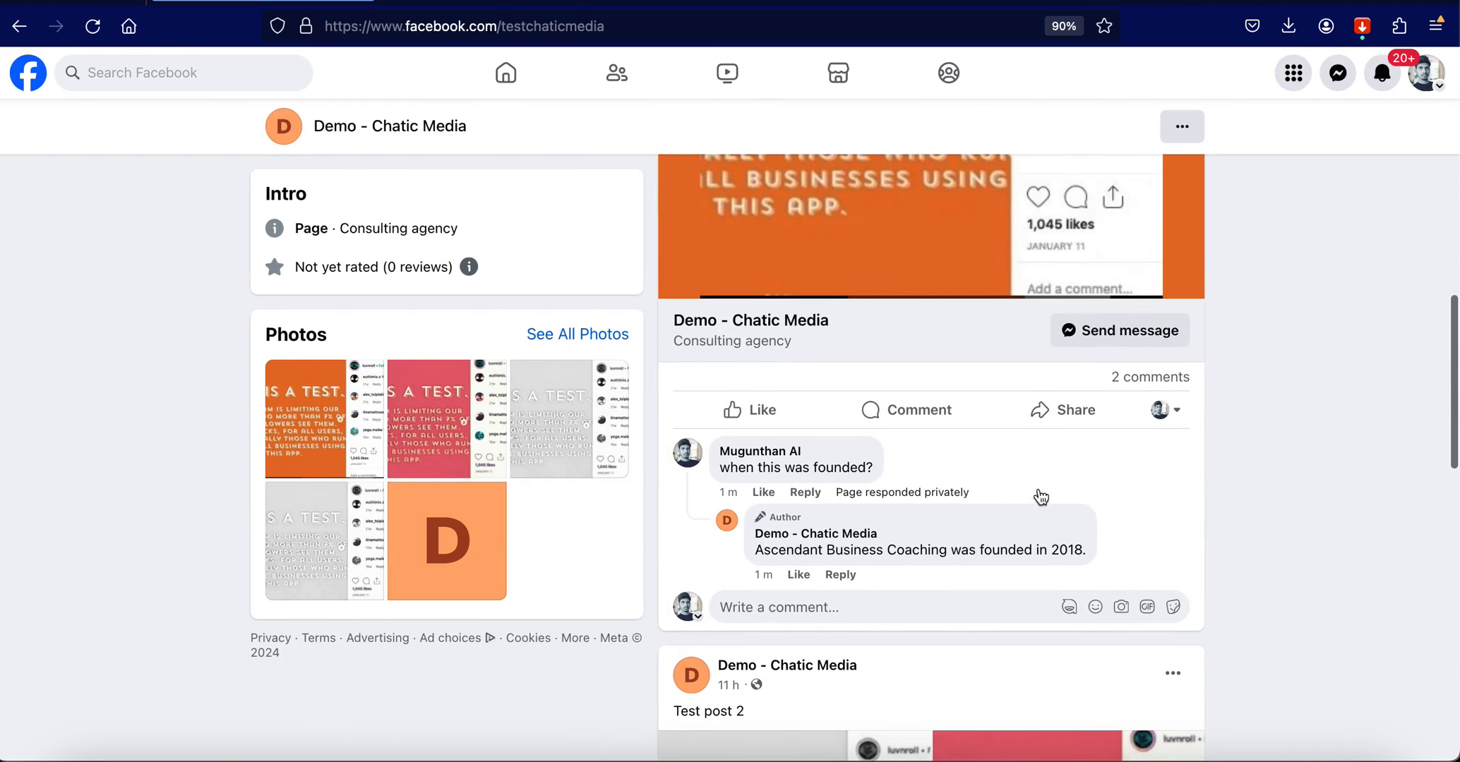
{"action": "left_click_drag", "start_coordinate": [895, 552], "coordinate": [1090, 552]}
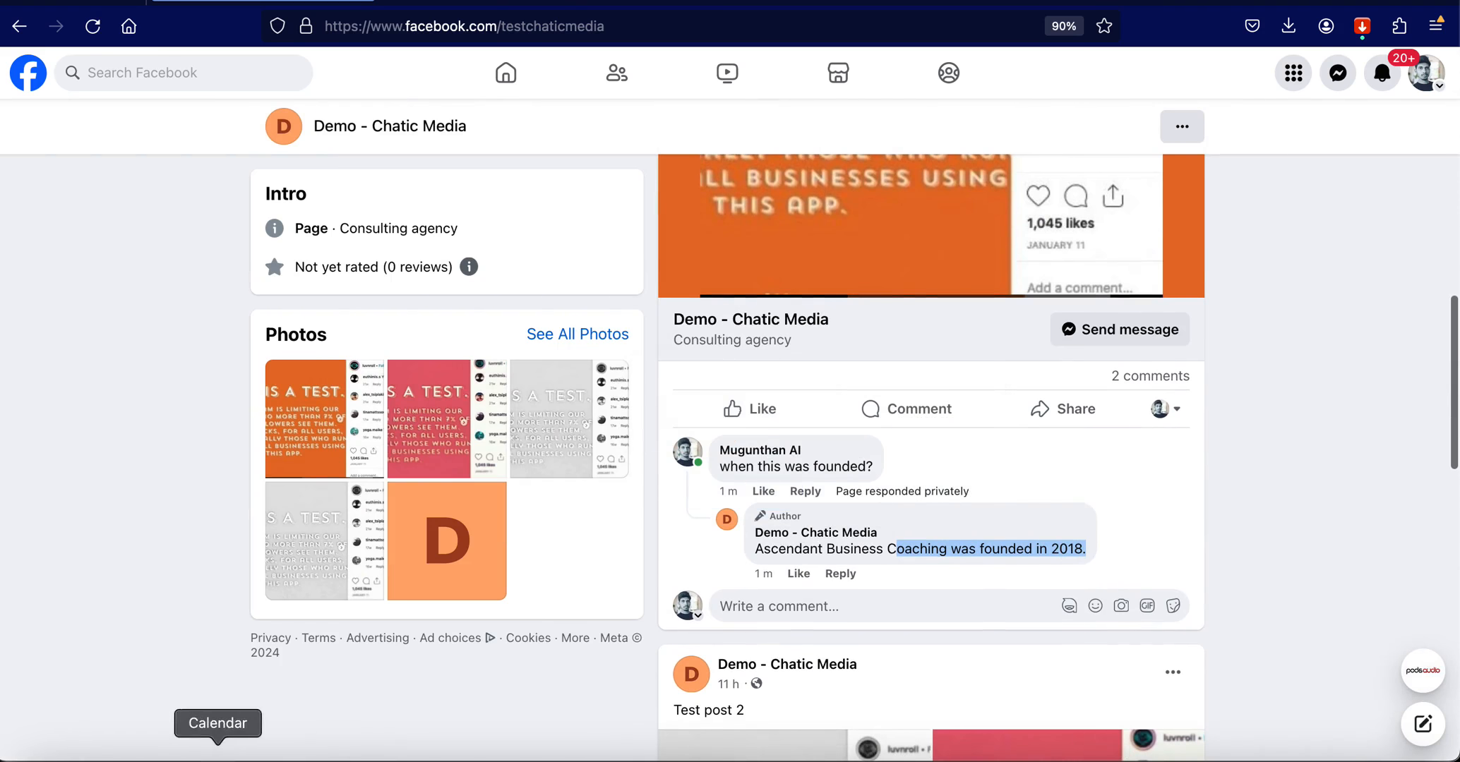
Check Target Clients in the Claude prompt, and comment "i have a small business with $500k/annual revenue. can you help me?" on Facebook's Test Post 3.
{"action": "left_click", "coordinate": [289, 755]}
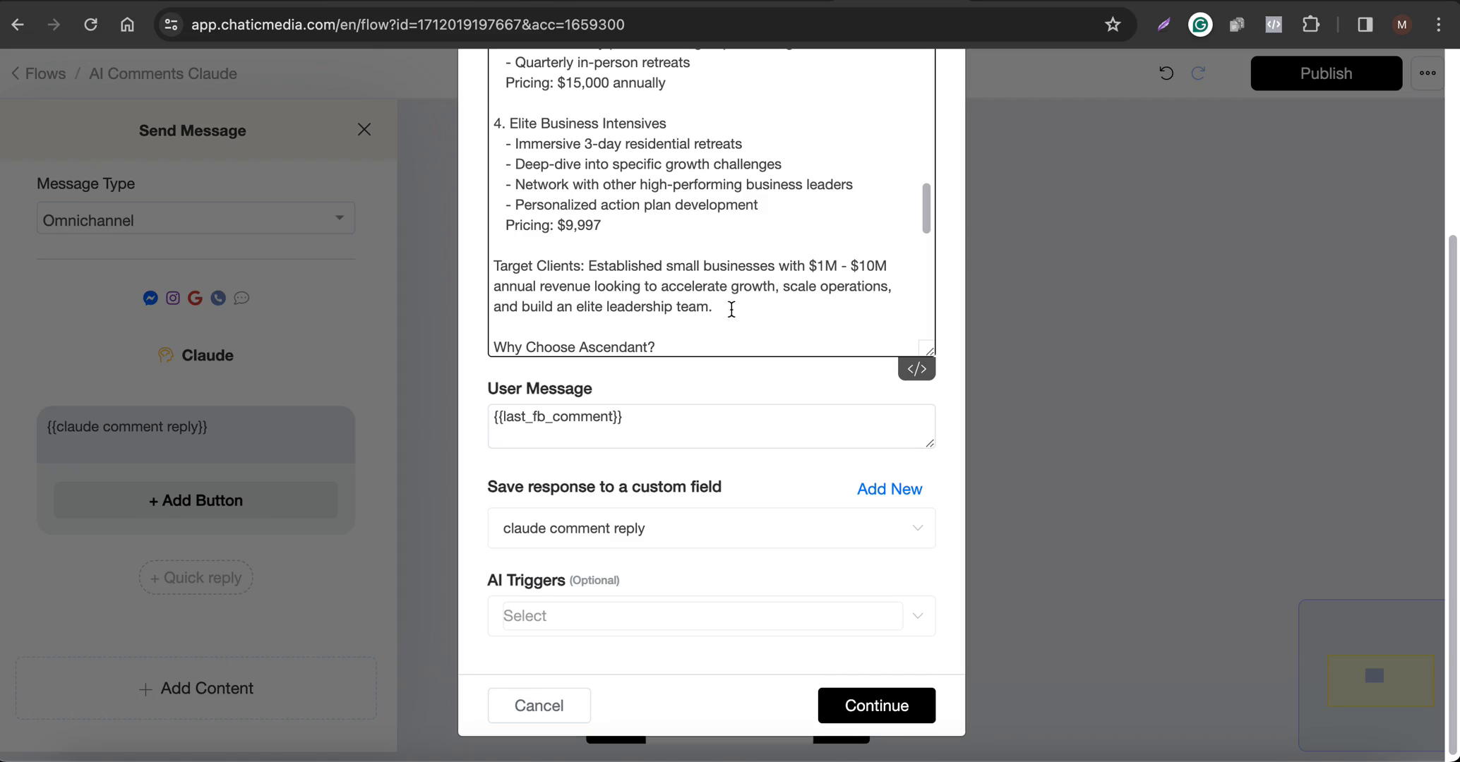
{"action": "left_click_drag", "start_coordinate": [713, 308], "coordinate": [502, 268]}
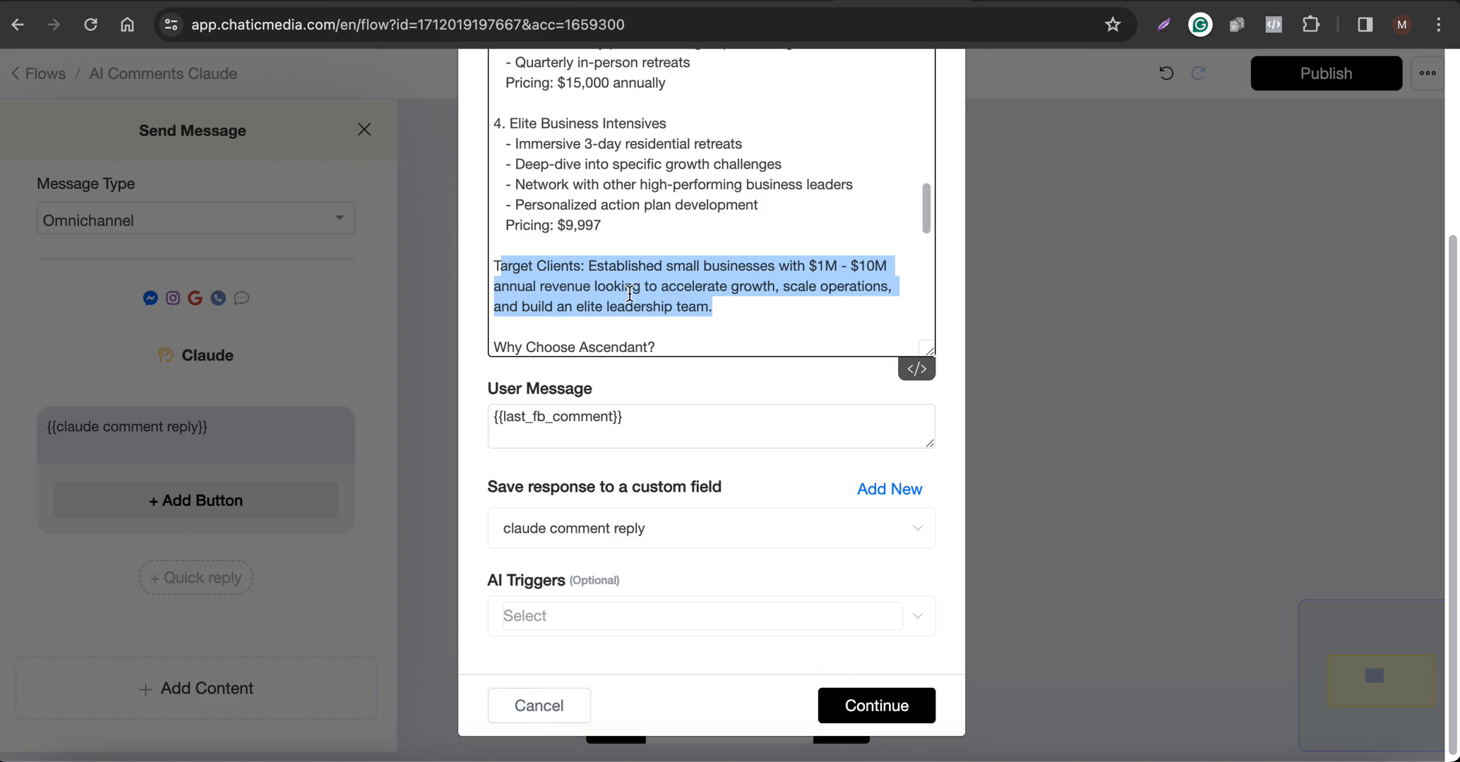
{"action": "left_click", "coordinate": [350, 755]}
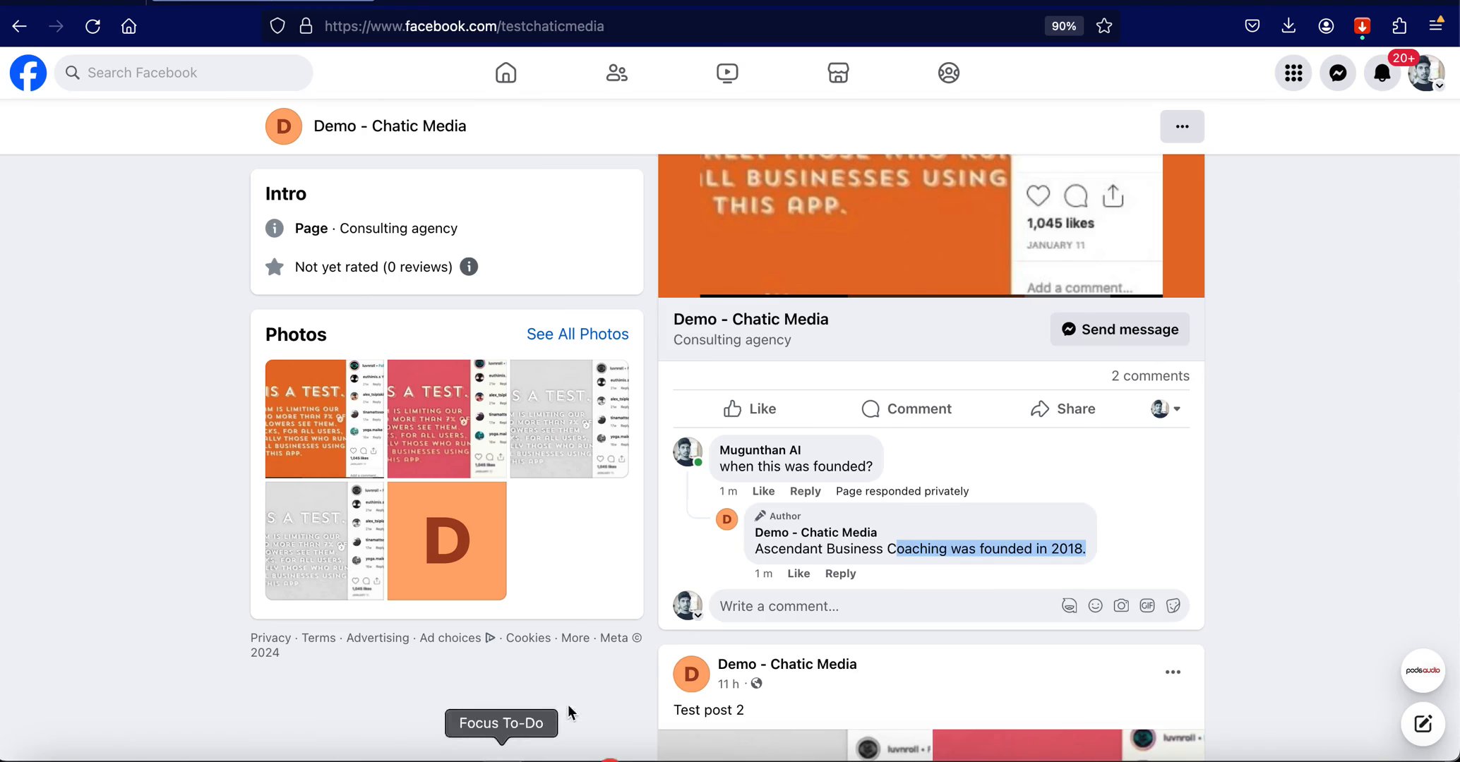
{"action": "left_click", "coordinate": [809, 506]}
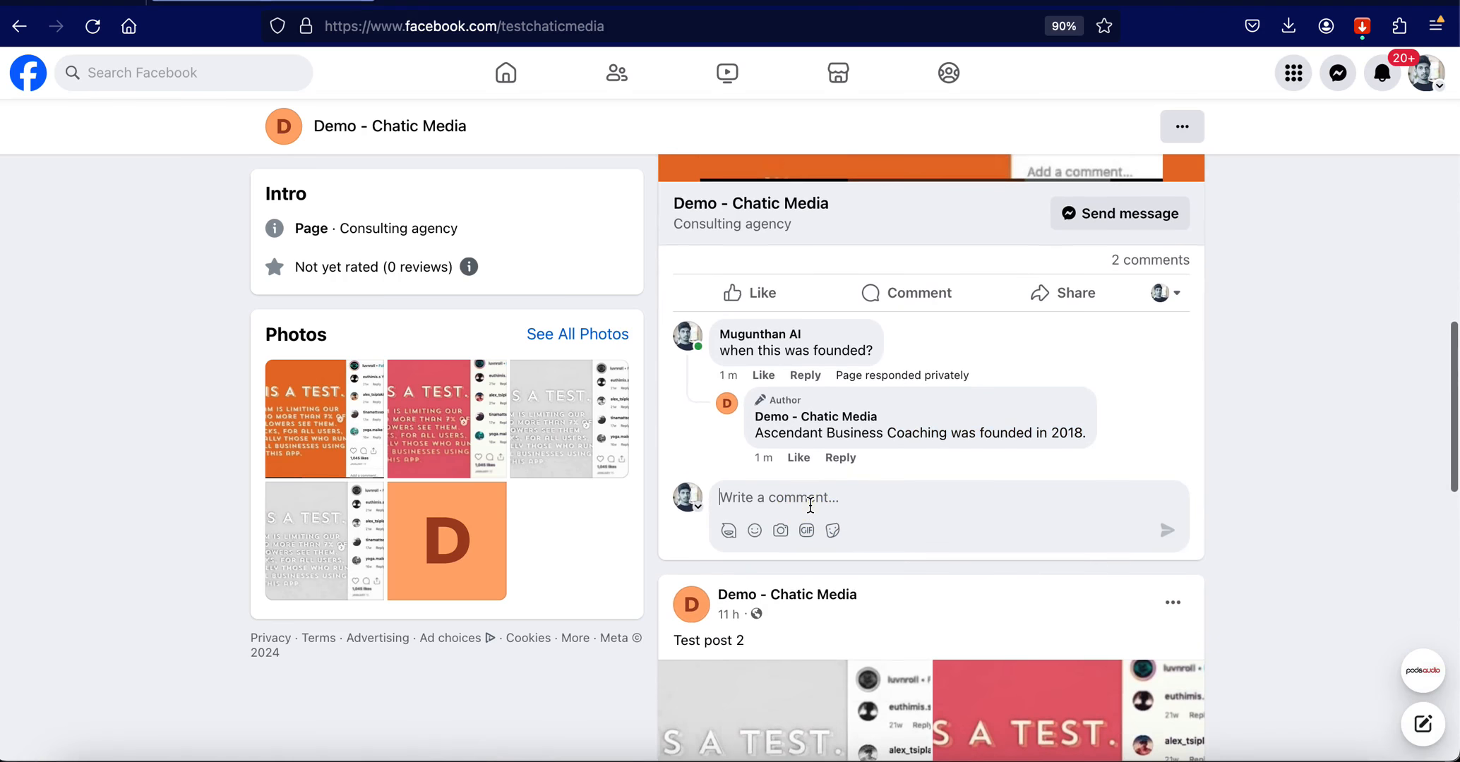
{"action": "type", "text": "i"}
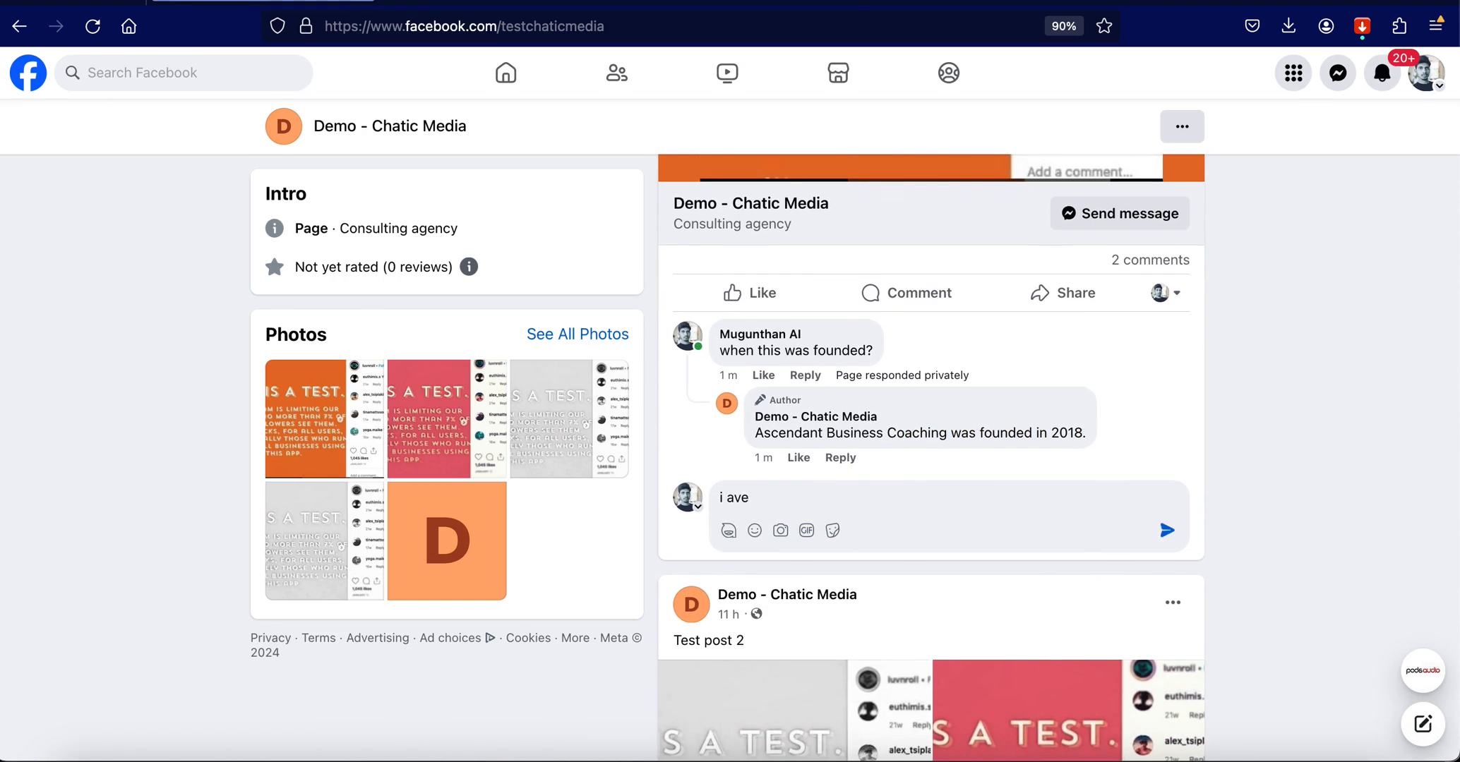
{"action": "type", "text": " have a small business with $500k/annual revenue. can"}
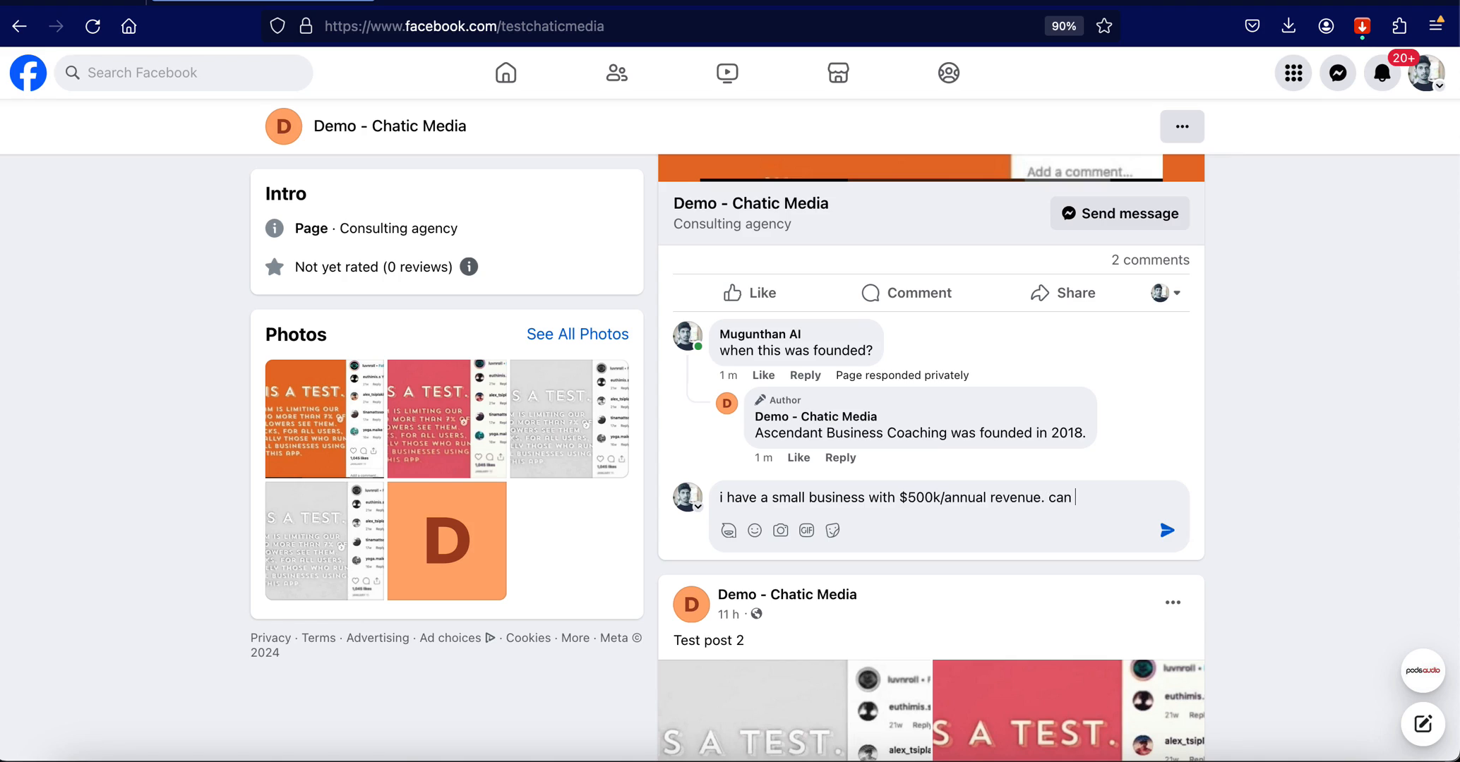
{"action": "type", "text": "you help me?"}
{"action": "key", "text": "Return"}
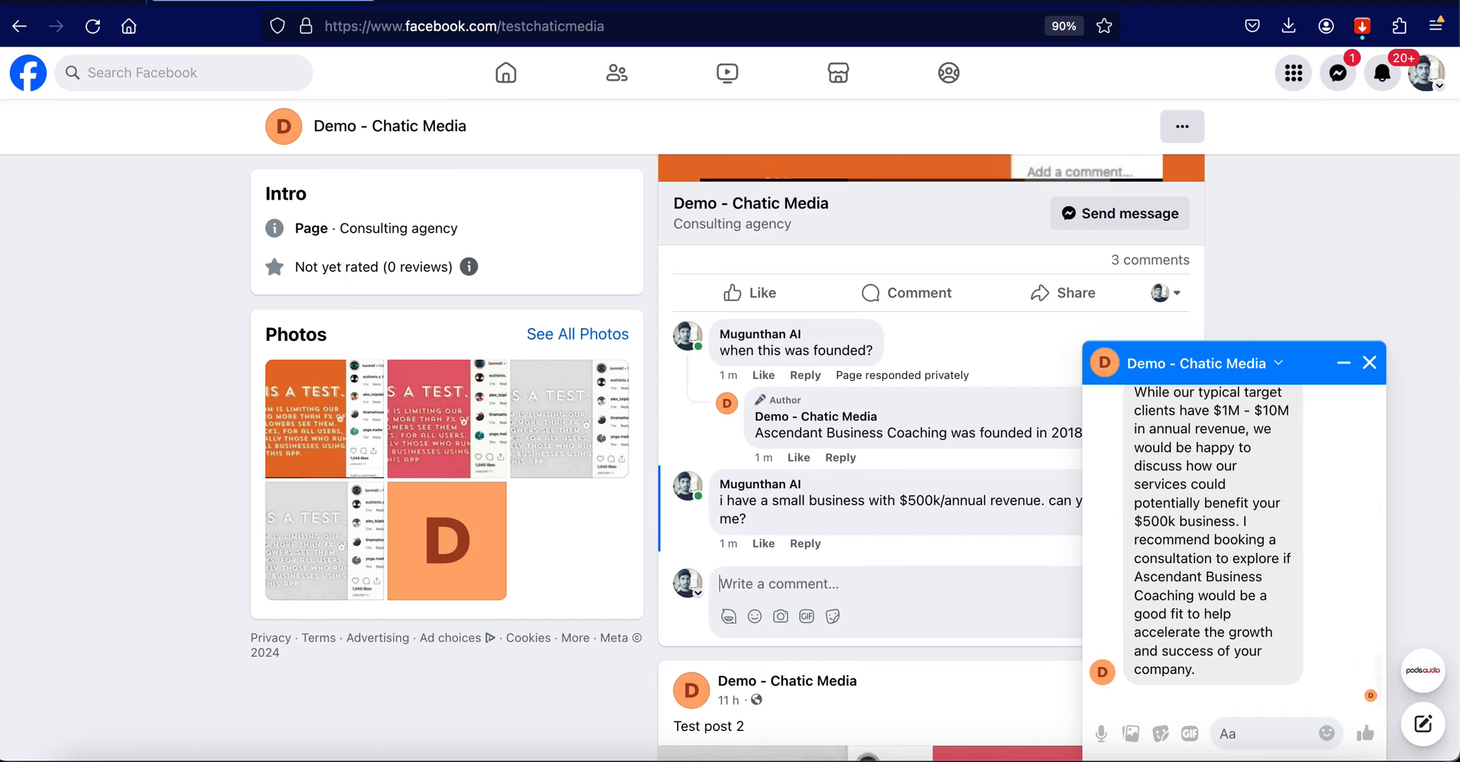
Read the page's private Messenger reply to the small-business question against the target clients' revenue range, and close the chat.
{"action": "scroll", "coordinate": [1191, 529], "scroll_direction": "up", "scroll_amount": 3}
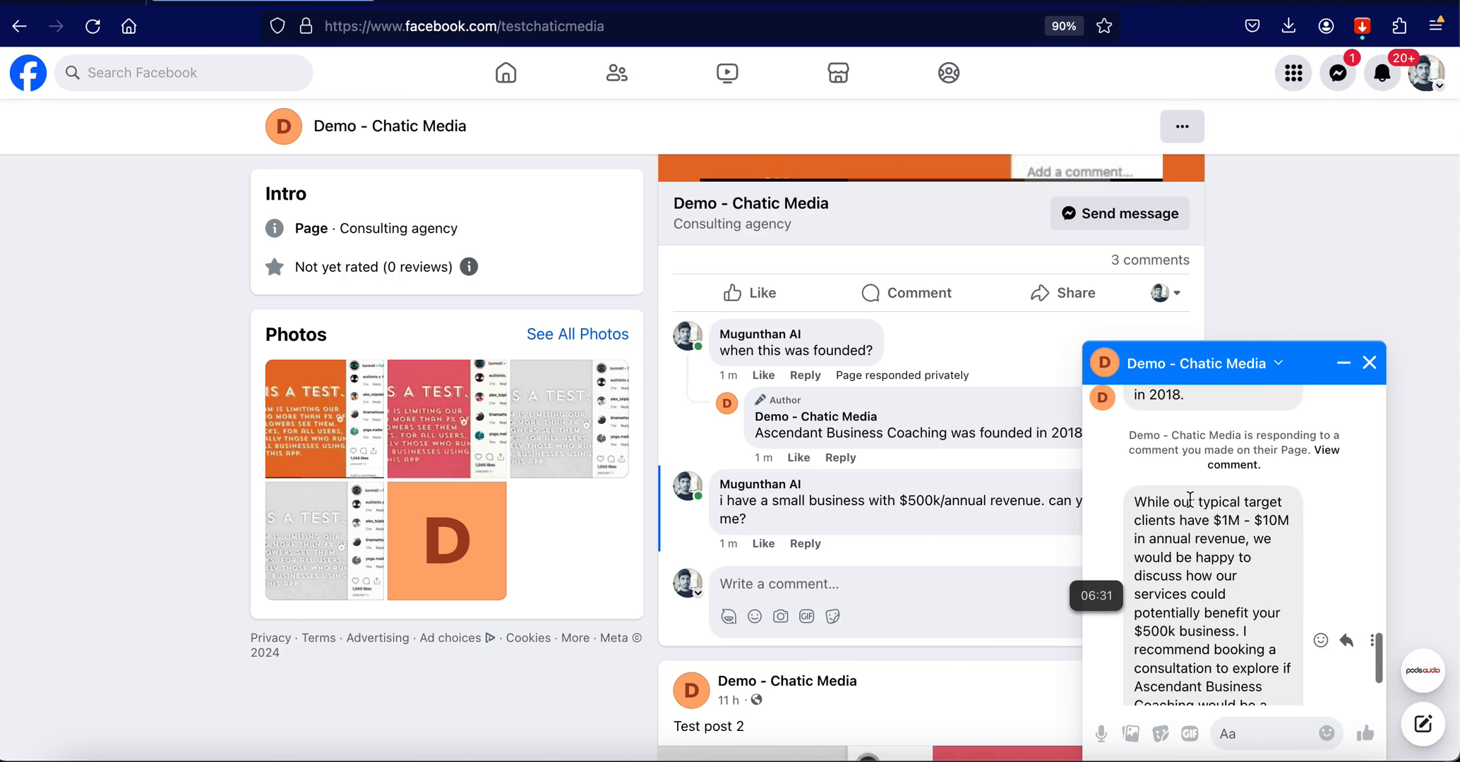
{"action": "scroll", "coordinate": [1190, 498], "scroll_direction": "down", "scroll_amount": 1}
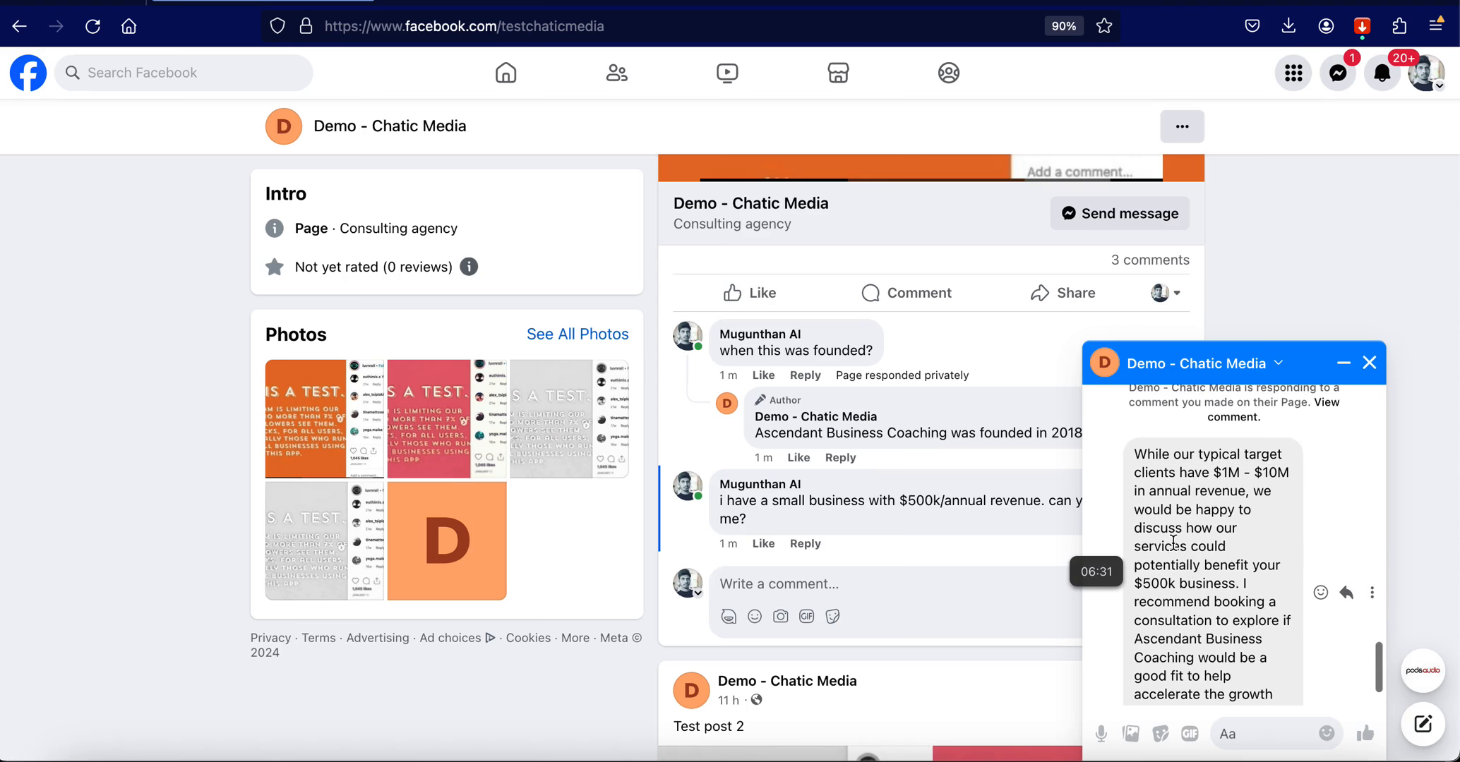
{"action": "left_click", "coordinate": [1175, 554]}
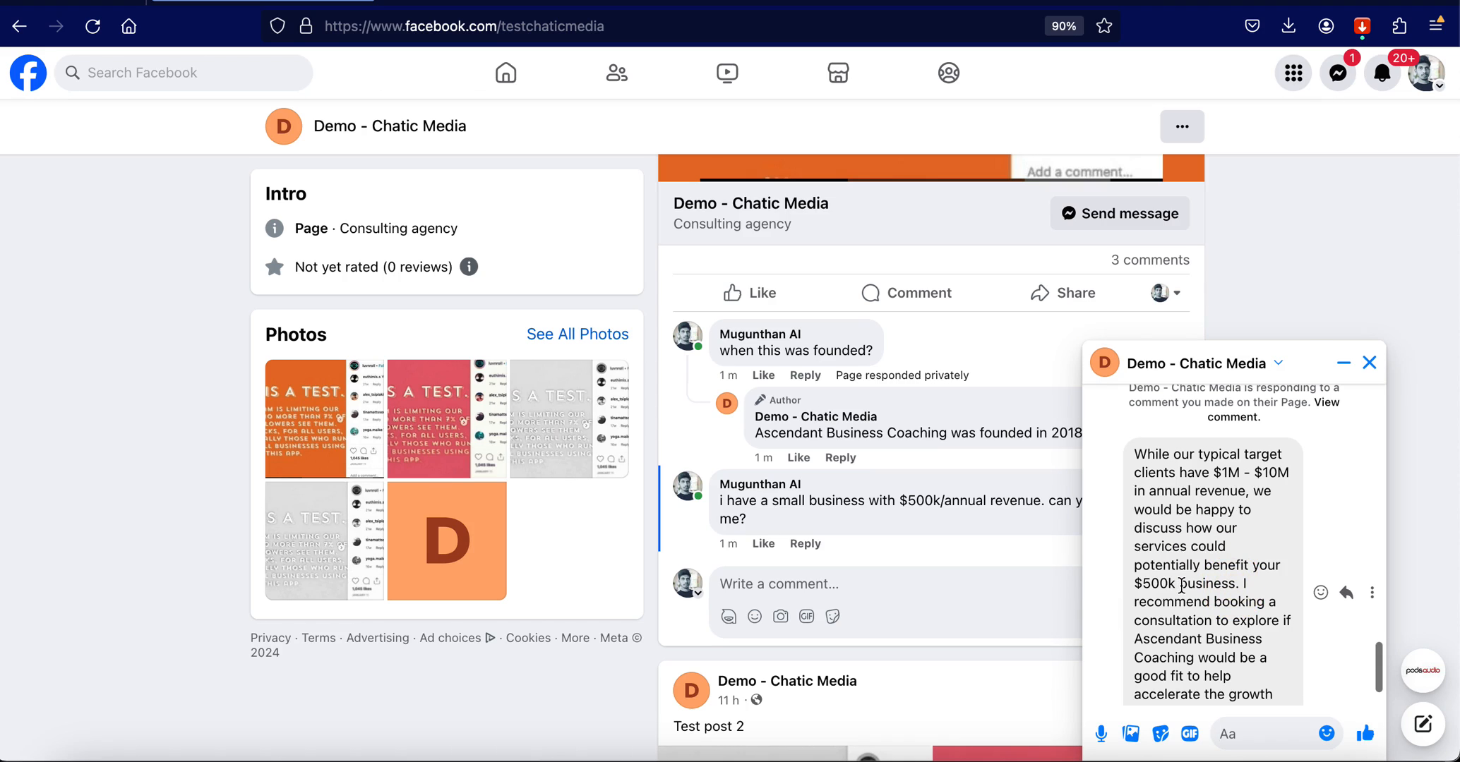
{"action": "scroll", "coordinate": [1181, 586], "scroll_direction": "down", "scroll_amount": 2}
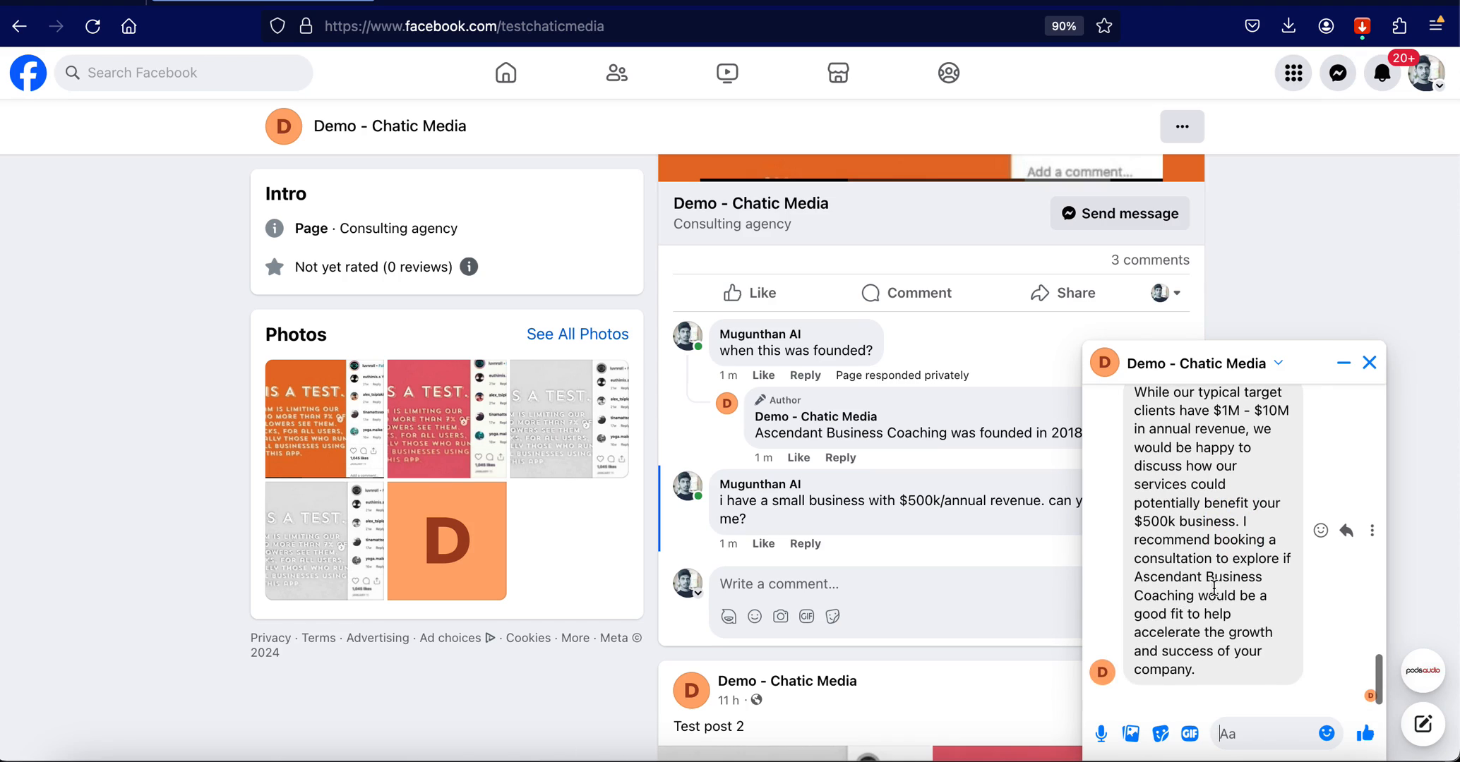
{"action": "left_click_drag", "start_coordinate": [1167, 647], "coordinate": [1142, 433]}
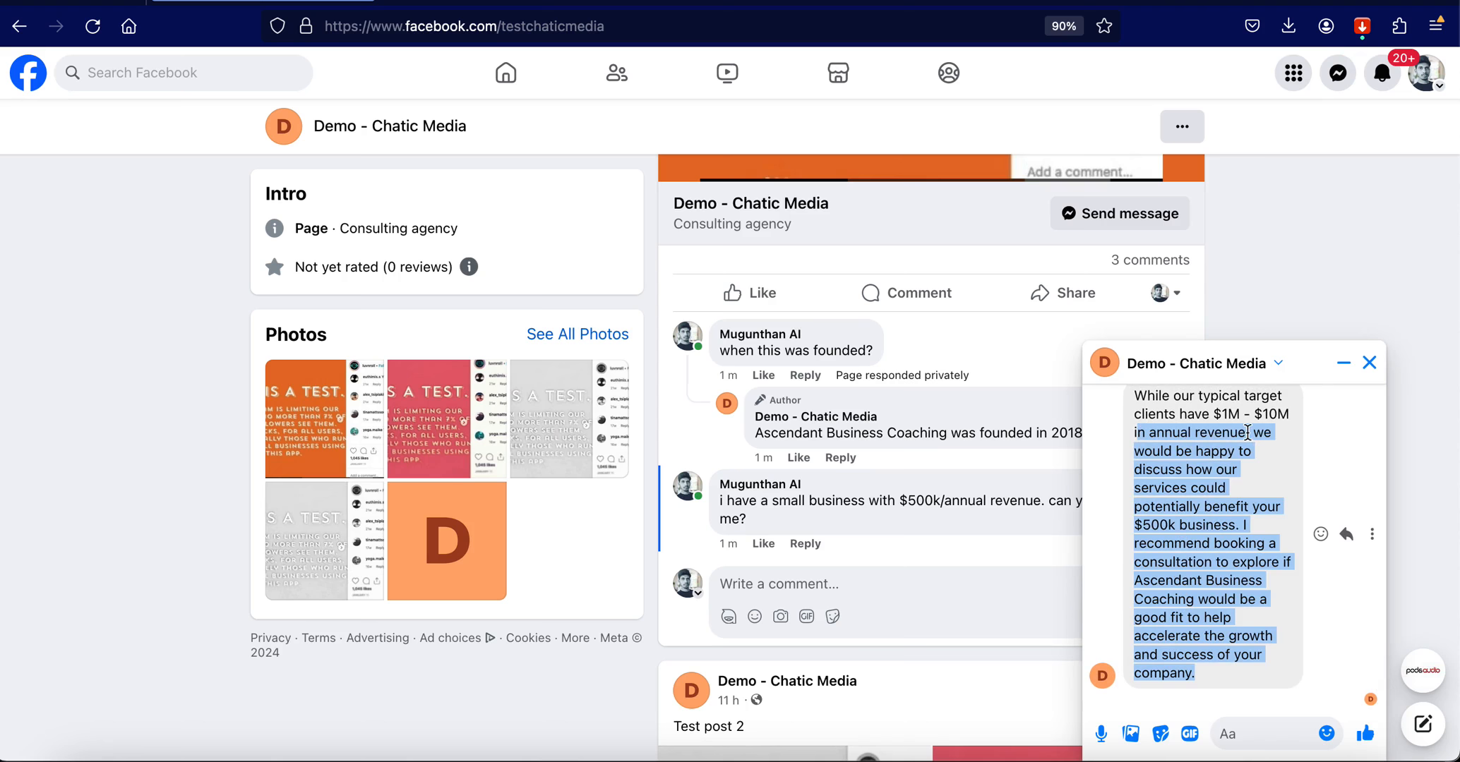
{"action": "left_click", "coordinate": [1247, 432]}
{"action": "left_click_drag", "start_coordinate": [1135, 413], "coordinate": [1286, 431]}
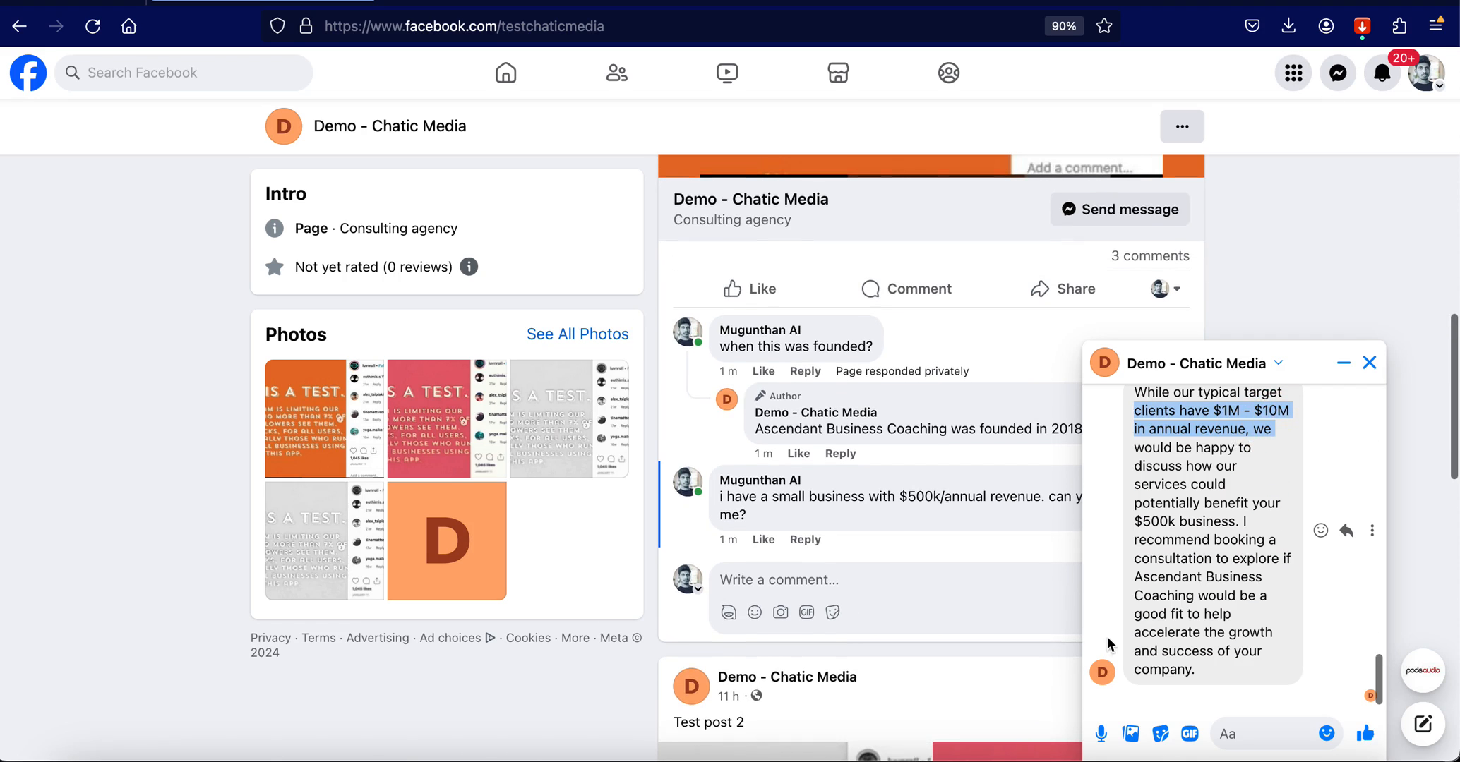
{"action": "left_click", "coordinate": [1369, 362]}
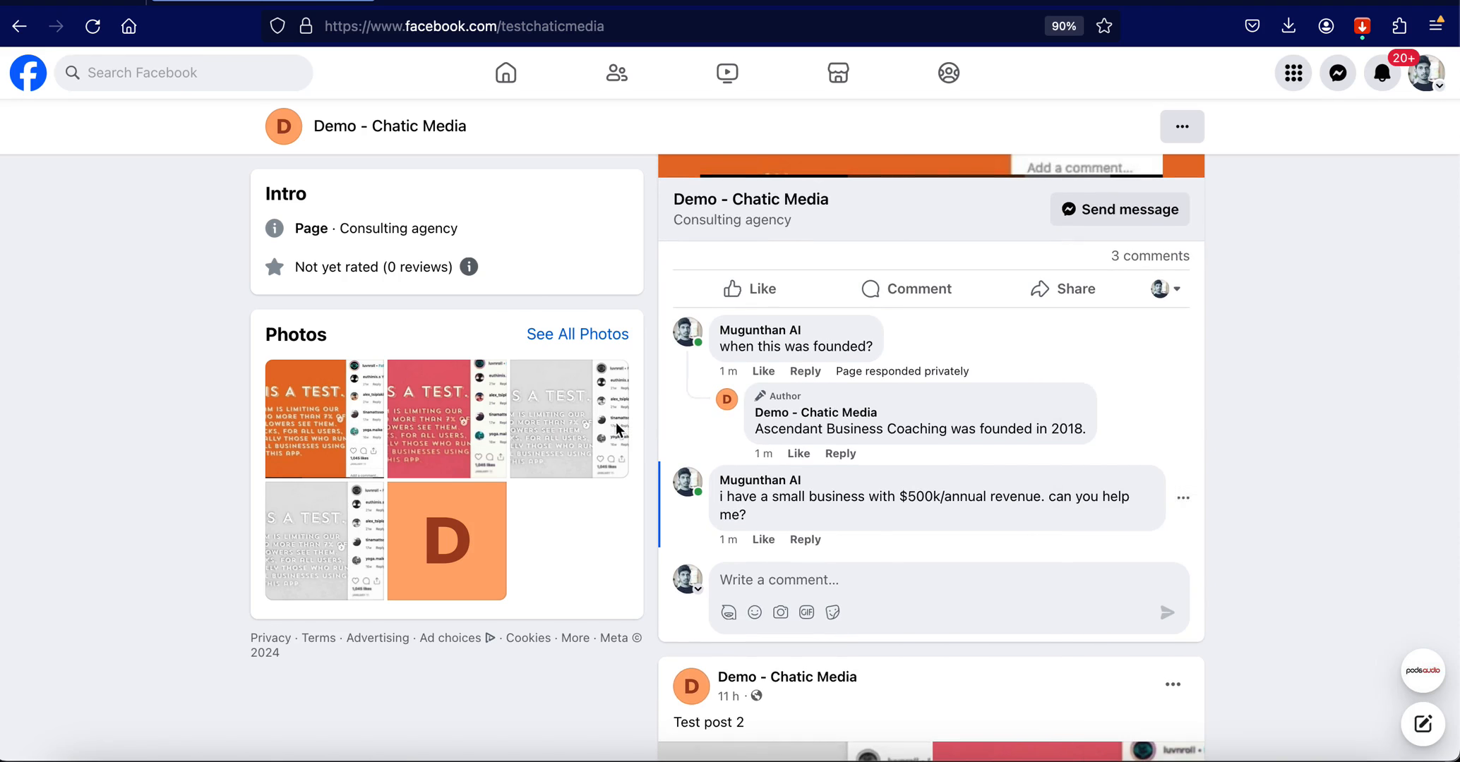
Reload the Facebook page and expand the full public reply to the small-business comment on Test Post 3.
{"action": "left_click", "coordinate": [93, 26]}
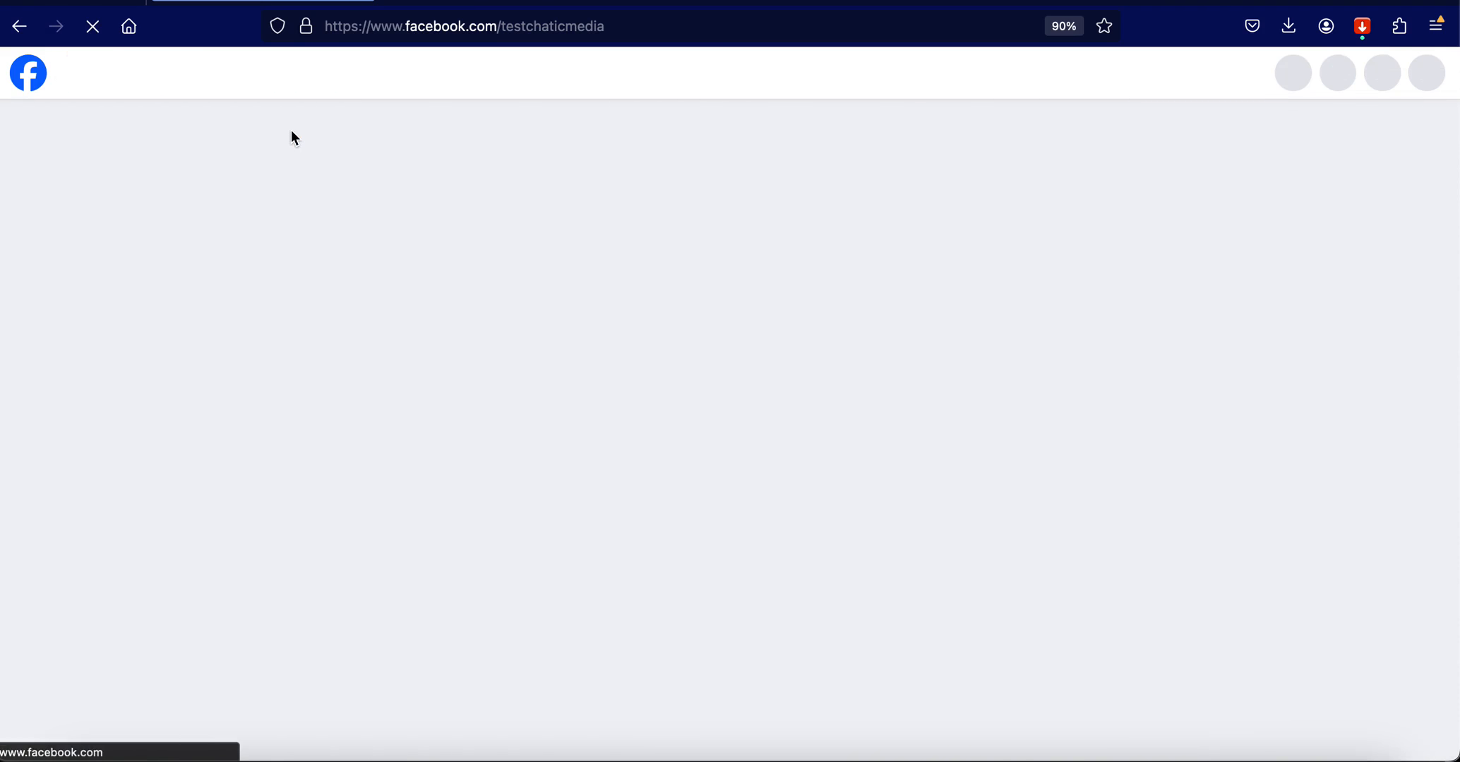
{"action": "scroll", "coordinate": [703, 424], "scroll_direction": "down", "scroll_amount": 12}
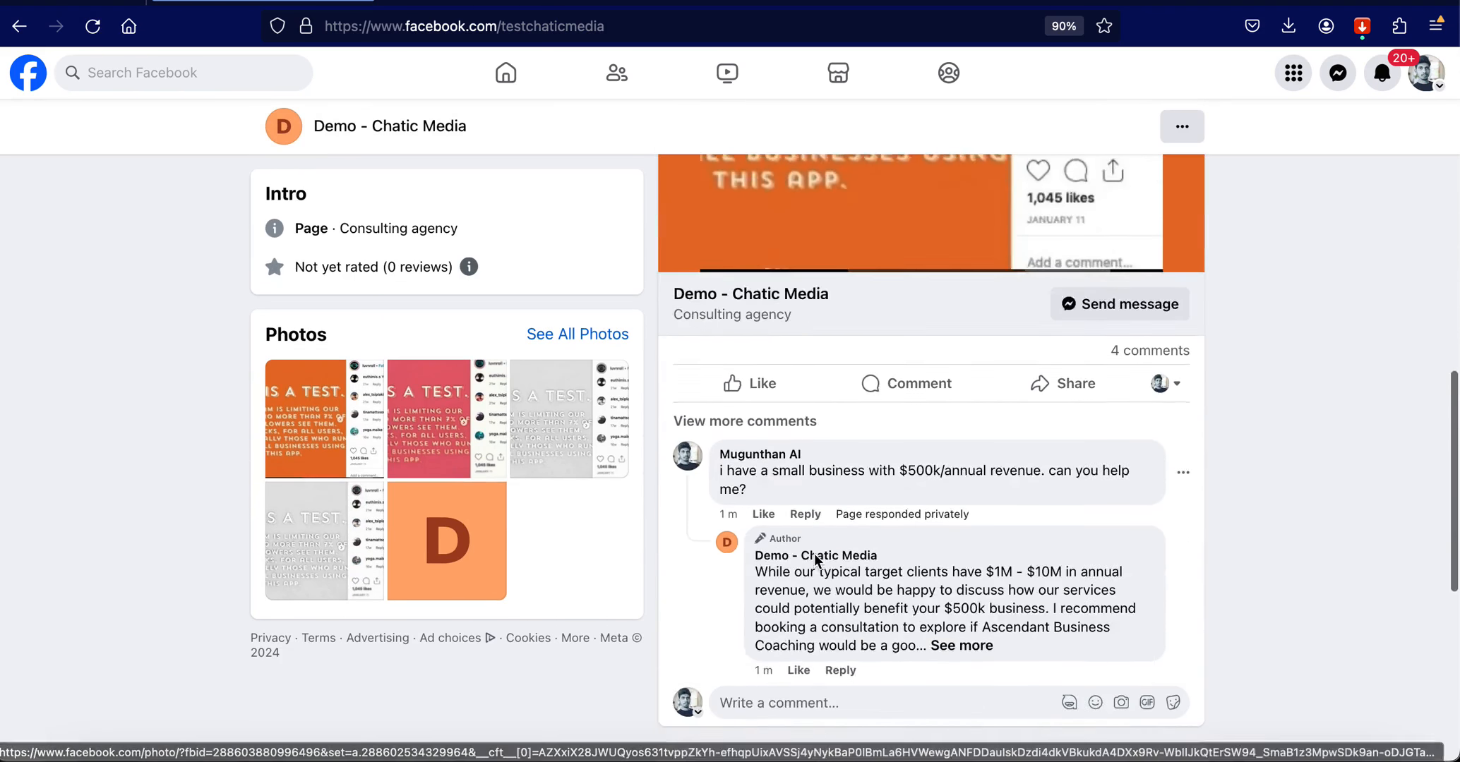
{"action": "scroll", "coordinate": [816, 559], "scroll_direction": "down", "scroll_amount": 1}
{"action": "left_click", "coordinate": [959, 587]}
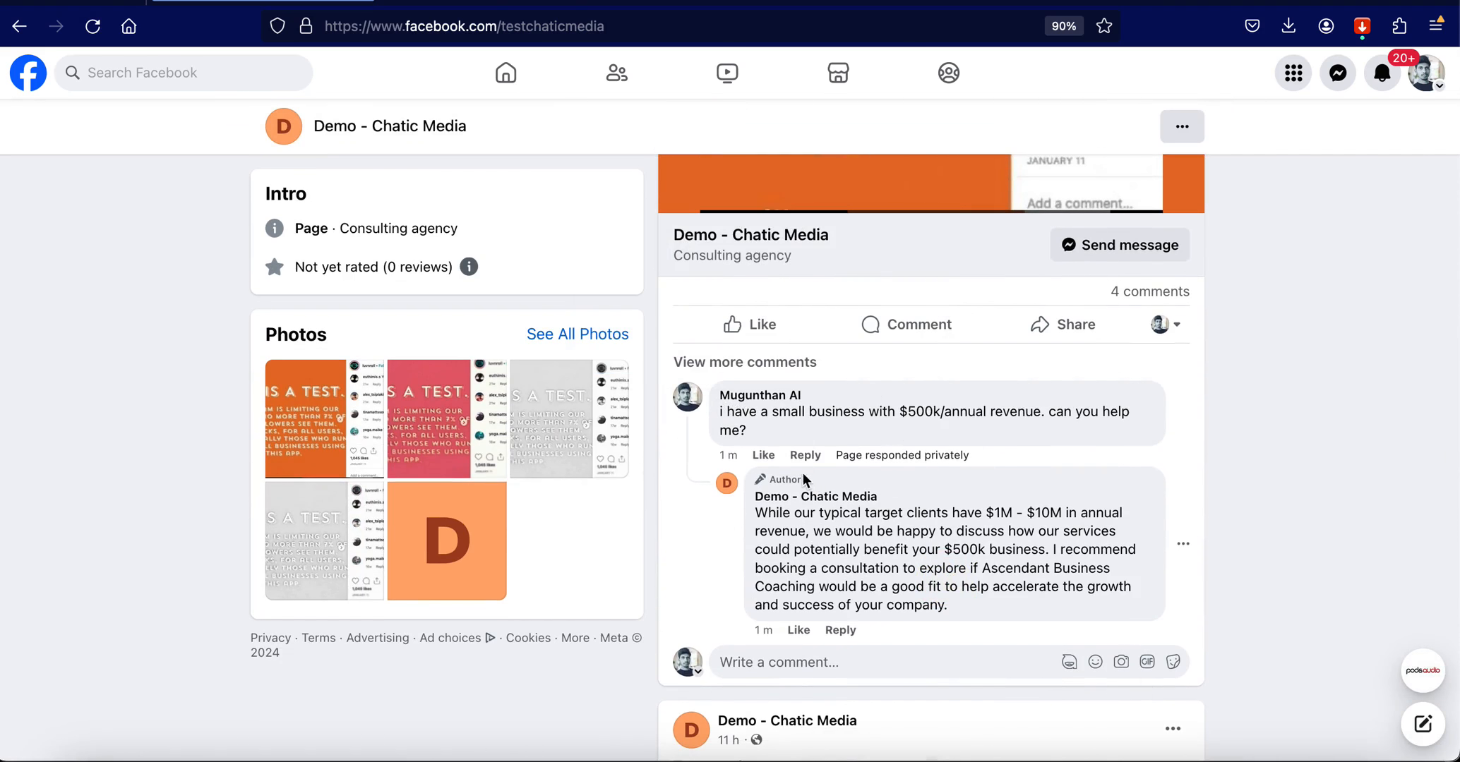
In Chatic Media, compare the Claude prompt's Strategic Business Consulting pricing with the Instagram reply, and review the business details at the prompt's start.
{"action": "scroll", "coordinate": [829, 478], "scroll_direction": "down", "scroll_amount": 3}
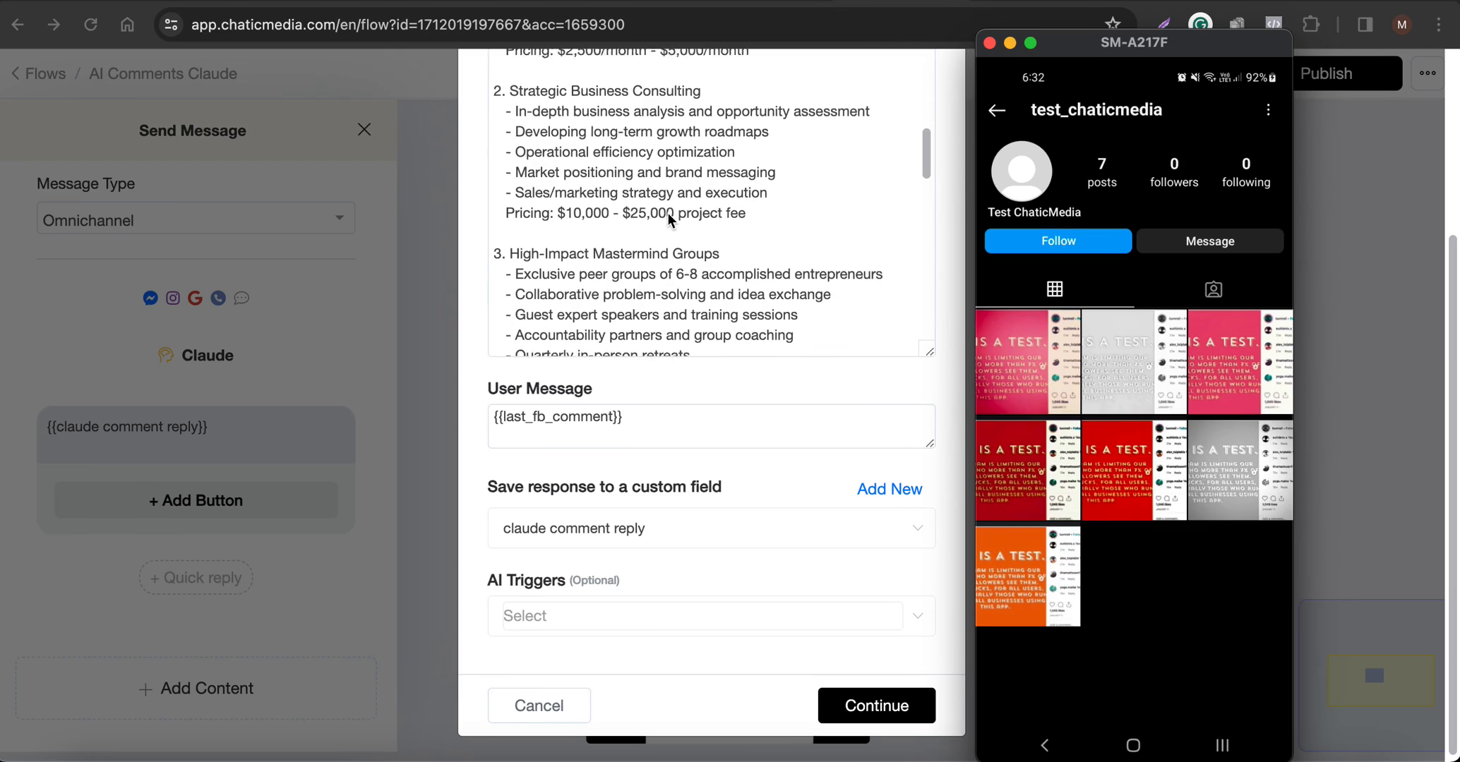
{"action": "scroll", "coordinate": [667, 213], "scroll_direction": "up", "scroll_amount": 3}
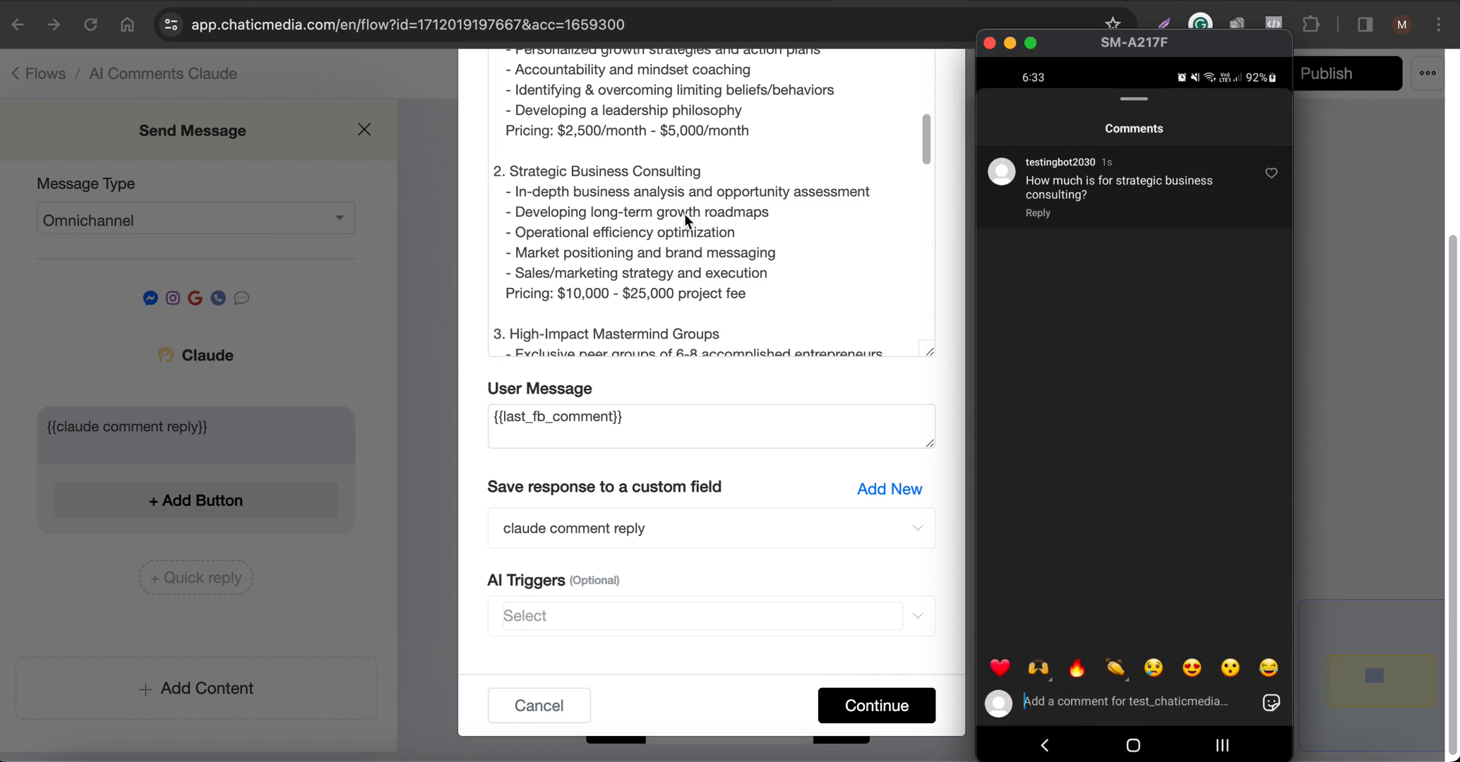
{"action": "scroll", "coordinate": [624, 195], "scroll_direction": "up", "scroll_amount": 2}
{"action": "scroll", "coordinate": [624, 194], "scroll_direction": "down", "scroll_amount": 3}
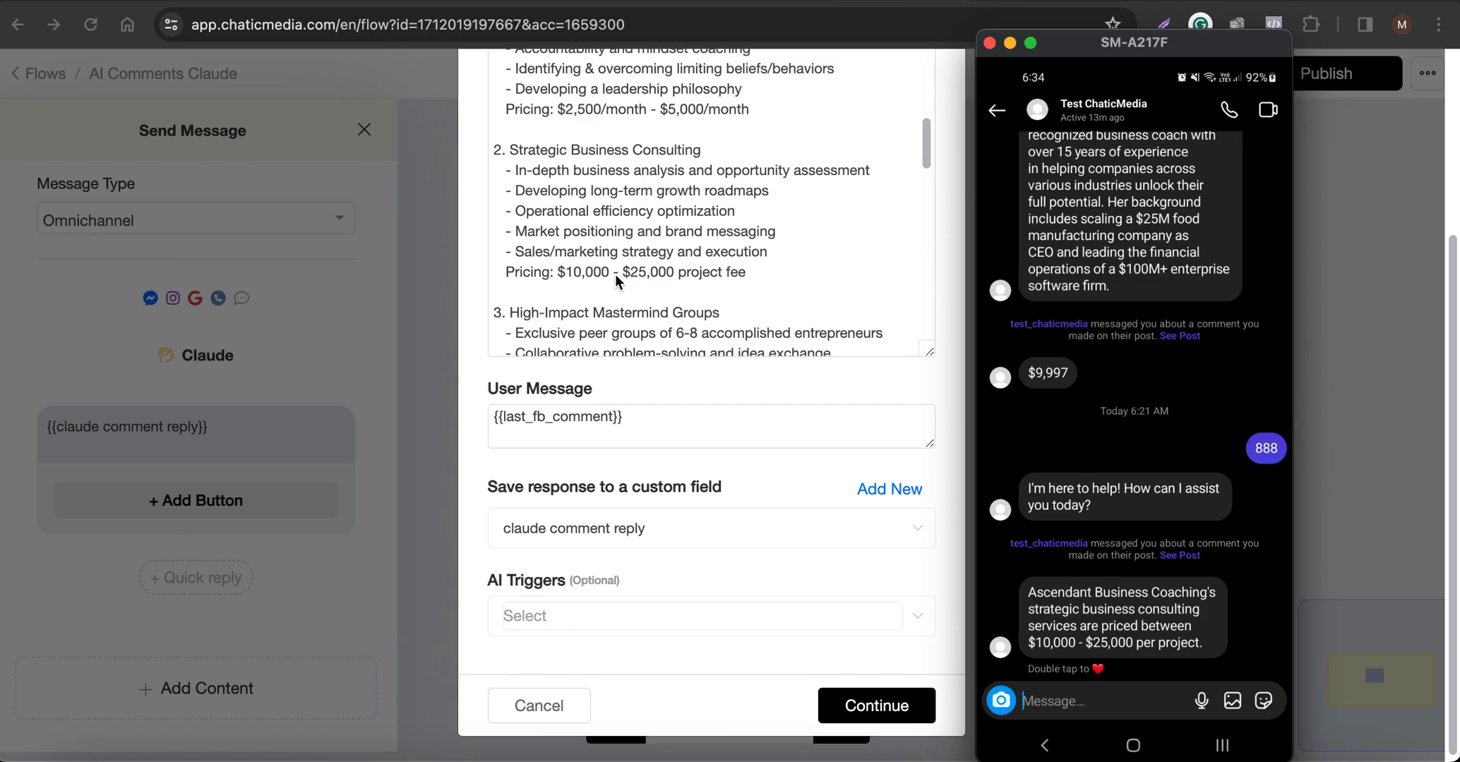
{"action": "scroll", "coordinate": [649, 280], "scroll_direction": "up", "scroll_amount": 5}
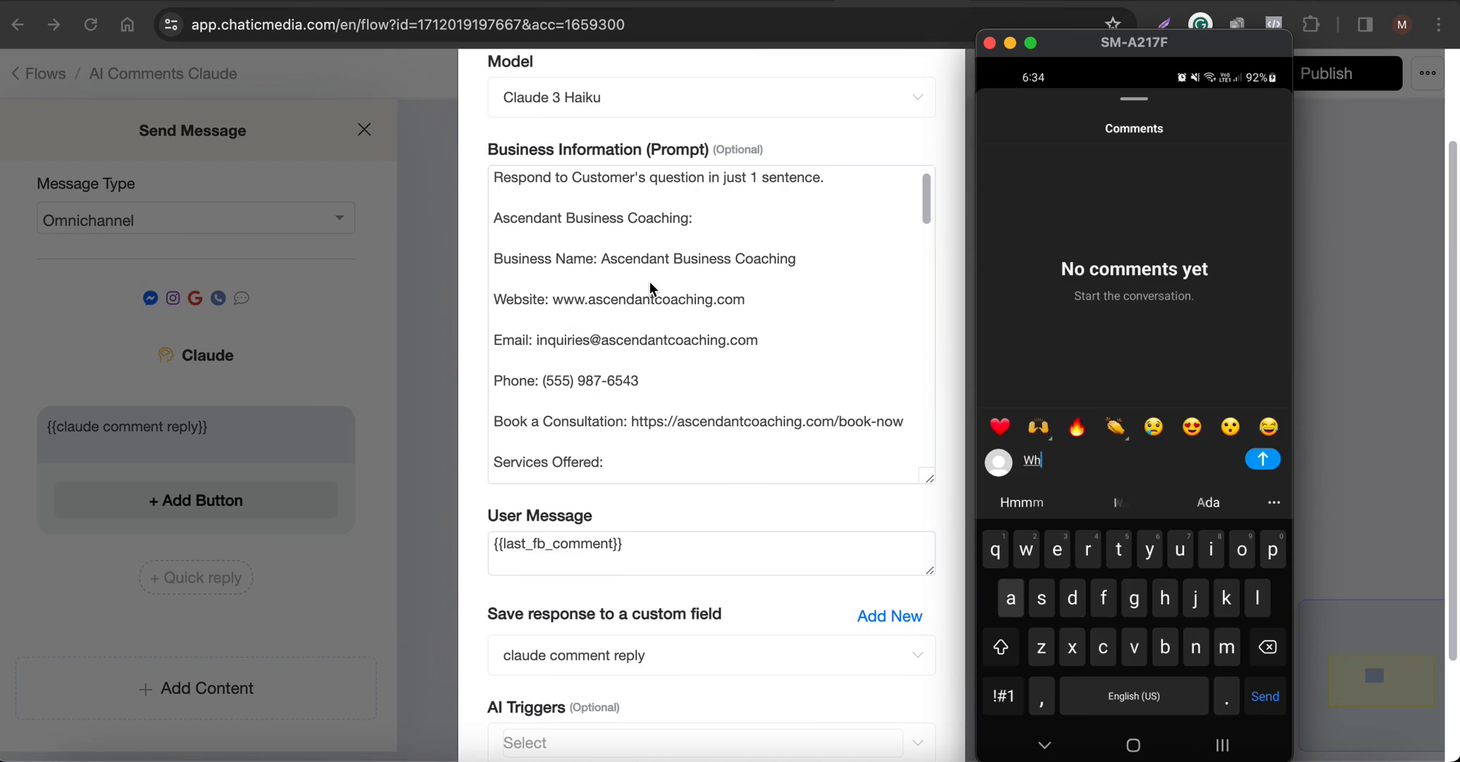